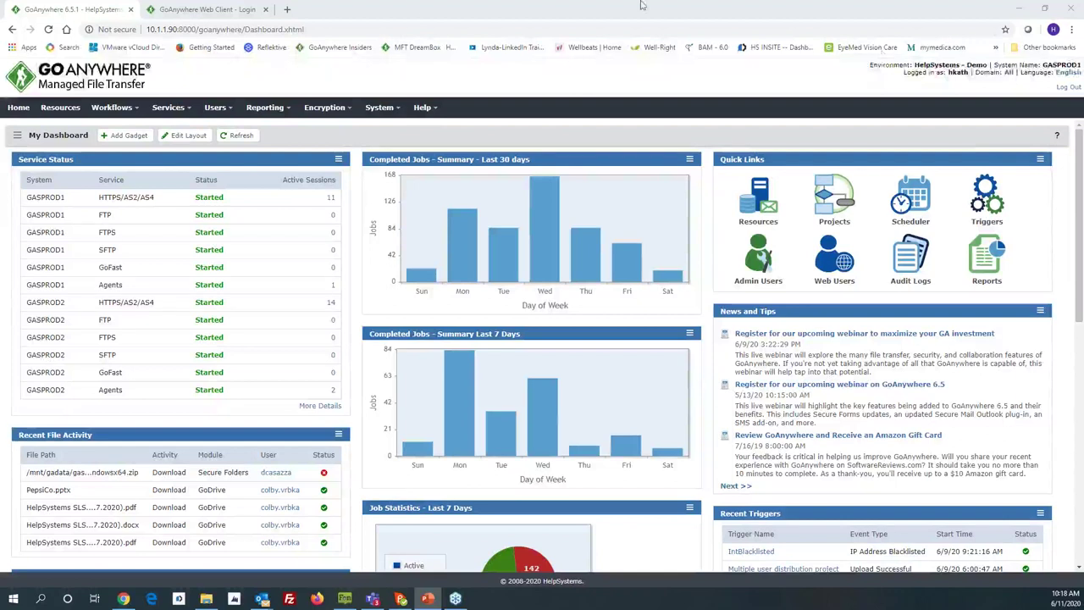
Step: Open a new blank browser tab beside the GoAnywhere MFT dashboard
{"action": "left_click", "coordinate": [288, 11]}
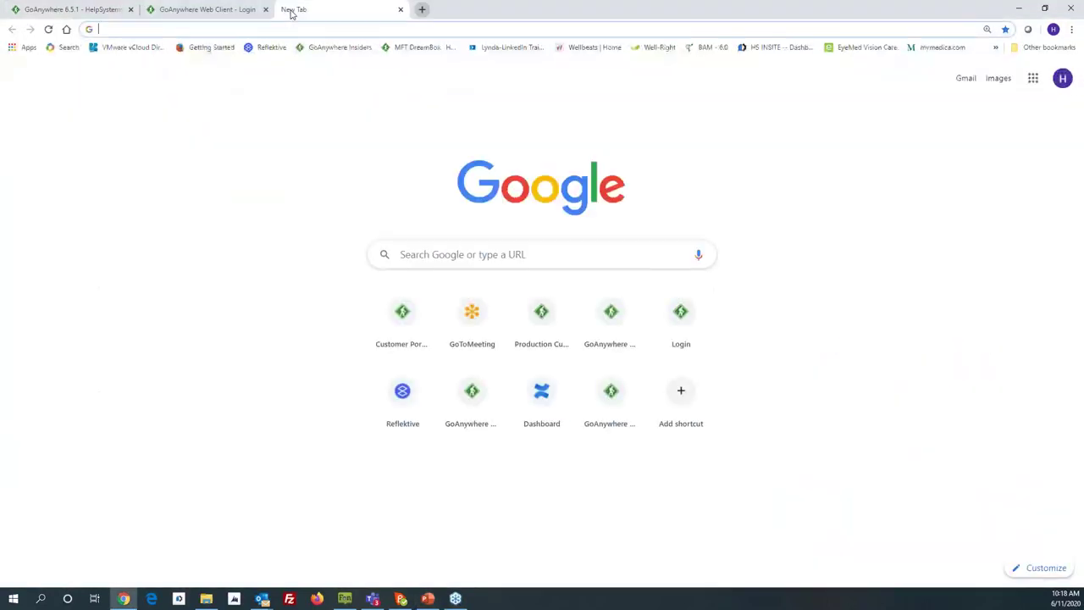
Step: Go to my.goanywhere.com and sign in to the Customer Portal with the autofilled credentials
{"action": "type", "text": "my.goanywhere.com"}
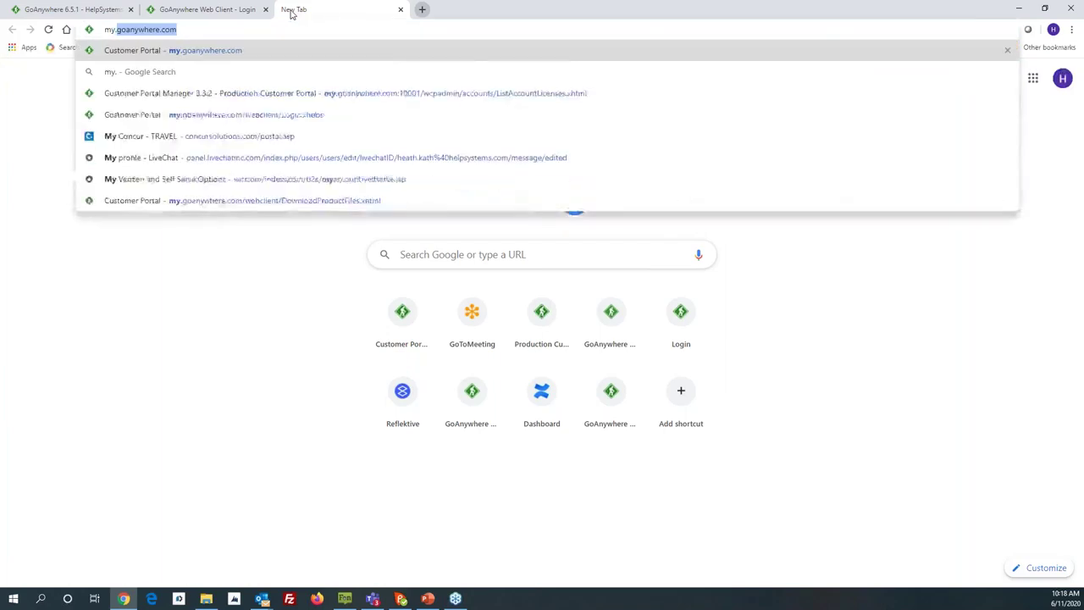
{"action": "key", "text": "Return"}
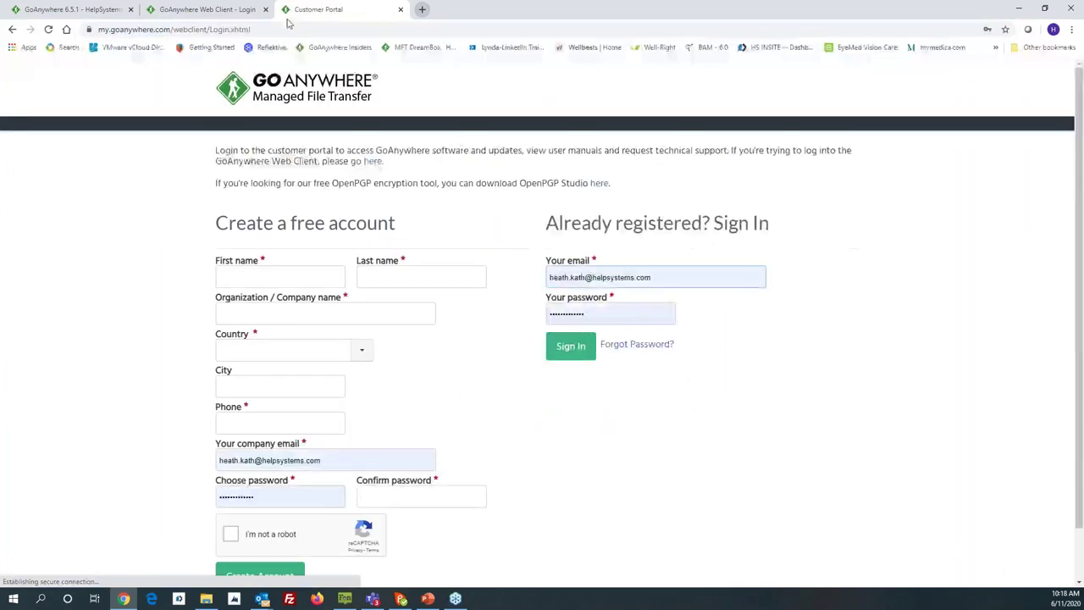
{"action": "left_click", "coordinate": [571, 347]}
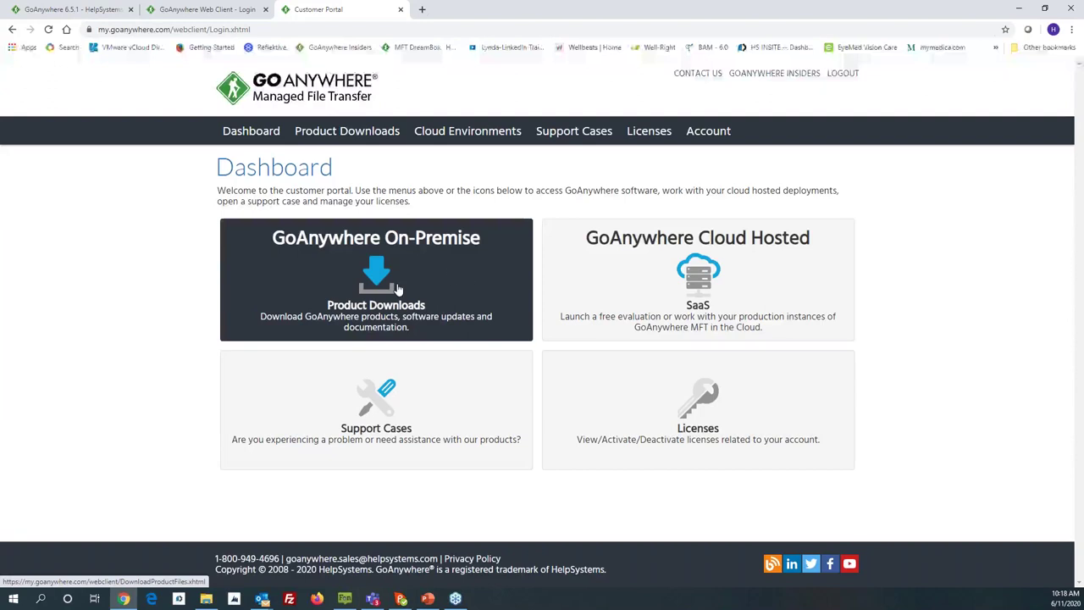
{"action": "left_click", "coordinate": [402, 288]}
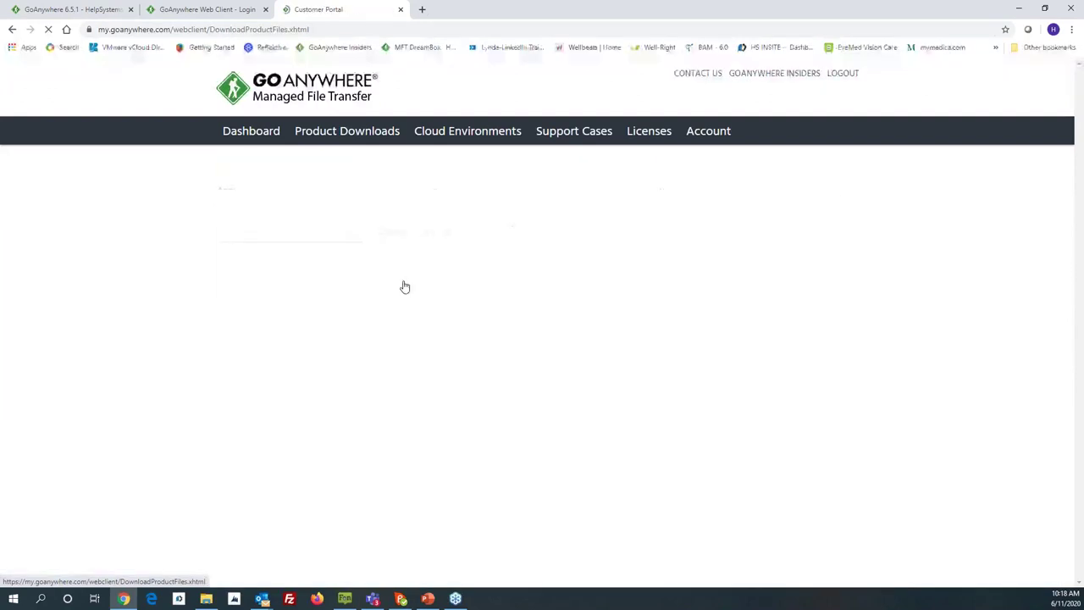
{"action": "left_click", "coordinate": [359, 243]}
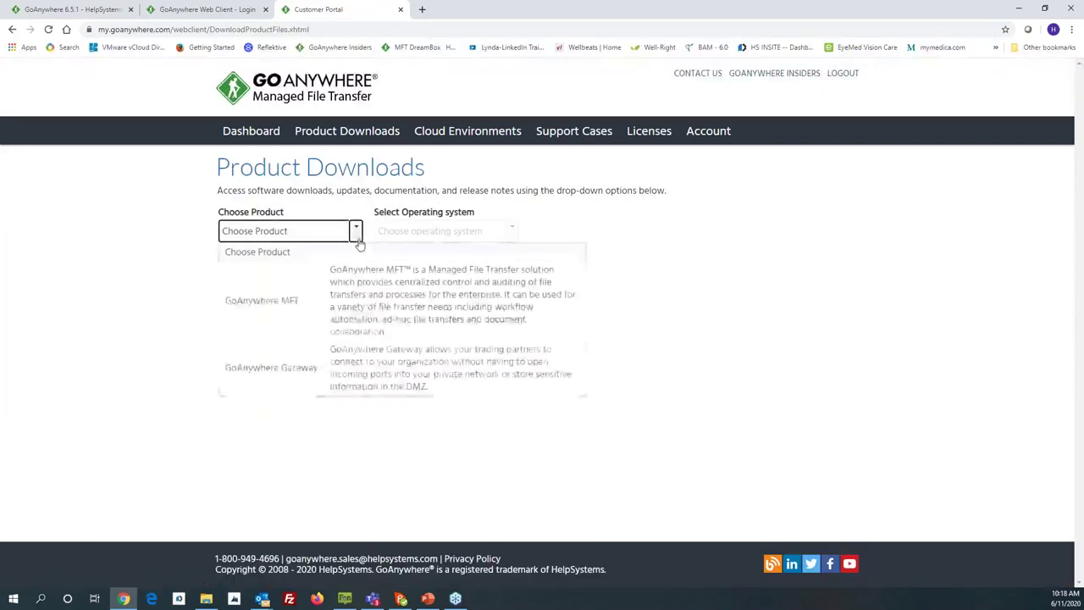
{"action": "left_click", "coordinate": [291, 301]}
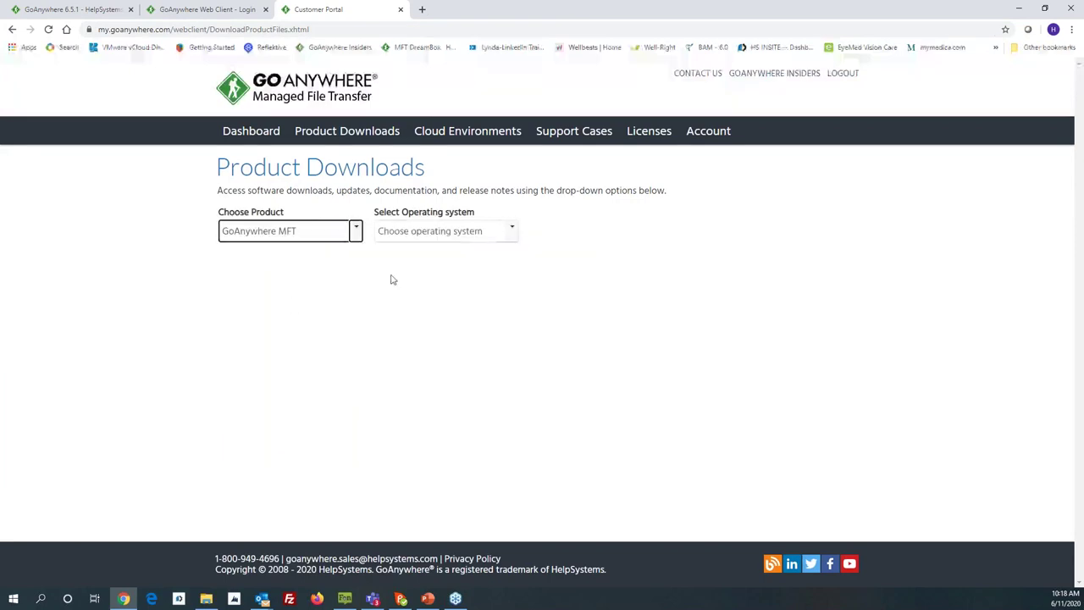
{"action": "left_click", "coordinate": [512, 231]}
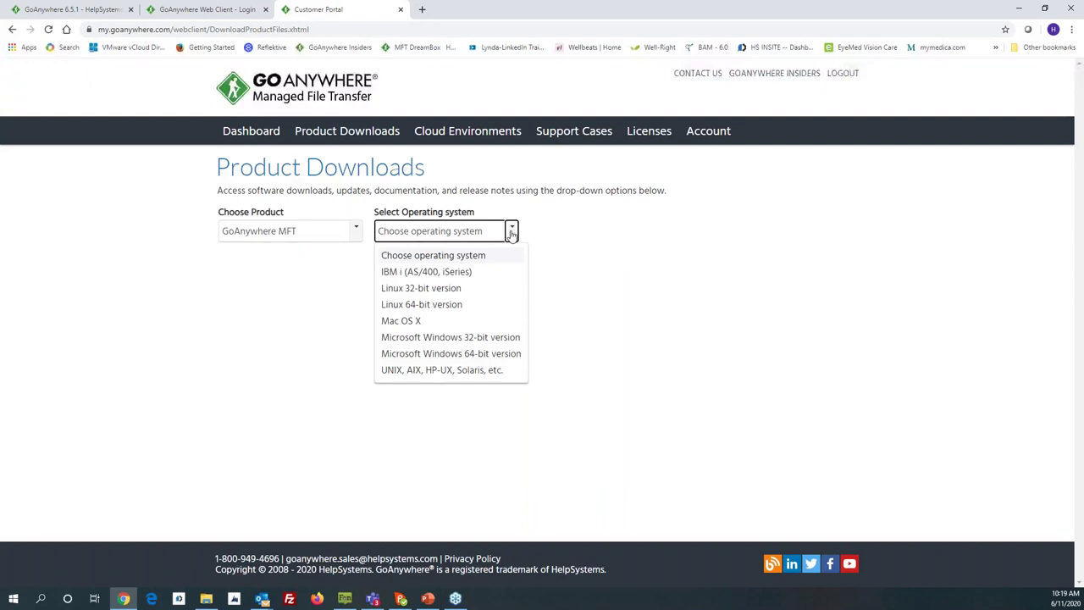
{"action": "left_click", "coordinate": [484, 353]}
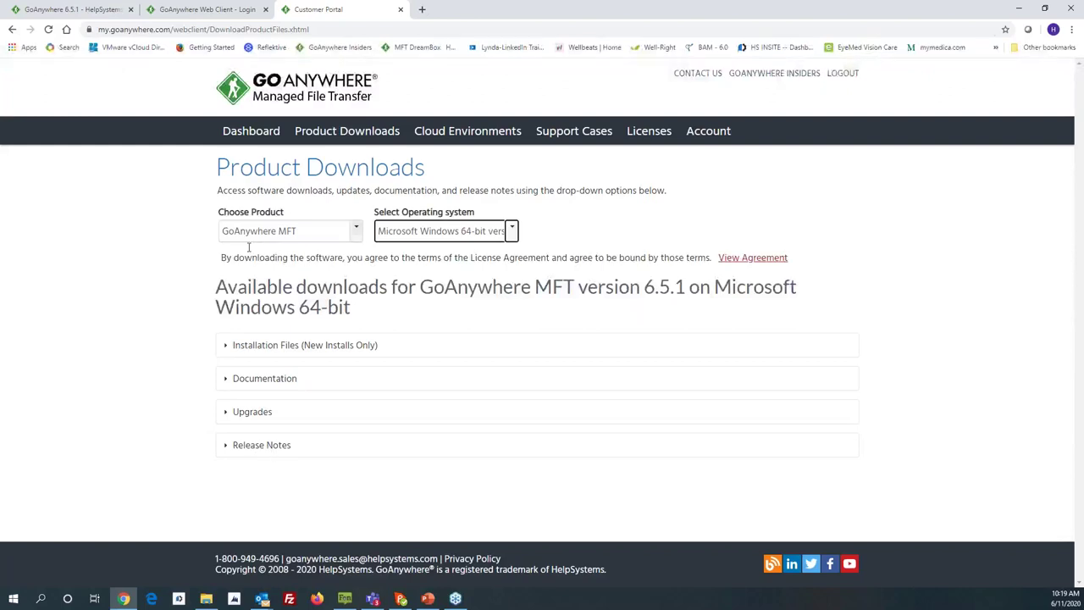
{"action": "left_click", "coordinate": [252, 137]}
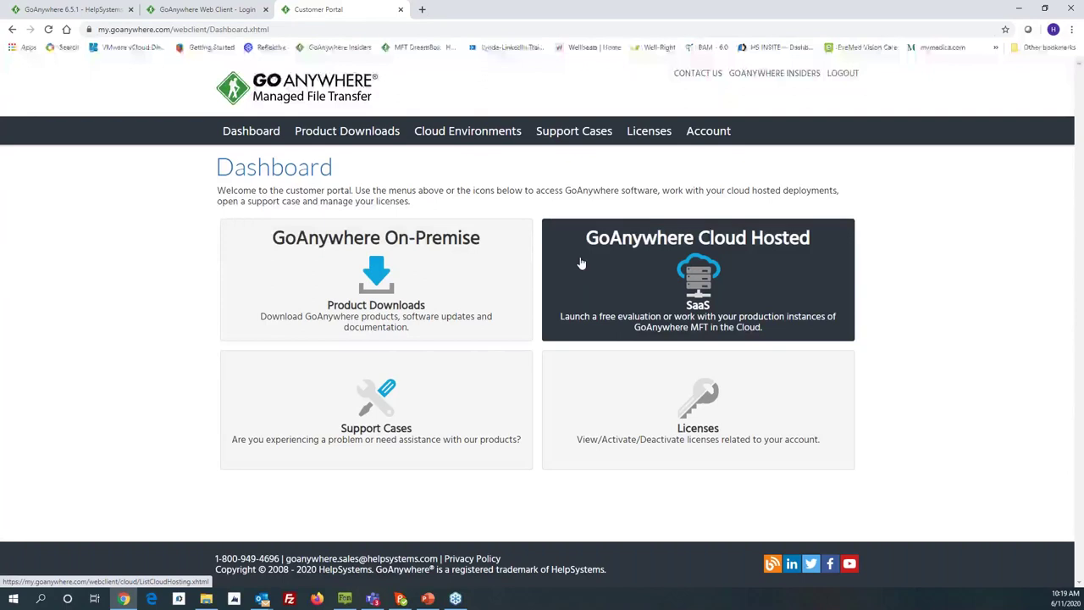
Step: From Cloud Hosted, start a new cloud environment in N. Virginia (US), review advanced ports, then cancel
{"action": "left_click", "coordinate": [609, 269]}
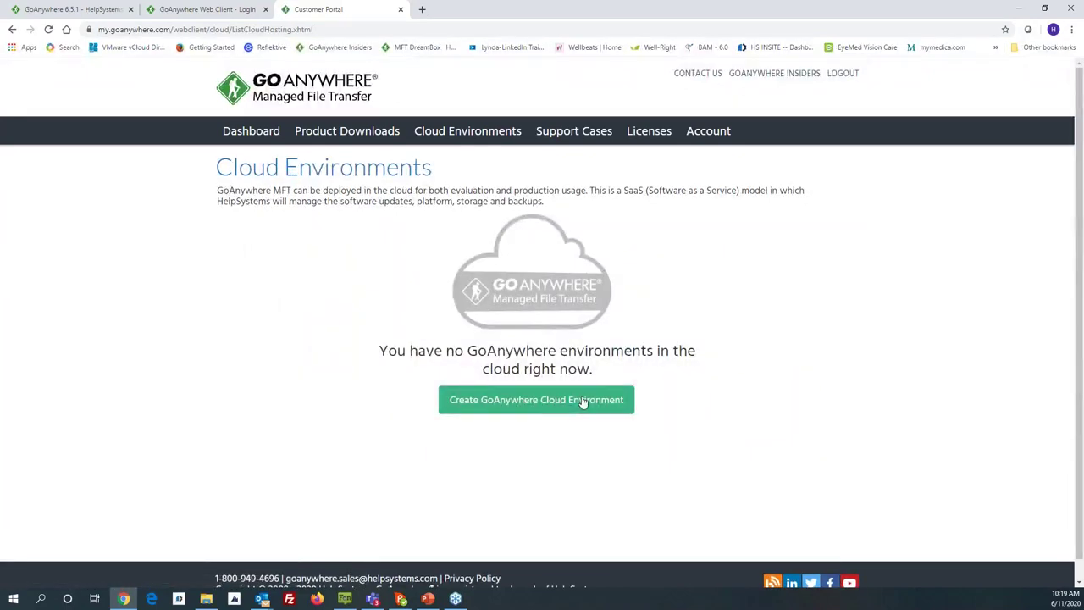
{"action": "left_click", "coordinate": [537, 405]}
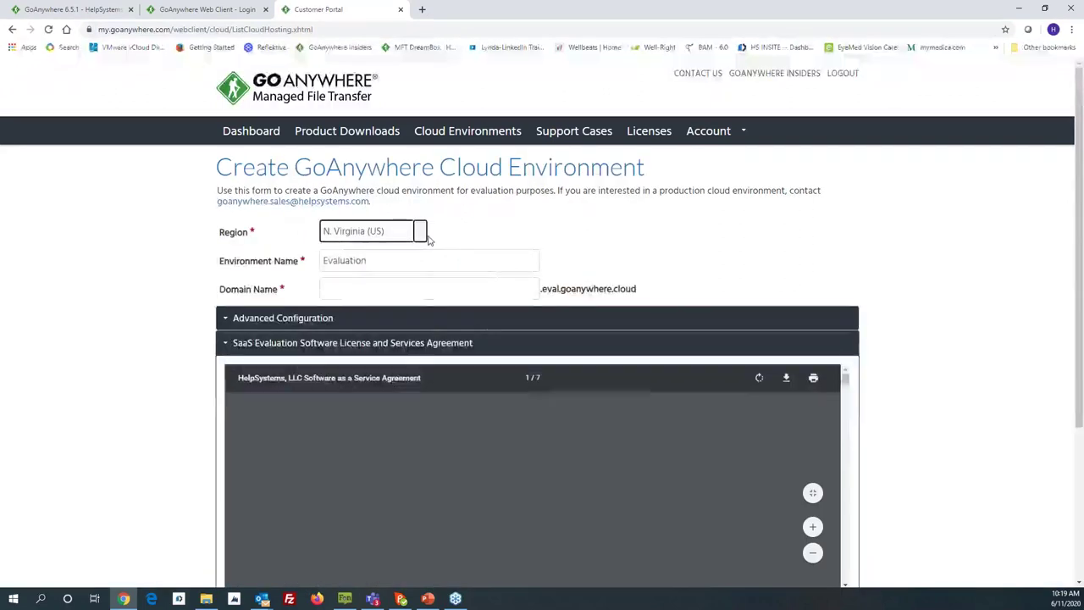
{"action": "left_click", "coordinate": [416, 232]}
{"action": "left_click", "coordinate": [369, 251]}
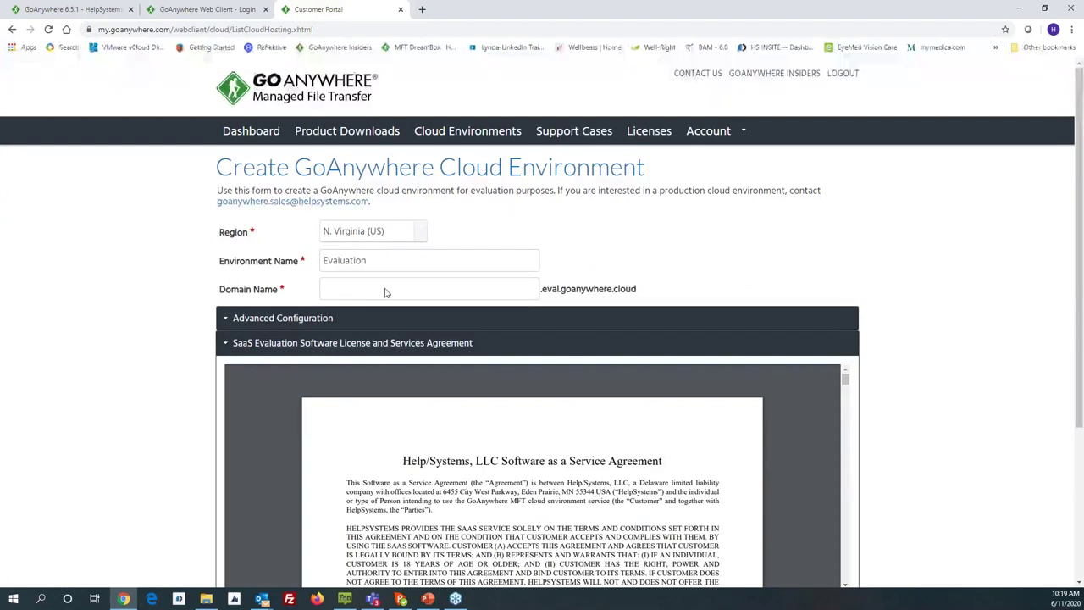
{"action": "left_click", "coordinate": [227, 320]}
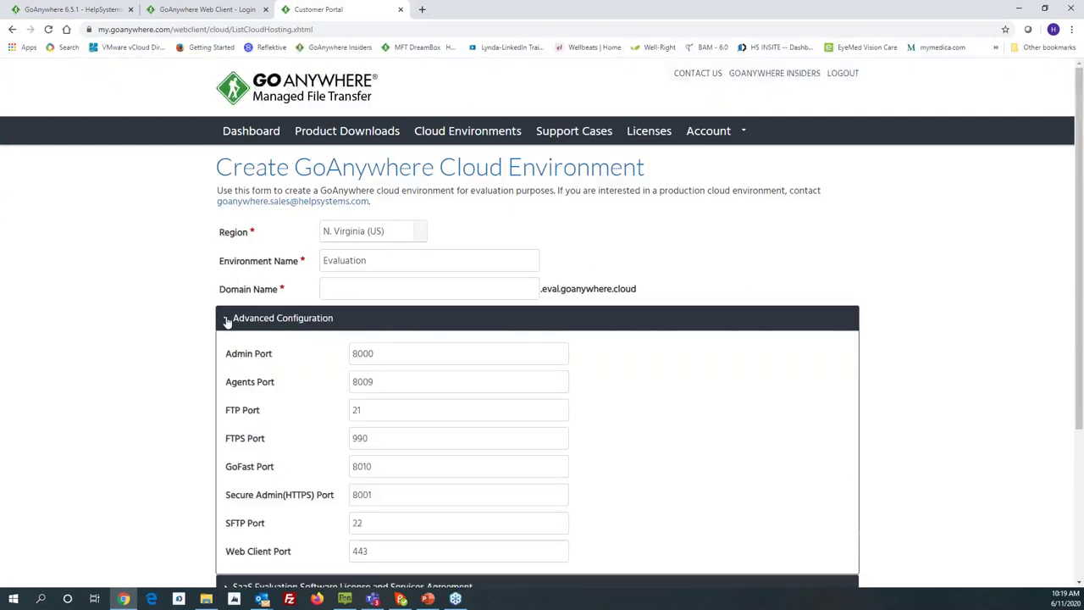
{"action": "scroll", "coordinate": [342, 355], "scroll_direction": "down", "scroll_amount": 1}
{"action": "scroll", "coordinate": [341, 356], "scroll_direction": "down", "scroll_amount": 2}
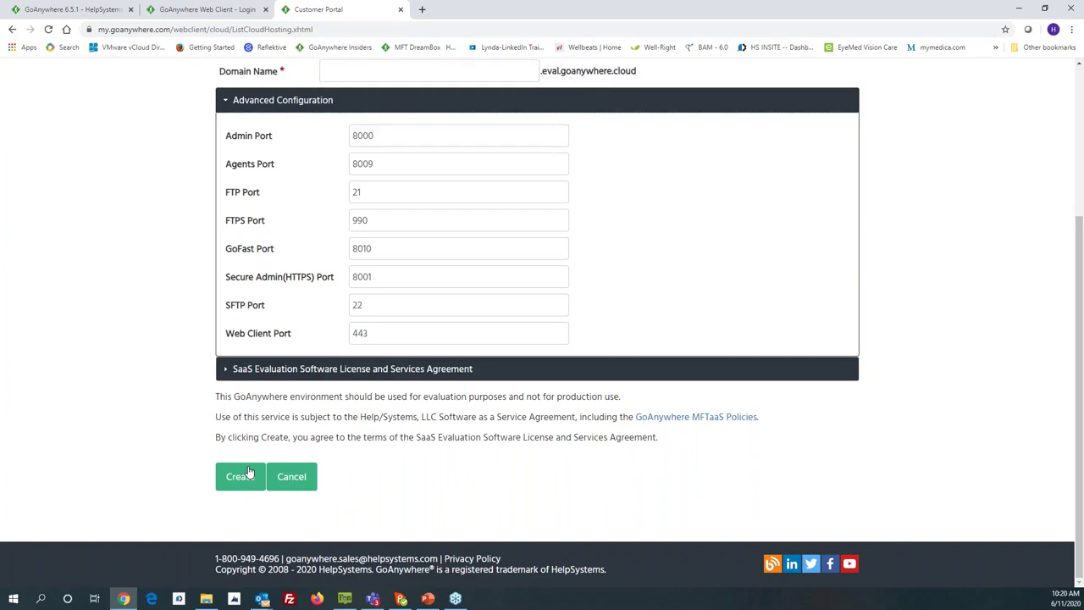
{"action": "left_click", "coordinate": [309, 486]}
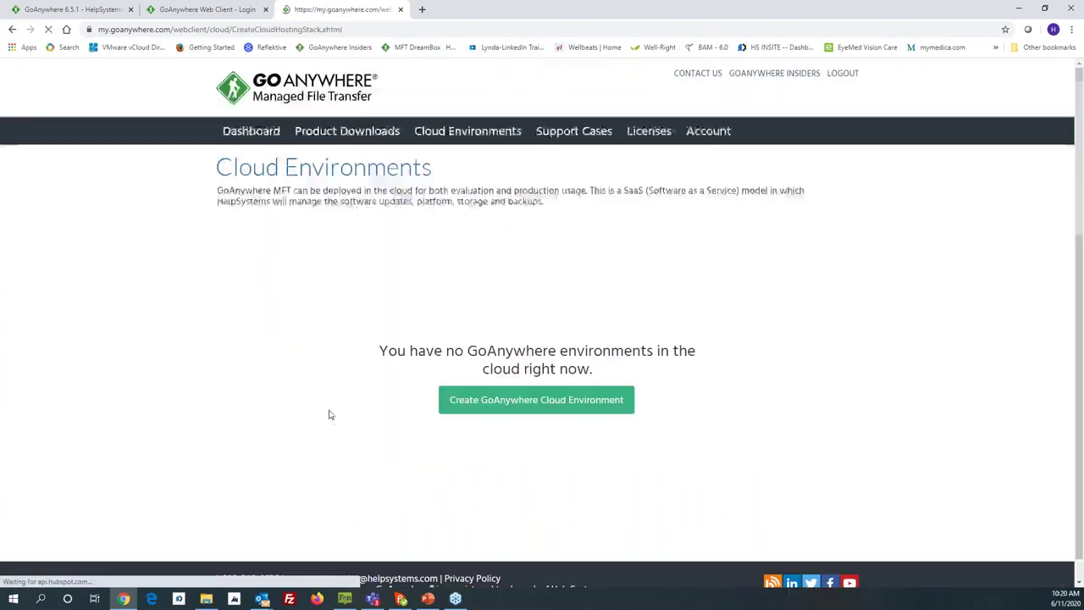
Step: Switch back to the GoAnywhere 6.5.1 admin dashboard tab
{"action": "left_click", "coordinate": [91, 14]}
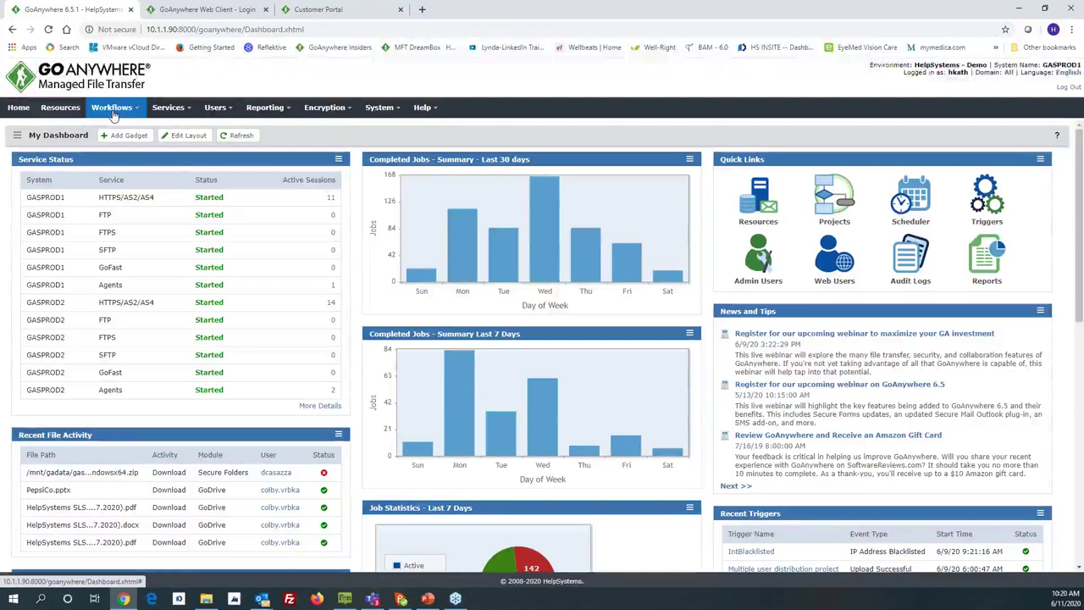
Step: Activate the HK_Move Local Files monitor under Workflows > Monitors and open it for editing
{"action": "left_click", "coordinate": [113, 108]}
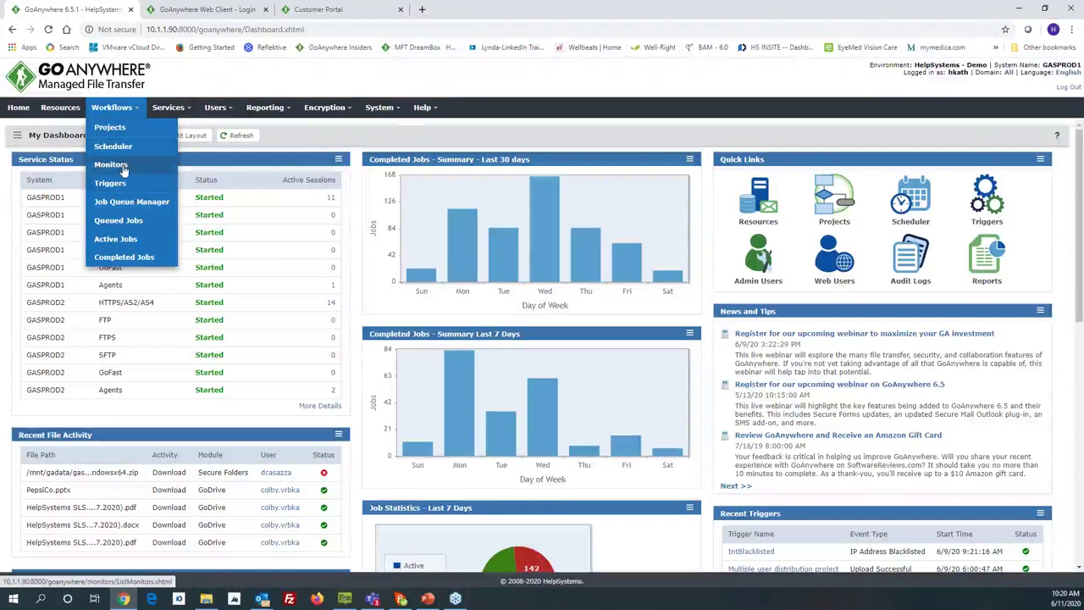
{"action": "left_click", "coordinate": [115, 170]}
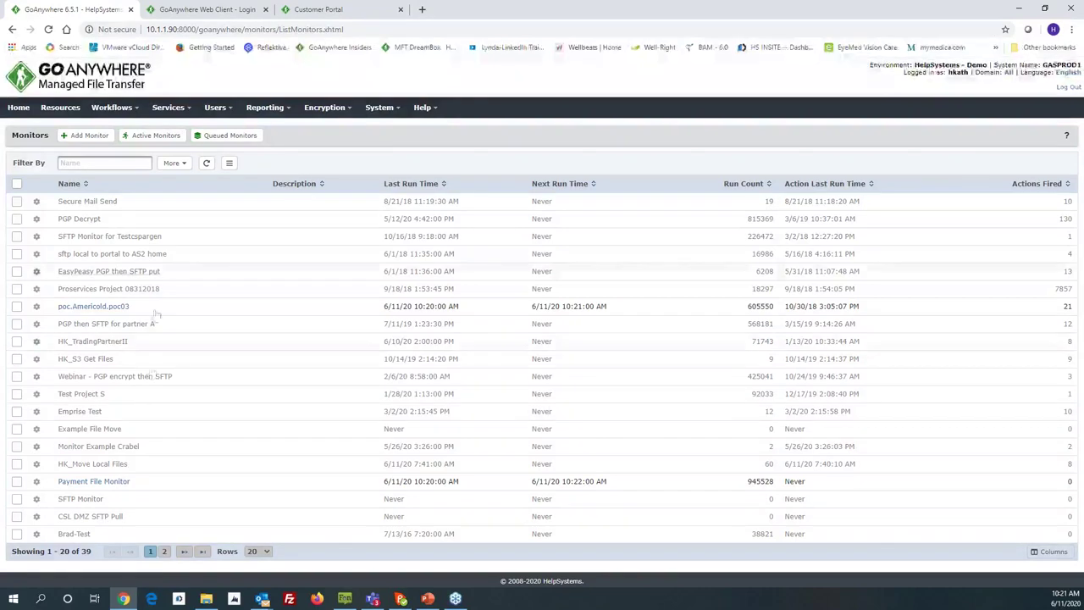
{"action": "left_click", "coordinate": [37, 468]}
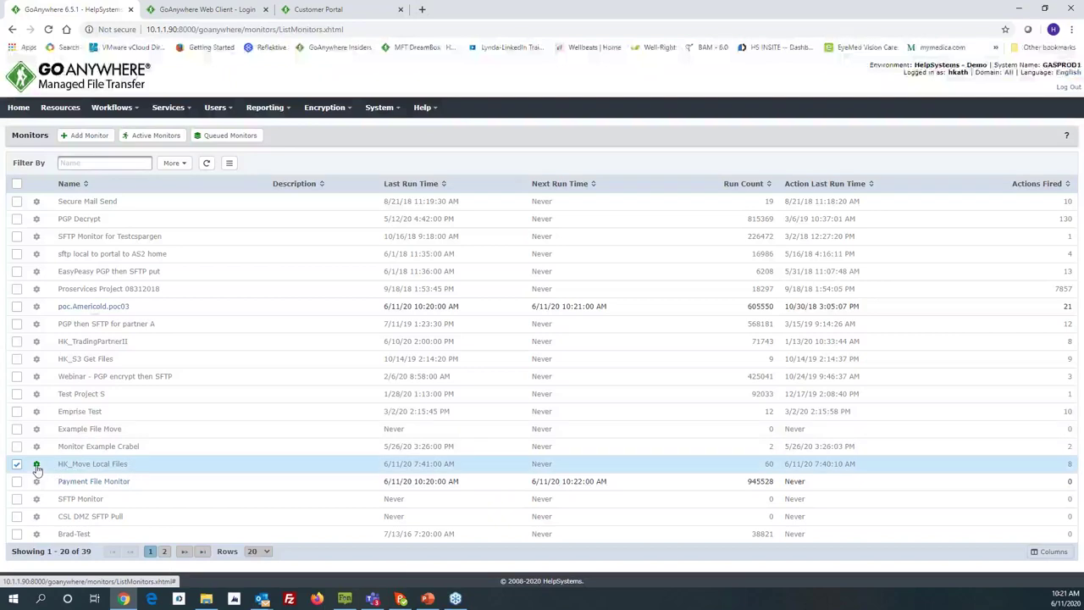
{"action": "left_click", "coordinate": [37, 468]}
{"action": "left_click", "coordinate": [59, 429]}
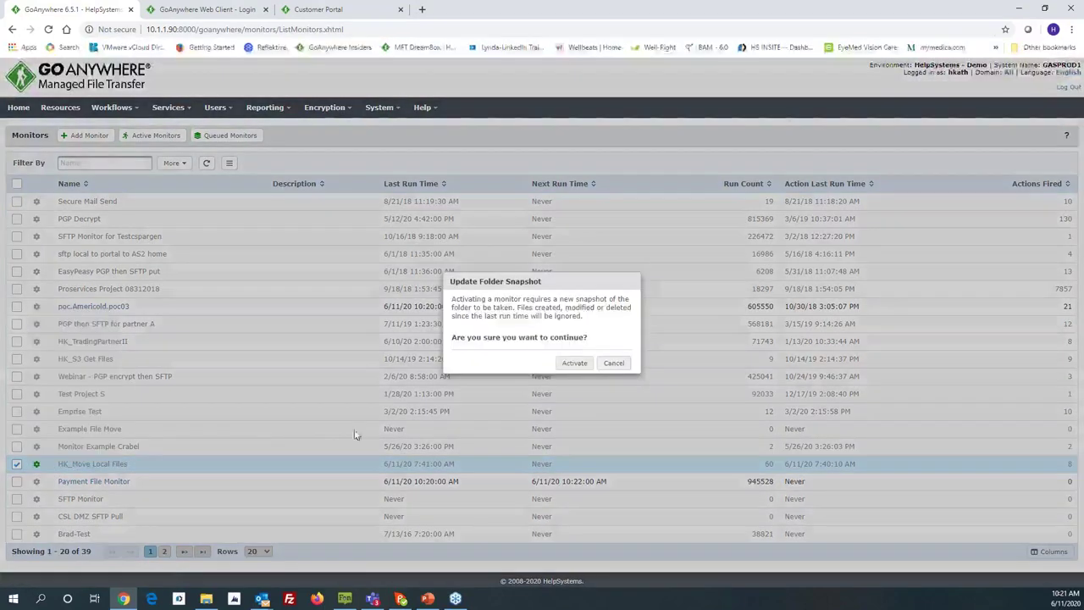
{"action": "left_click", "coordinate": [575, 363]}
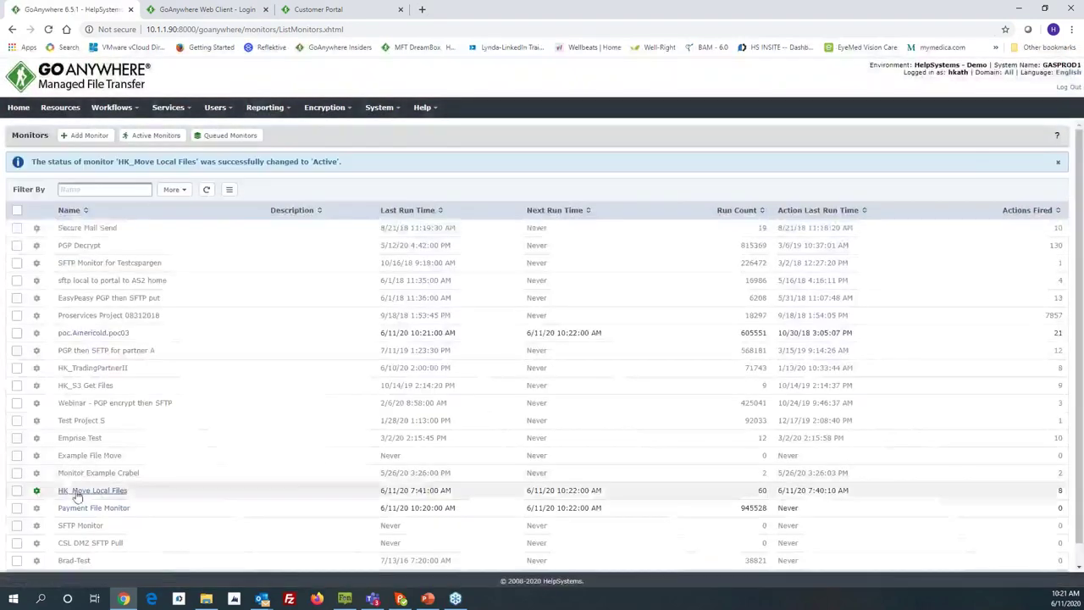
{"action": "left_click", "coordinate": [77, 496]}
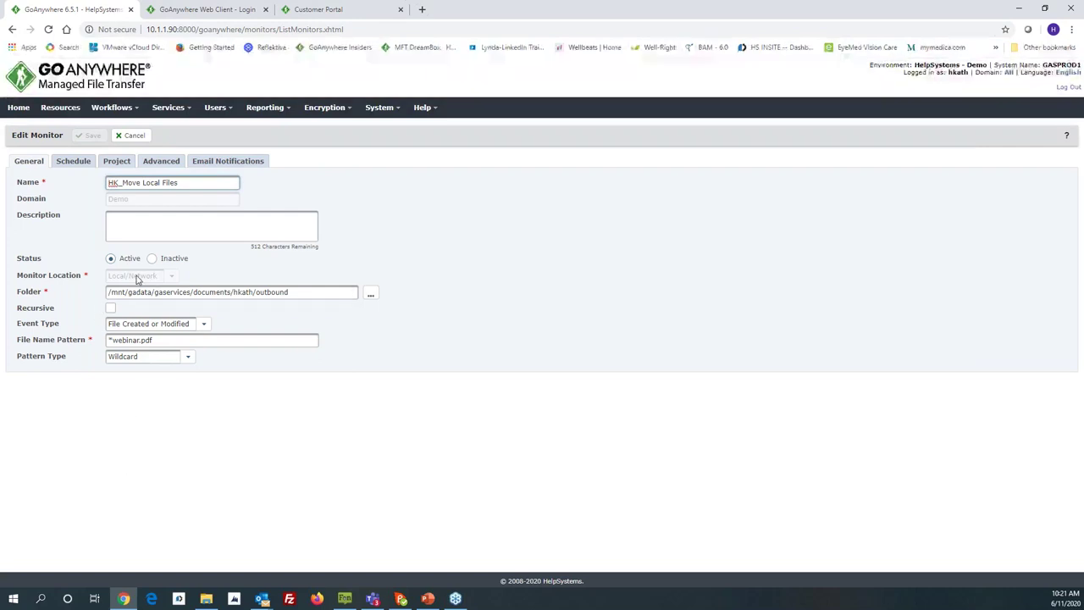
{"action": "left_click_drag", "start_coordinate": [289, 292], "coordinate": [105, 292]}
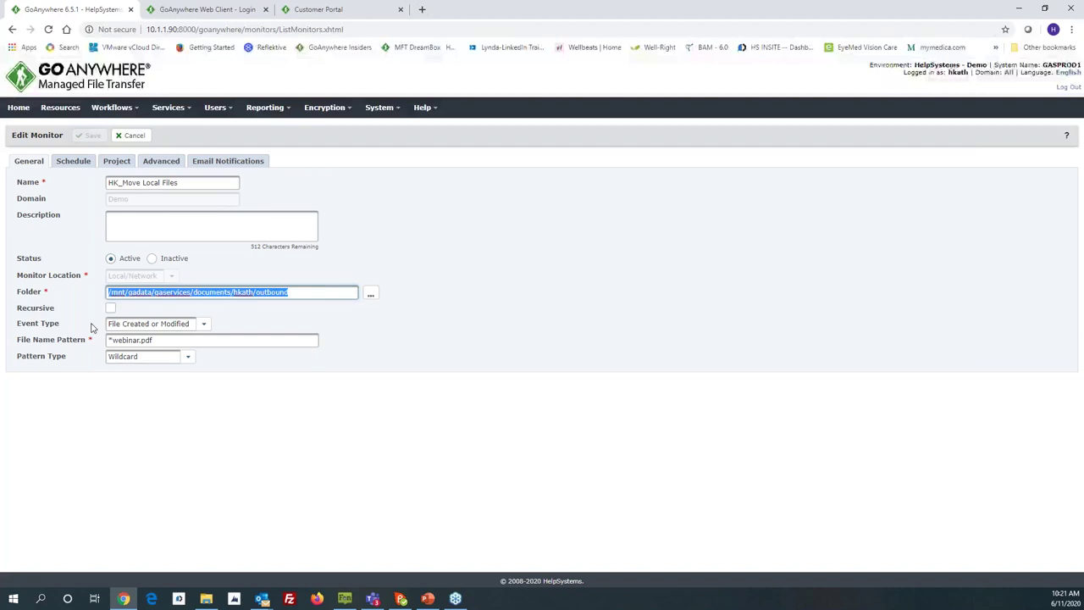
{"action": "left_click", "coordinate": [203, 325]}
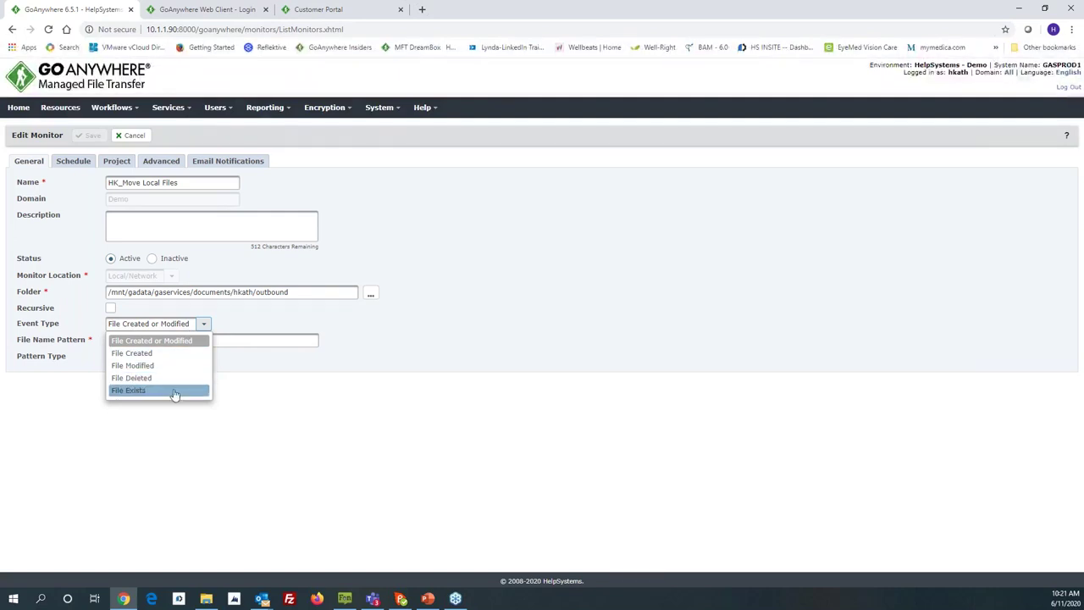
{"action": "left_click", "coordinate": [254, 391]}
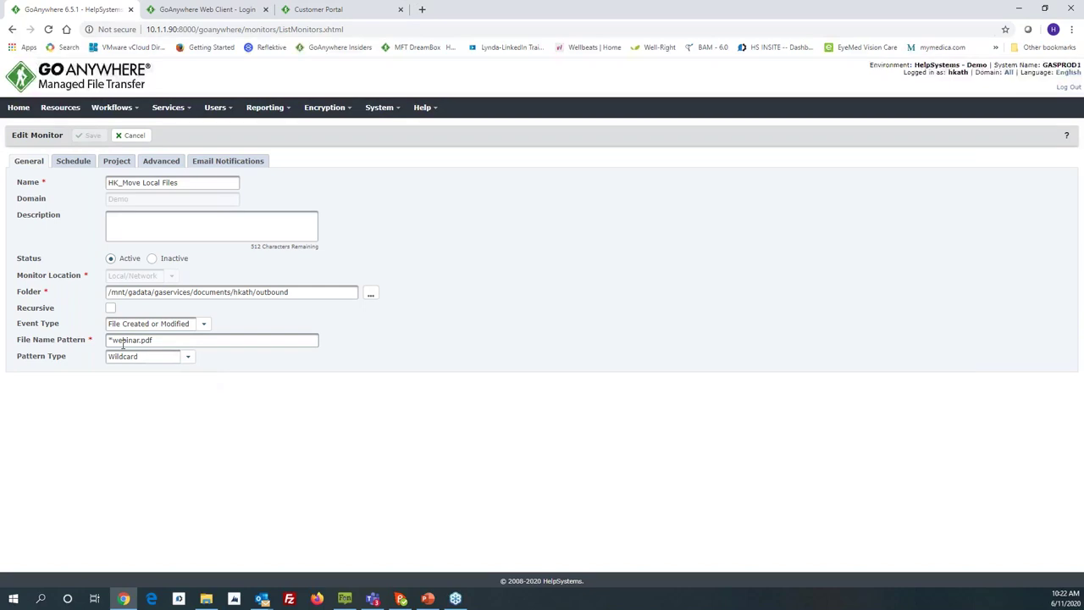
{"action": "left_click", "coordinate": [188, 359]}
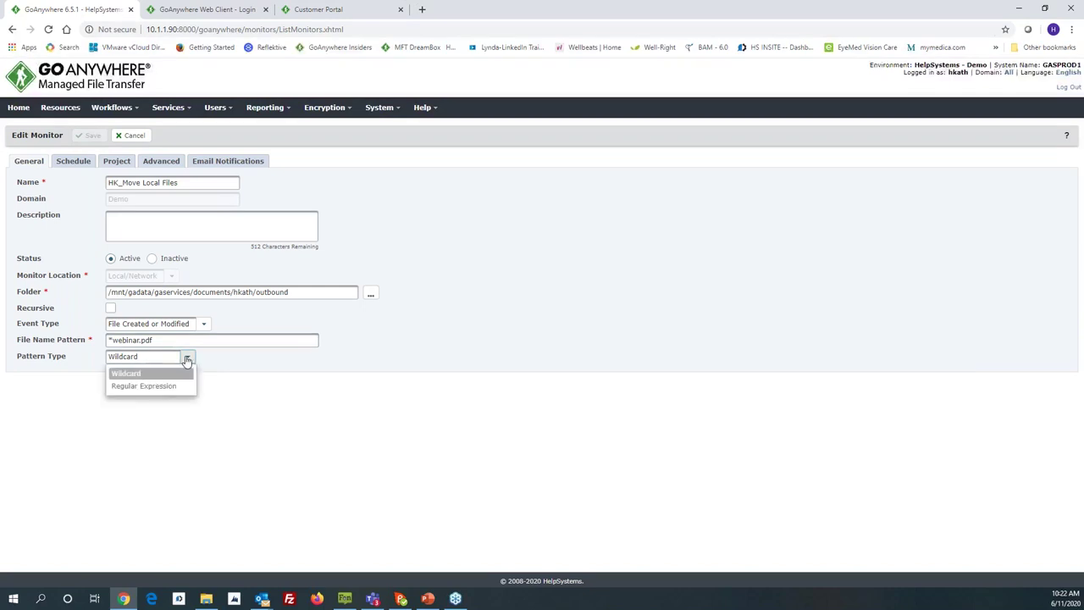
{"action": "left_click", "coordinate": [206, 339]}
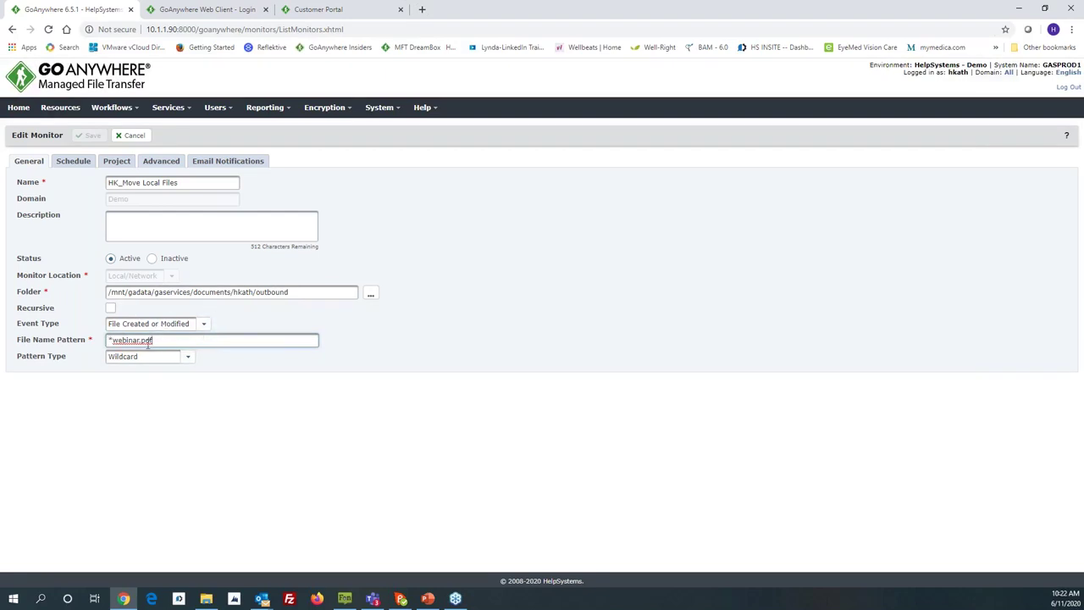
Step: Check the schedule interval stays in Minutes, then view the Move Webinar Files project settings
{"action": "left_click", "coordinate": [74, 165]}
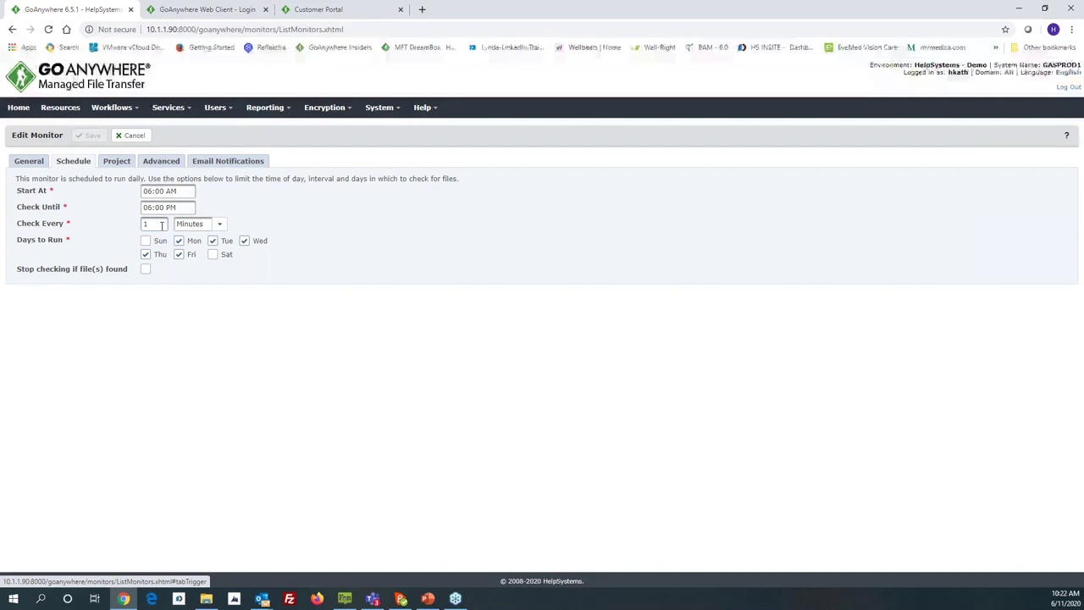
{"action": "left_click", "coordinate": [219, 225]}
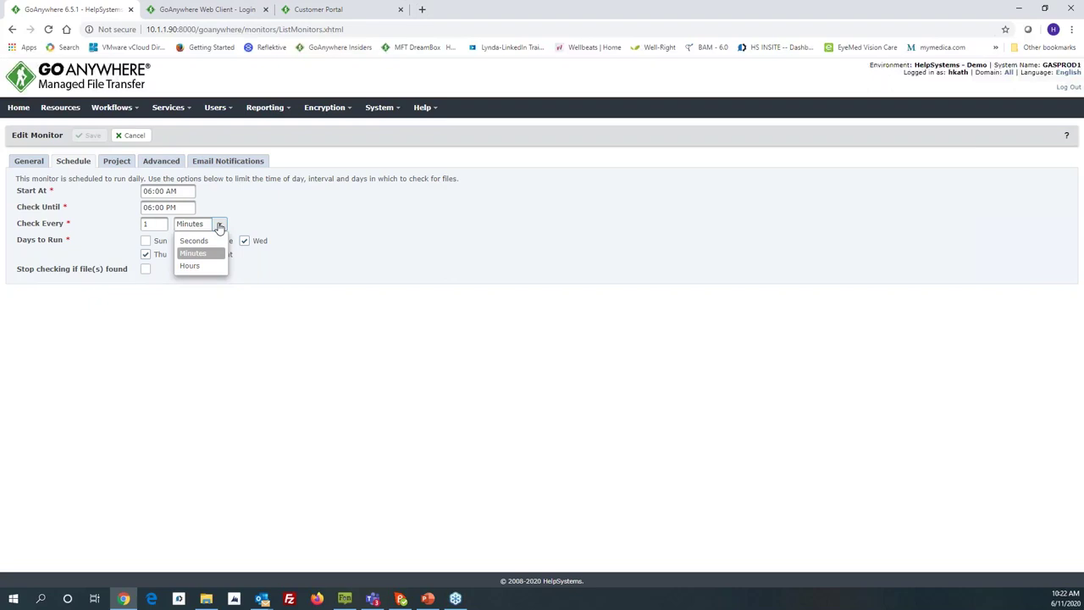
{"action": "left_click", "coordinate": [220, 226]}
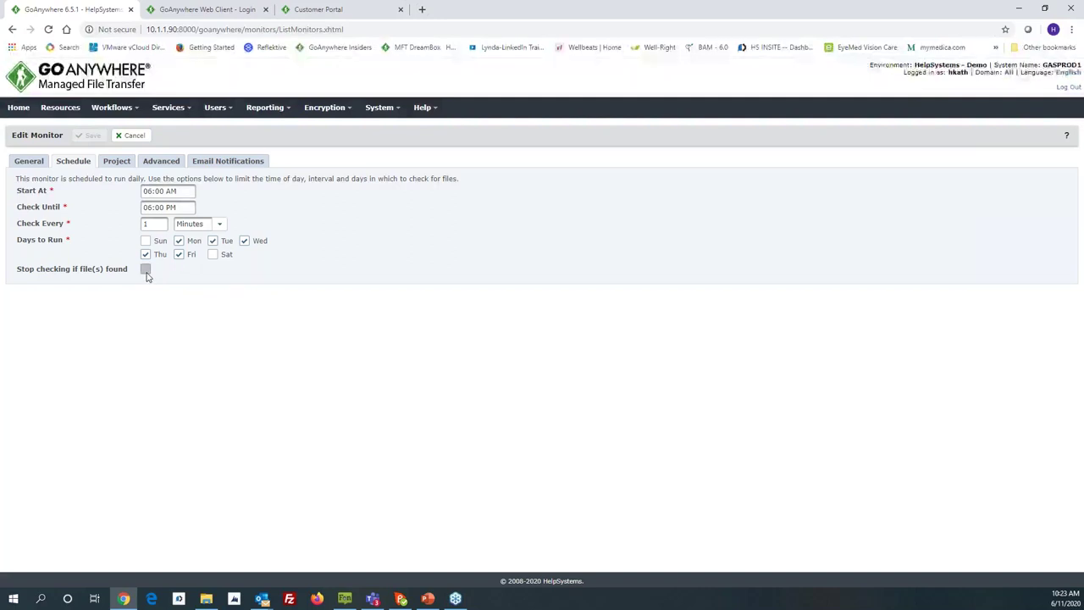
{"action": "left_click", "coordinate": [116, 163]}
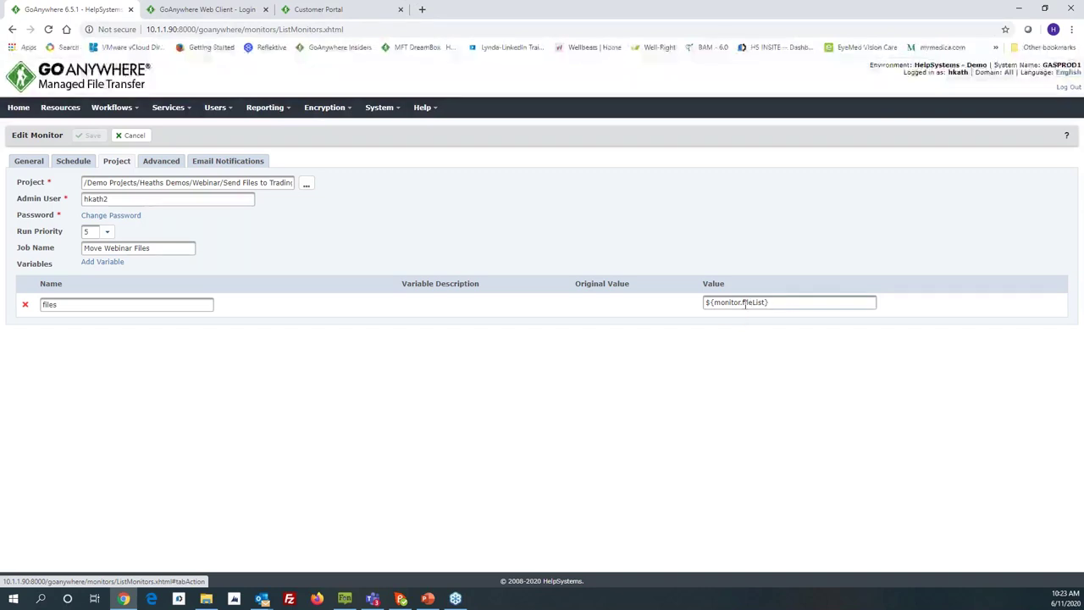
Step: Inspect the files variable (${monitor.fileList}), then view the Advanced File Lock availability settings
{"action": "left_click", "coordinate": [750, 302]}
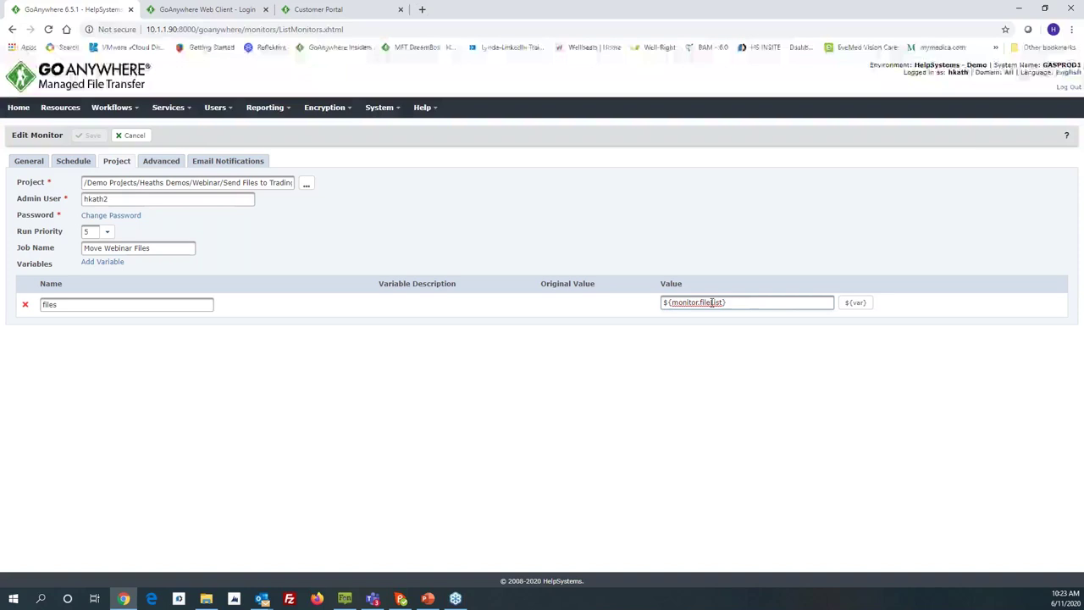
{"action": "double_click", "coordinate": [51, 304]}
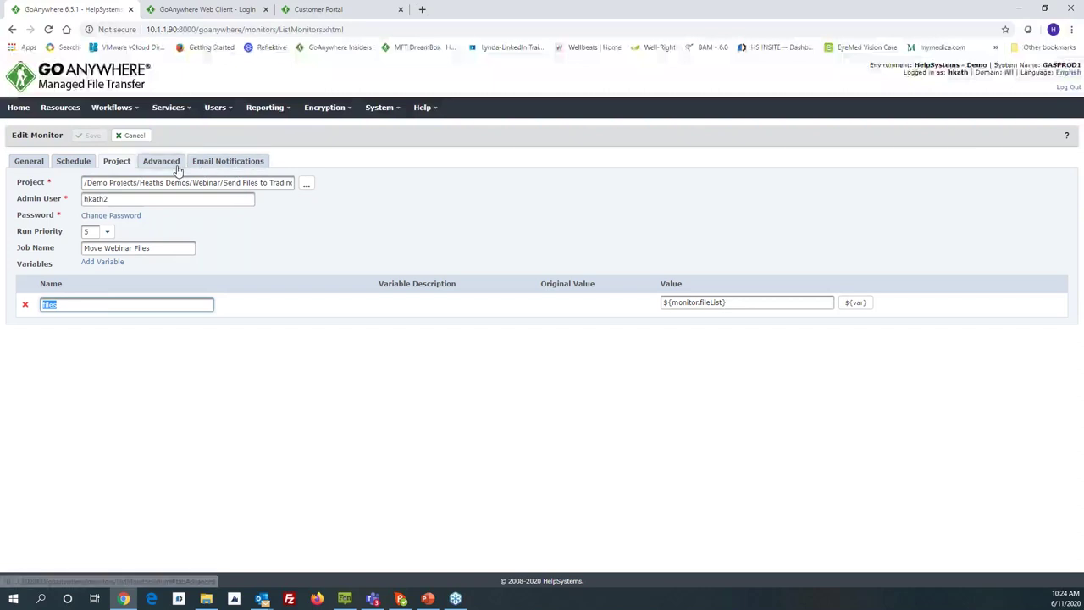
{"action": "left_click", "coordinate": [174, 164]}
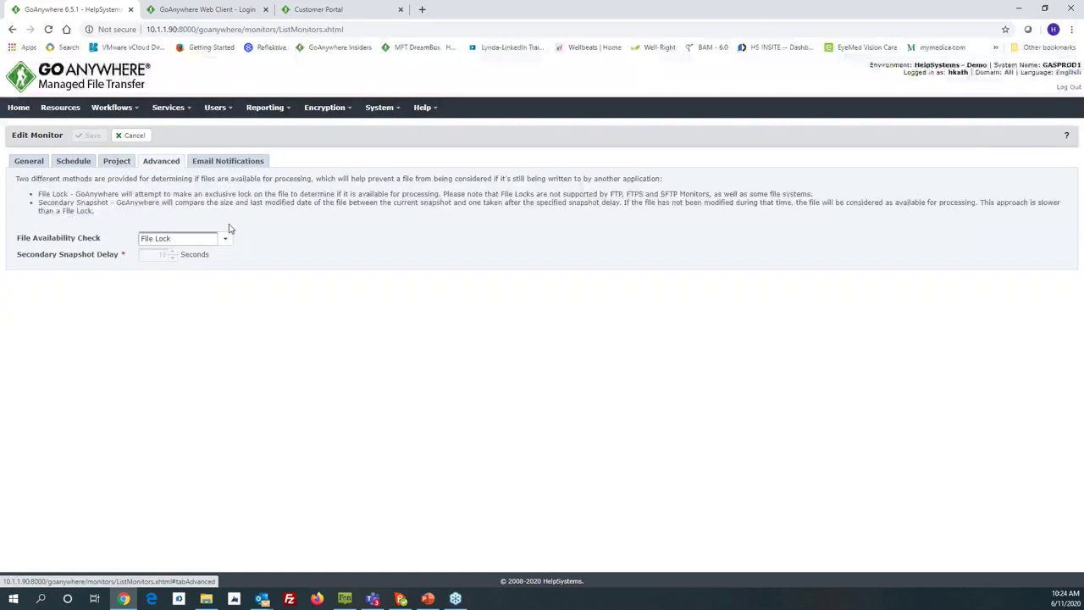
Step: Review the monitor's Email Notifications and Schedule settings, then cancel out of the editor
{"action": "left_click", "coordinate": [212, 166]}
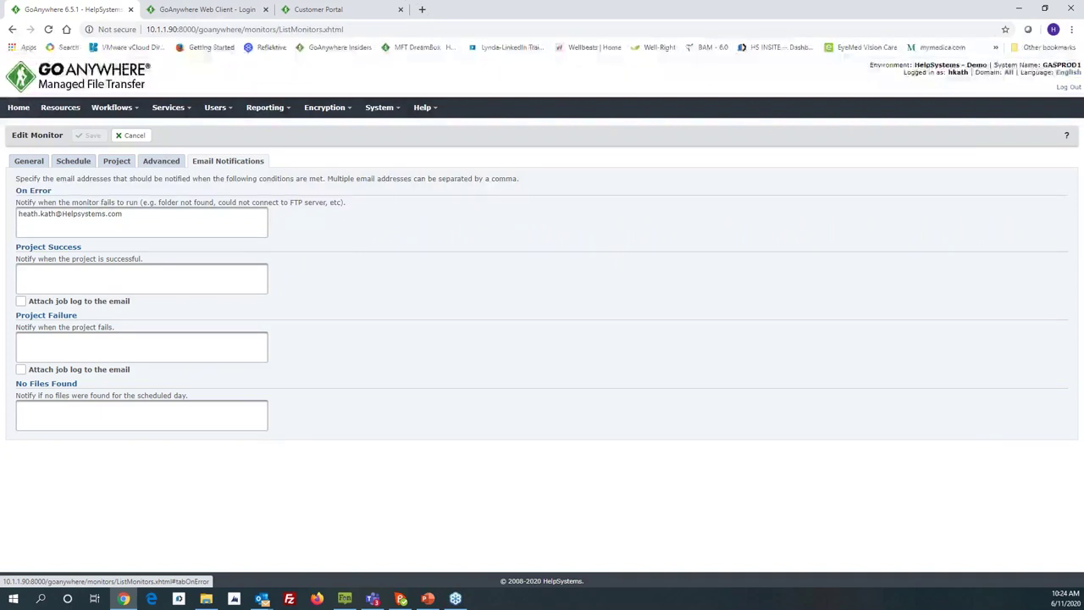
{"action": "left_click_drag", "start_coordinate": [70, 202], "coordinate": [112, 201]}
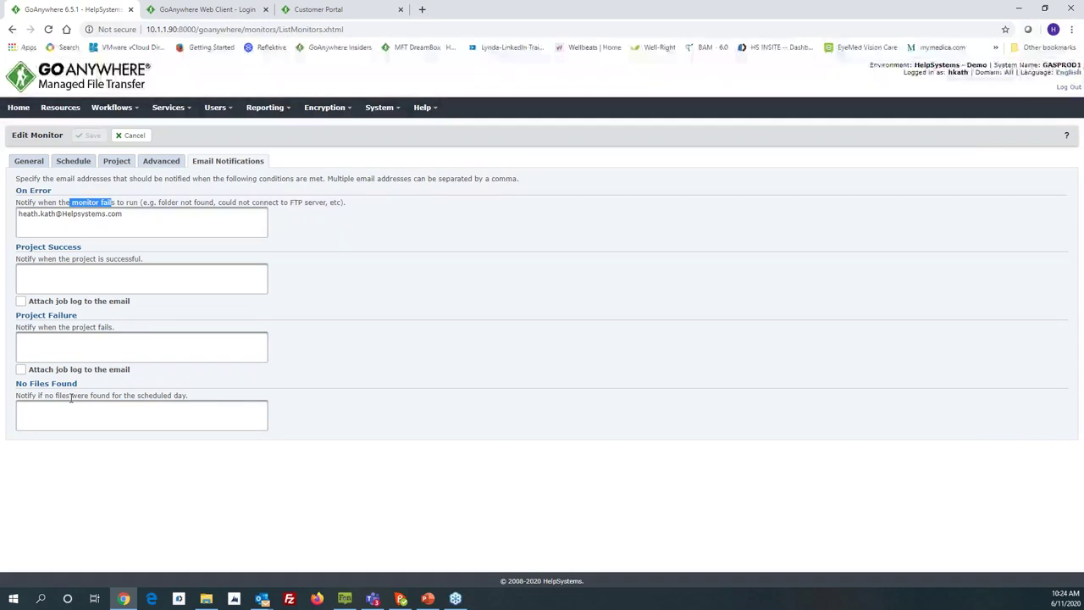
{"action": "left_click", "coordinate": [73, 162]}
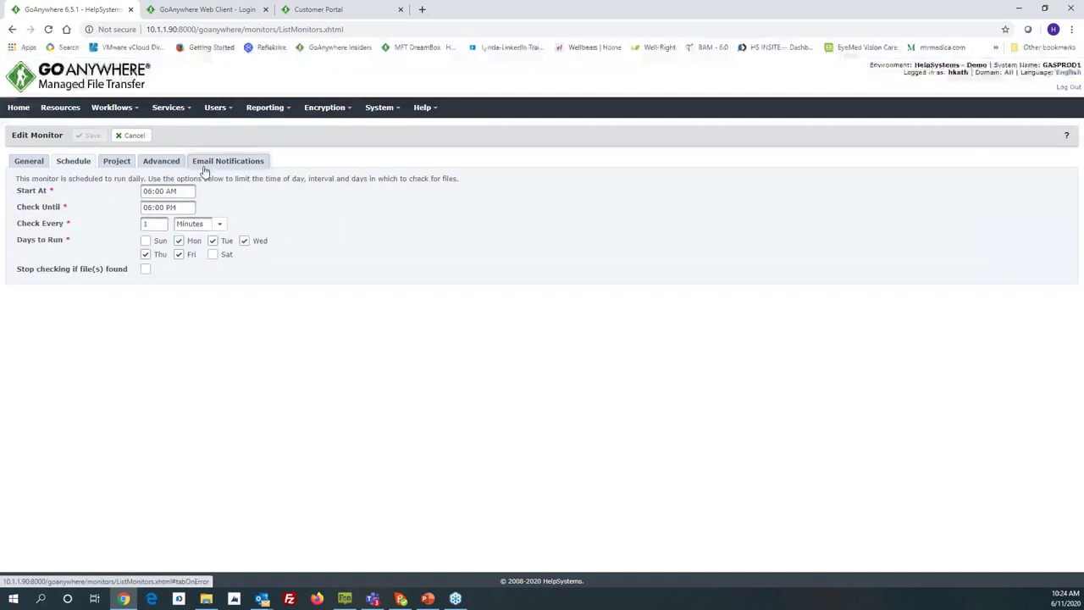
{"action": "left_click", "coordinate": [208, 162]}
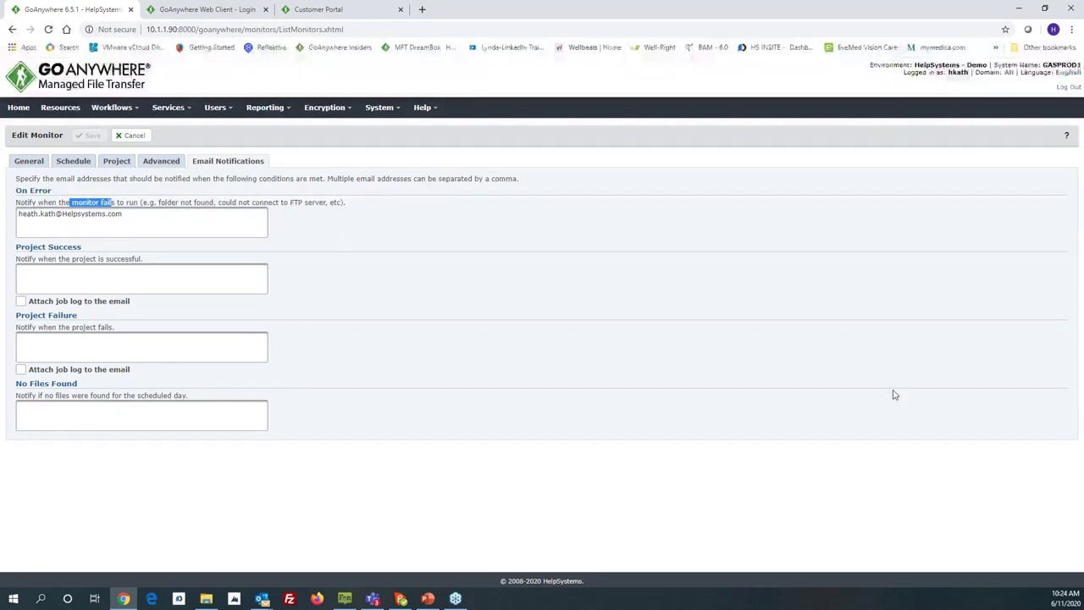
{"action": "left_click", "coordinate": [132, 136]}
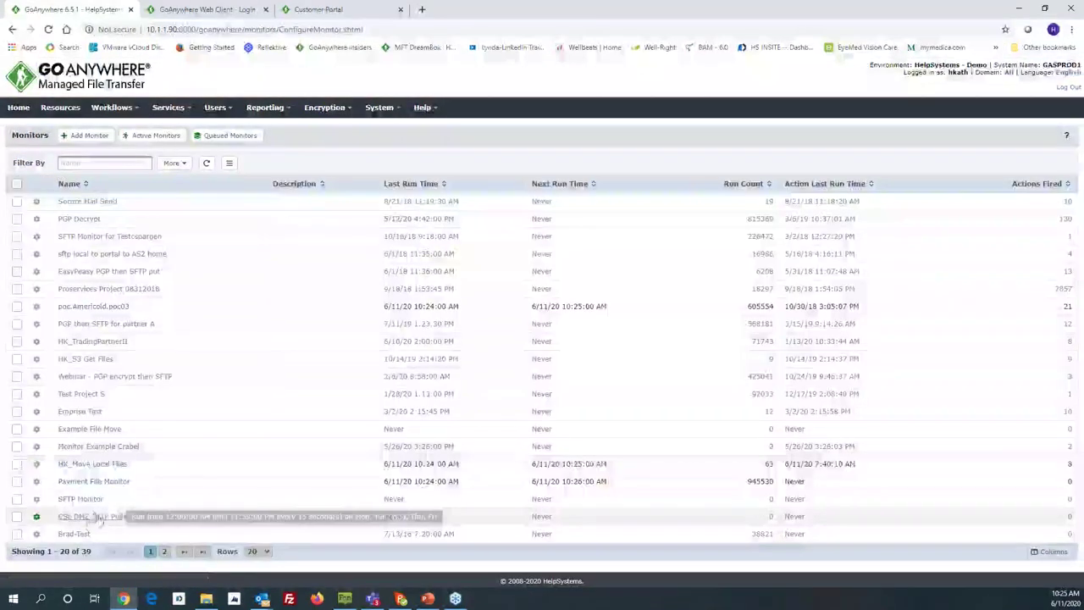
Step: Open System > File Manager on the outbound folder and restore down the browser window
{"action": "left_click", "coordinate": [379, 108]}
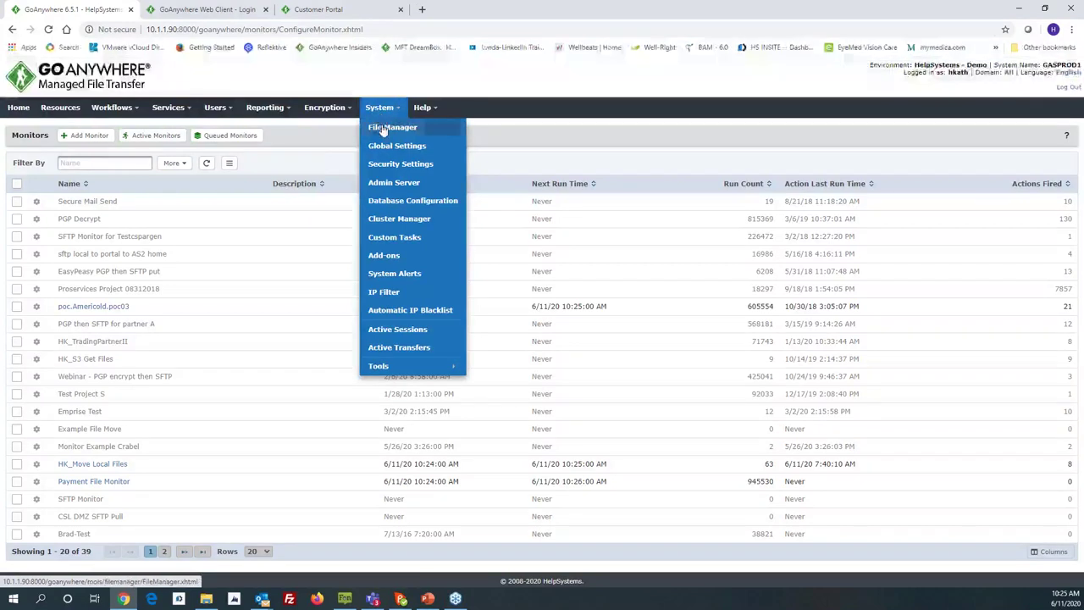
{"action": "left_click", "coordinate": [379, 126]}
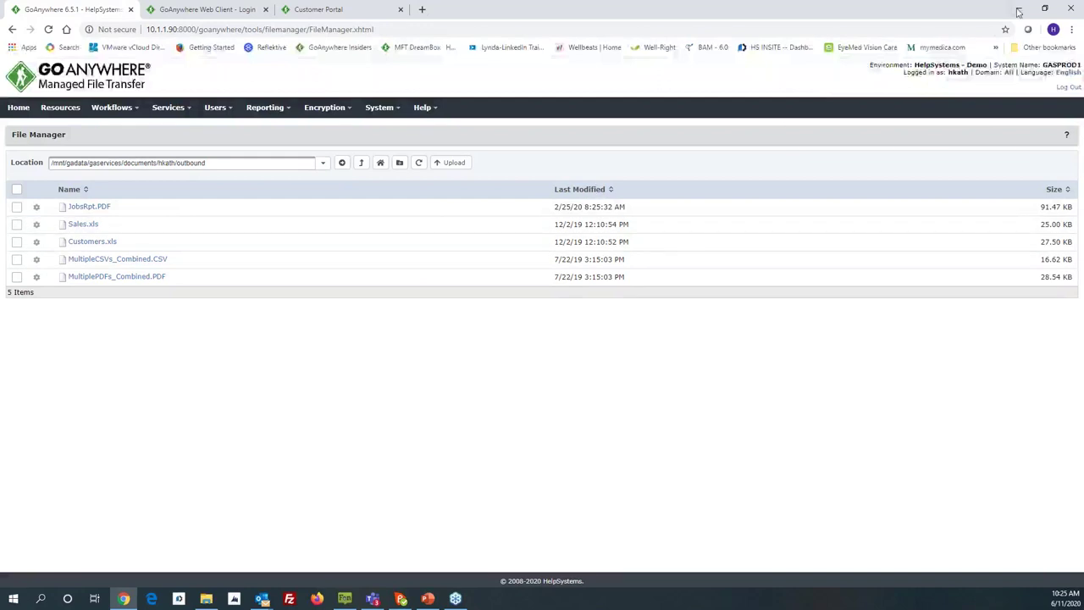
{"action": "left_click", "coordinate": [1044, 8]}
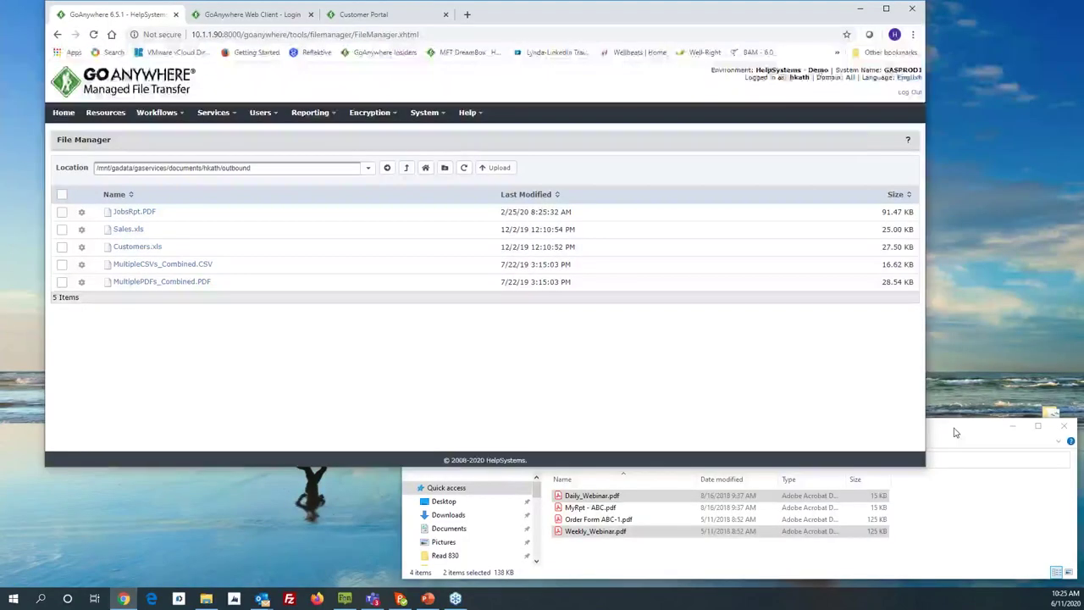
Step: Drag Daily_Webinar.pdf and Weekly_Webinar.pdf from the local DailyReports folder into the outbound folder
{"action": "left_click", "coordinate": [955, 433]}
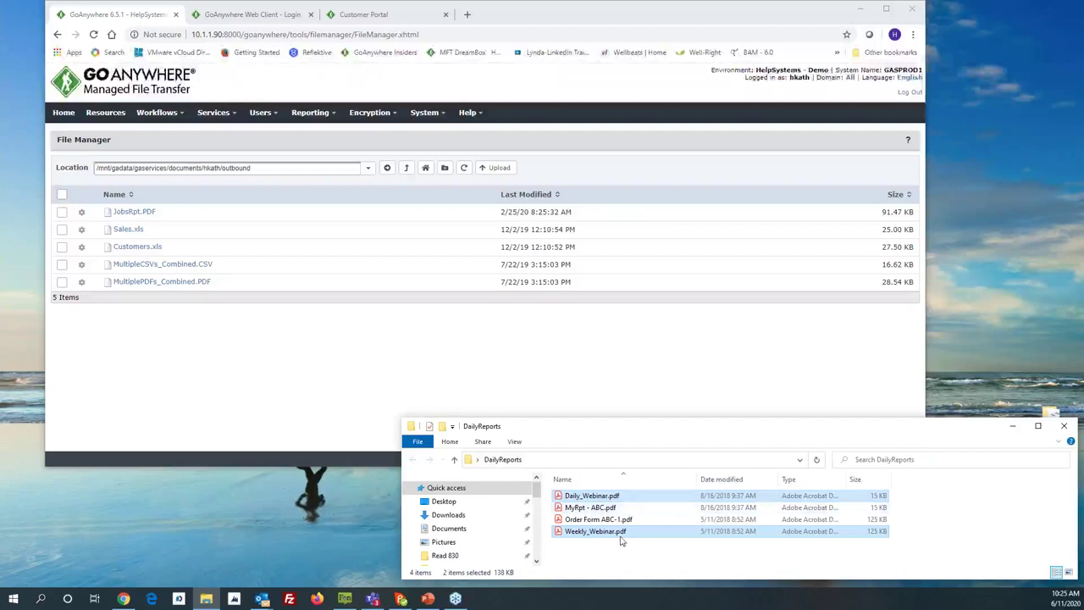
{"action": "left_click_drag", "start_coordinate": [621, 531], "coordinate": [463, 354]}
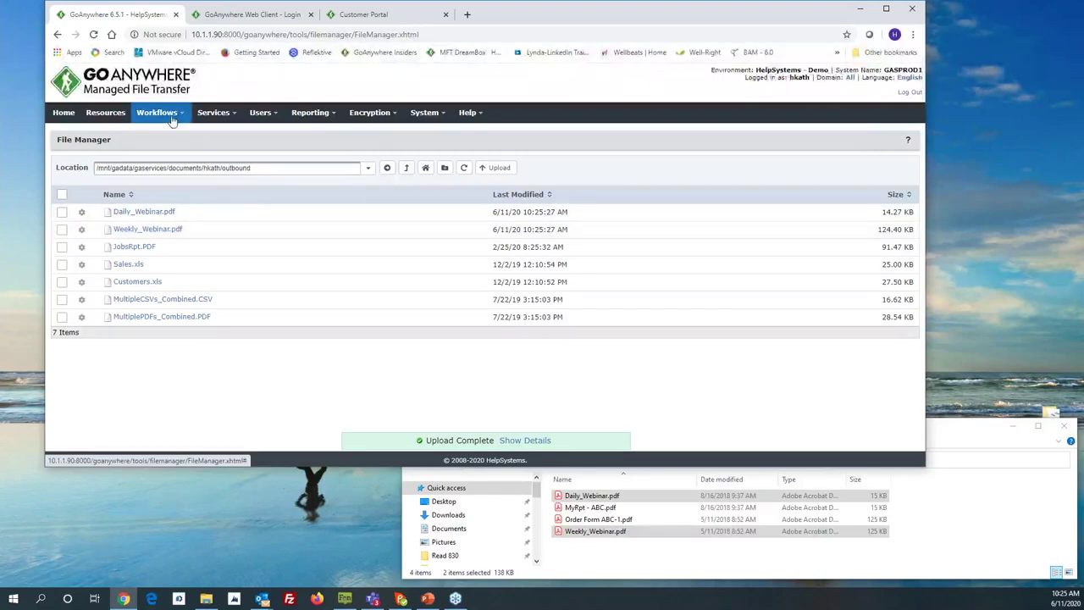
Step: Open the Send Files to Trading Partner - via monitor project from the Webinar projects folder
{"action": "mouse_move", "coordinate": [172, 120]}
{"action": "left_click", "coordinate": [169, 138]}
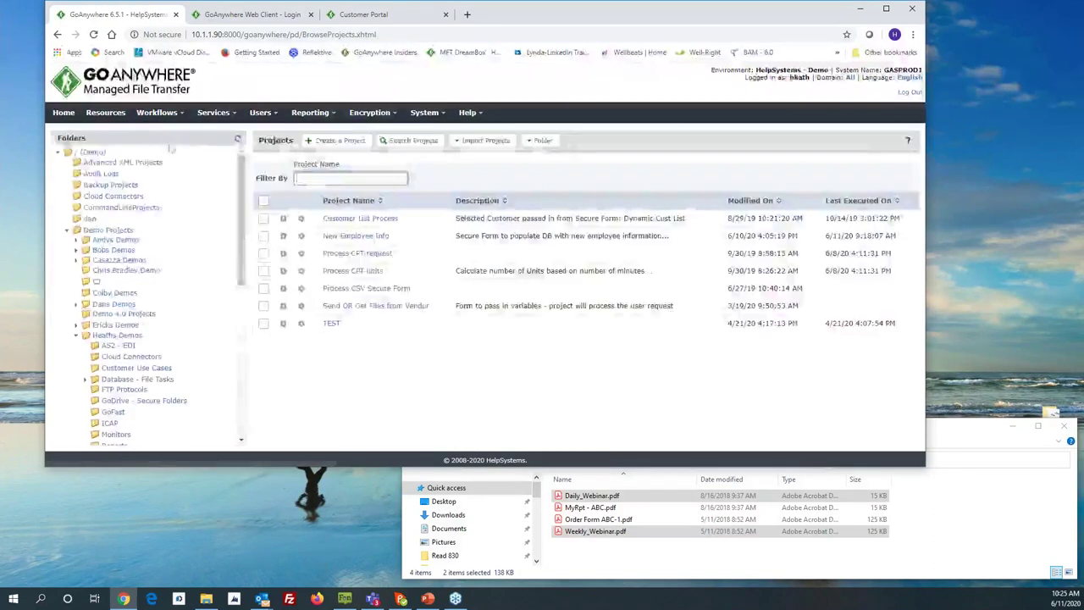
{"action": "scroll", "coordinate": [119, 362], "scroll_direction": "down", "scroll_amount": 5}
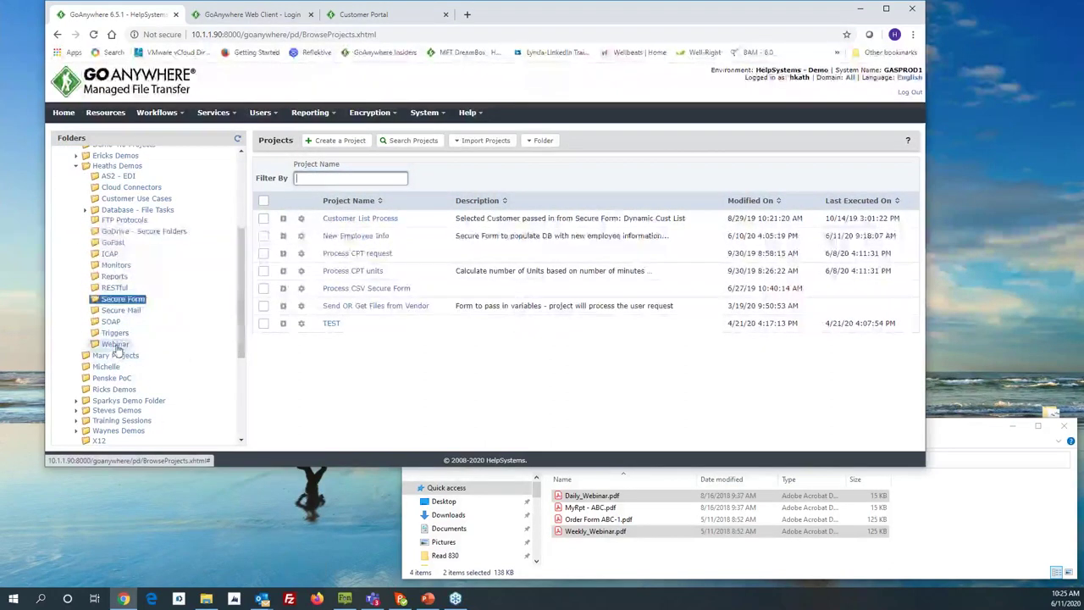
{"action": "left_click", "coordinate": [115, 344]}
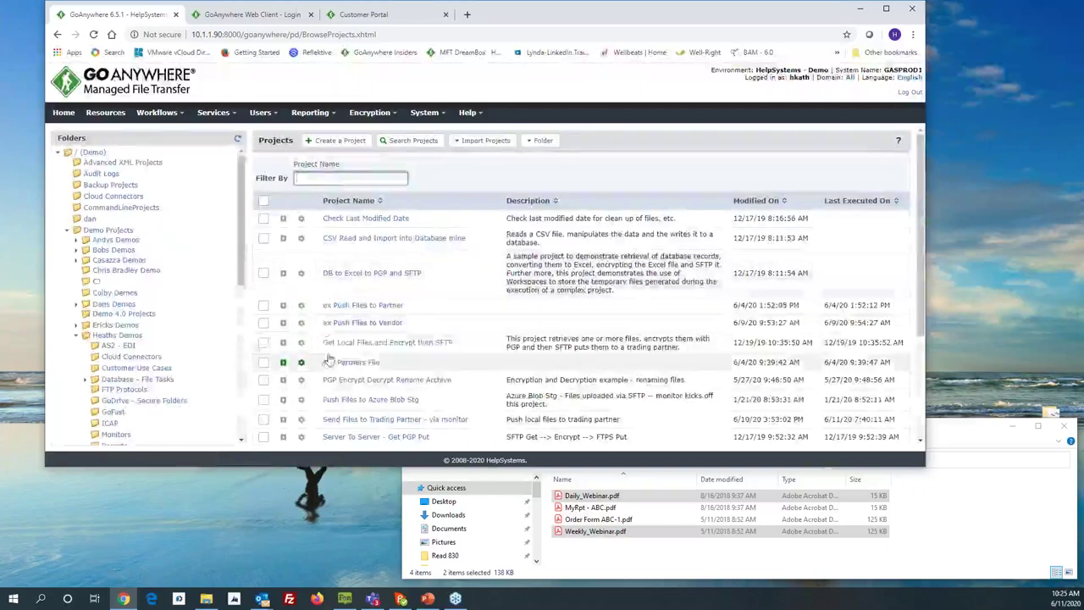
{"action": "scroll", "coordinate": [335, 351], "scroll_direction": "down", "scroll_amount": 1}
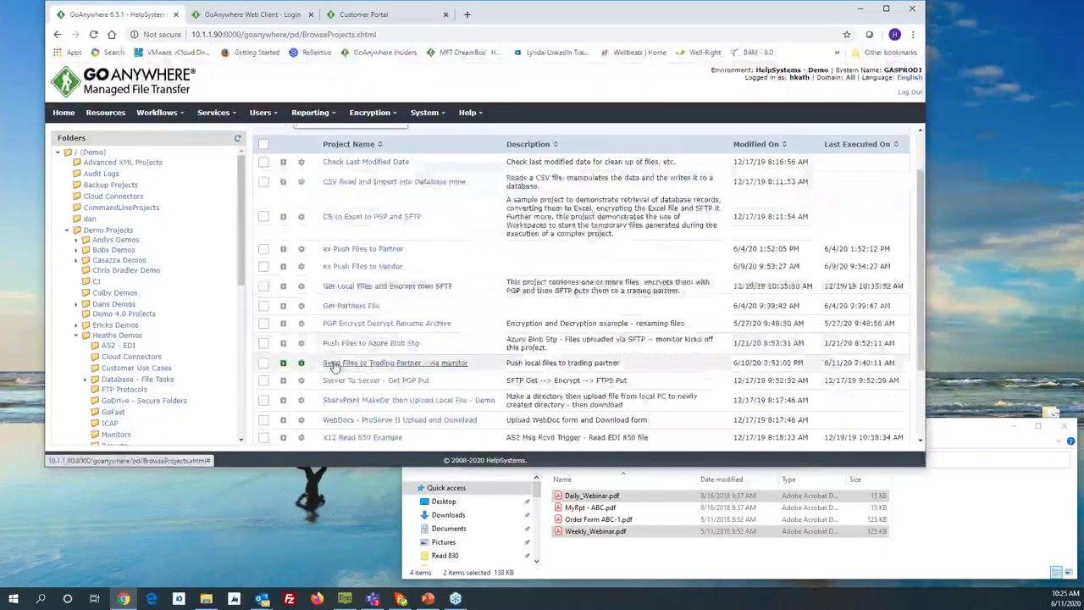
{"action": "left_click", "coordinate": [333, 364]}
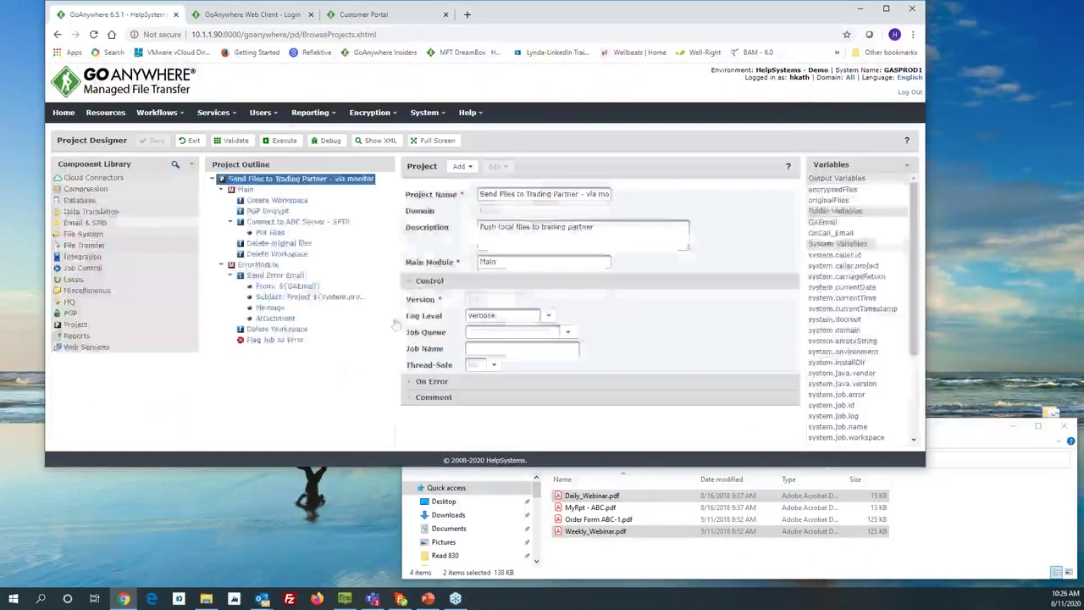
Step: Maximize the browser, browse the Compression, Database and Data Translation categories, then view Create Workspace settings
{"action": "left_click", "coordinate": [886, 8]}
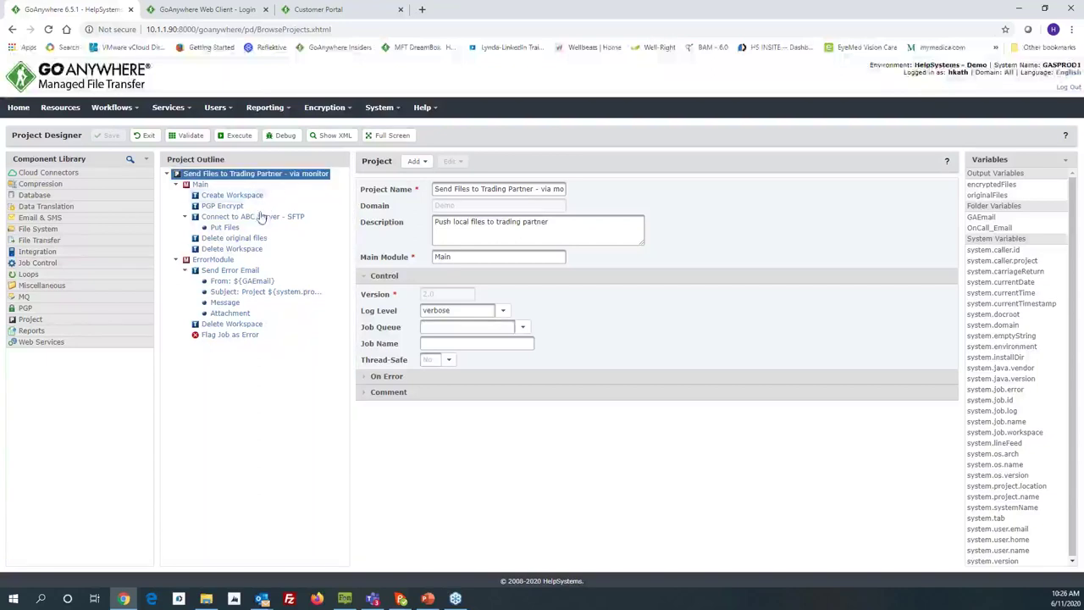
{"action": "left_click_drag", "start_coordinate": [244, 294], "coordinate": [80, 182]}
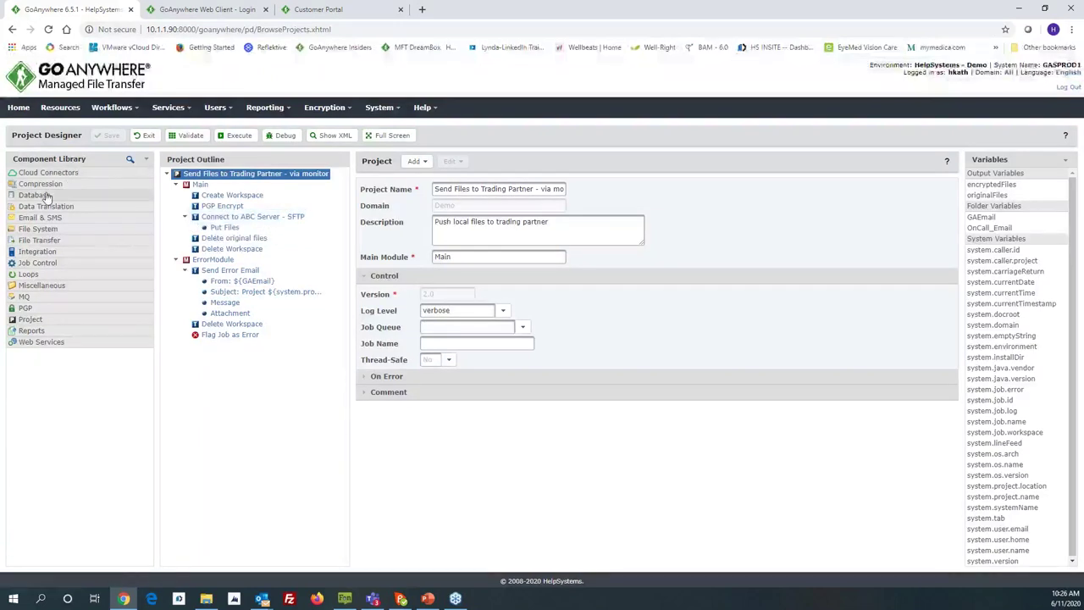
{"action": "left_click", "coordinate": [36, 187]}
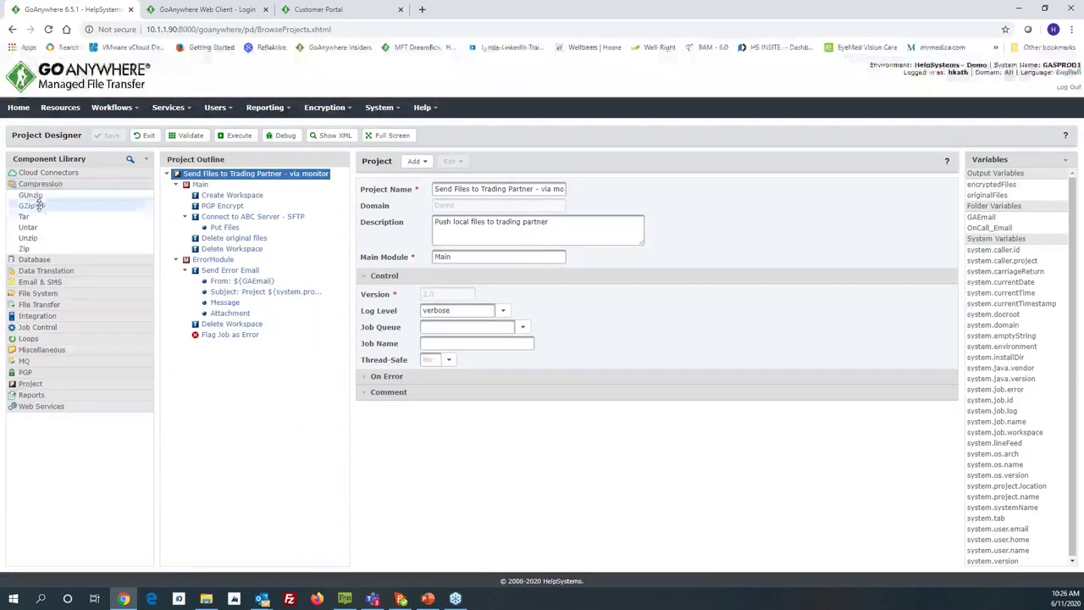
{"action": "left_click", "coordinate": [40, 186]}
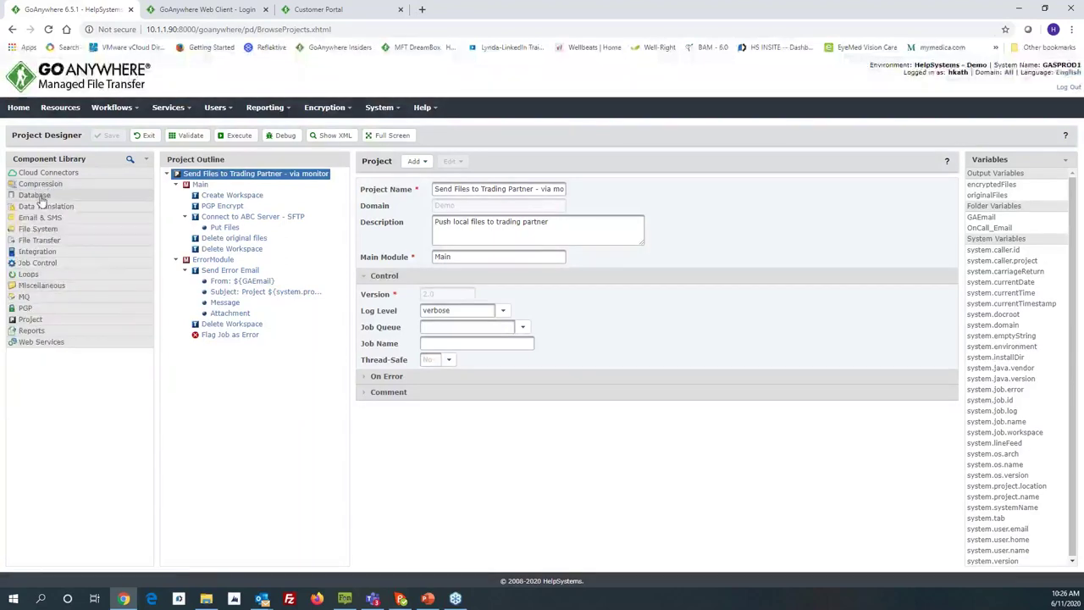
{"action": "left_click", "coordinate": [40, 196]}
{"action": "left_click", "coordinate": [40, 197]}
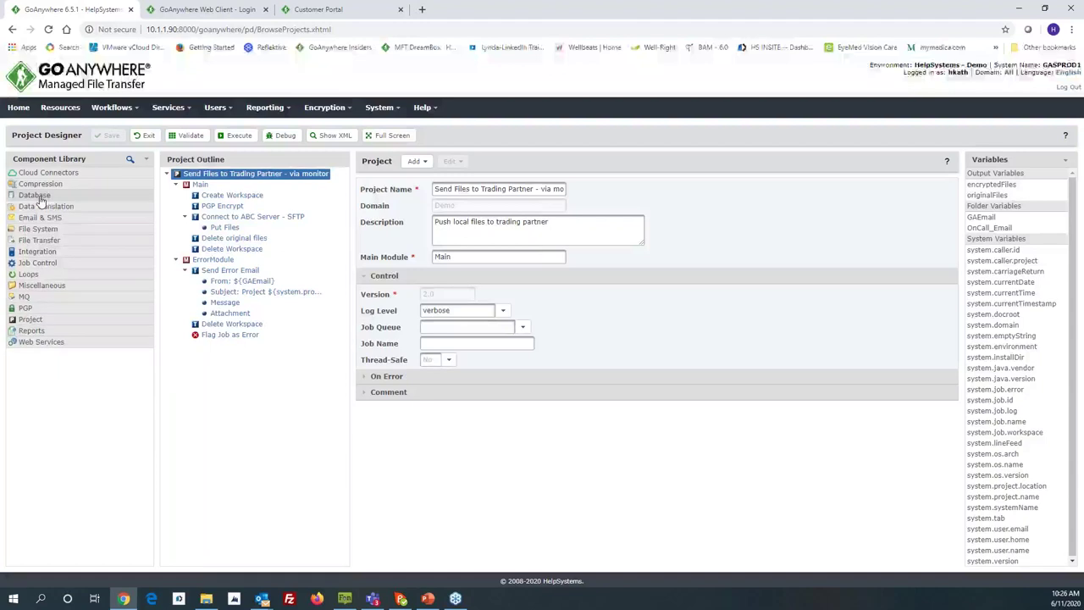
{"action": "left_click", "coordinate": [43, 208]}
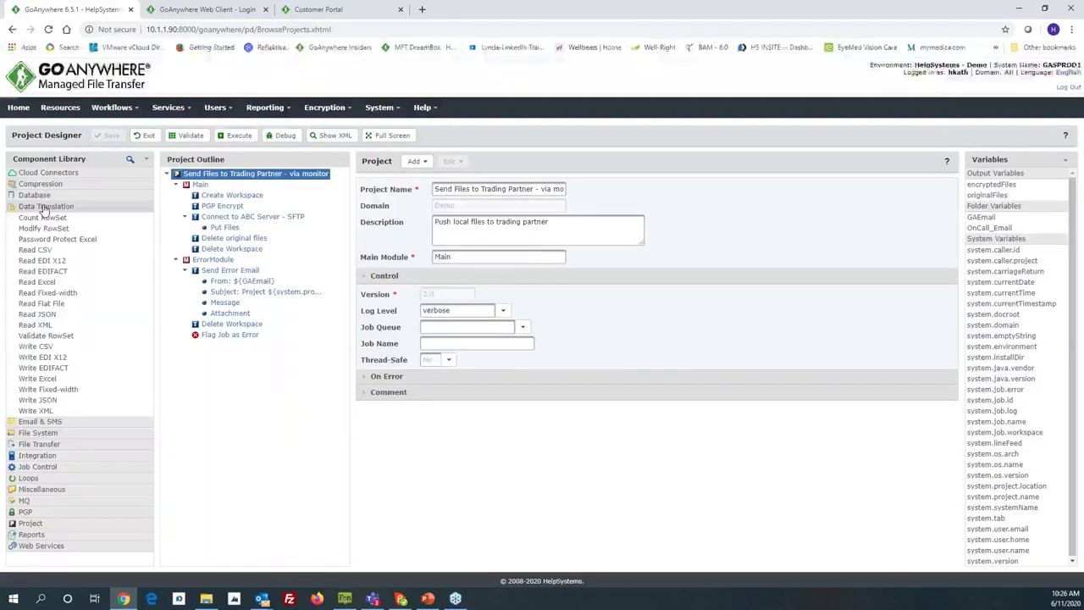
{"action": "left_click", "coordinate": [44, 208]}
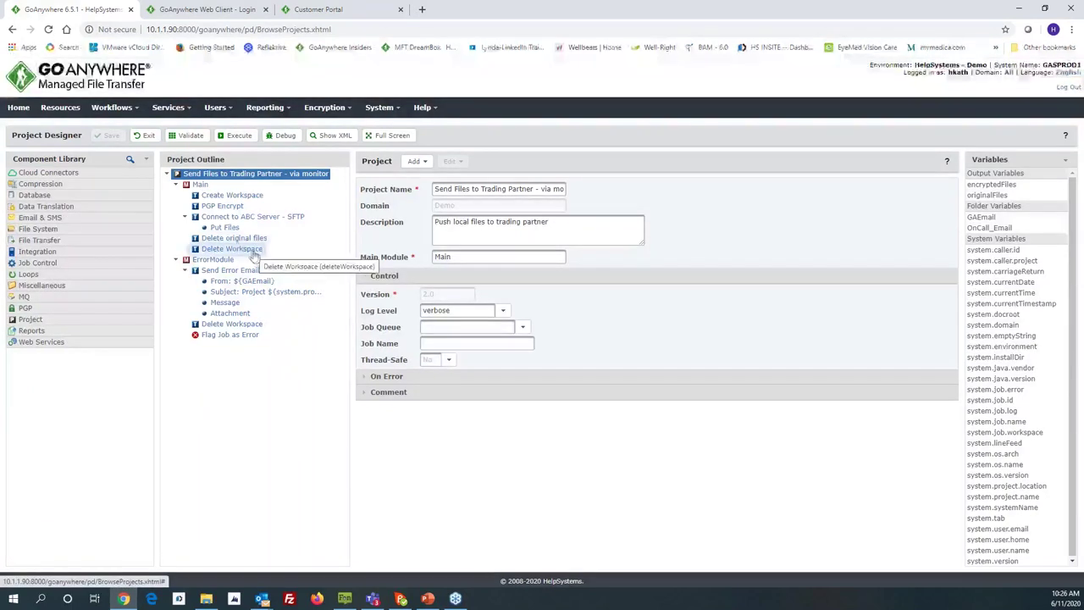
{"action": "left_click", "coordinate": [229, 198]}
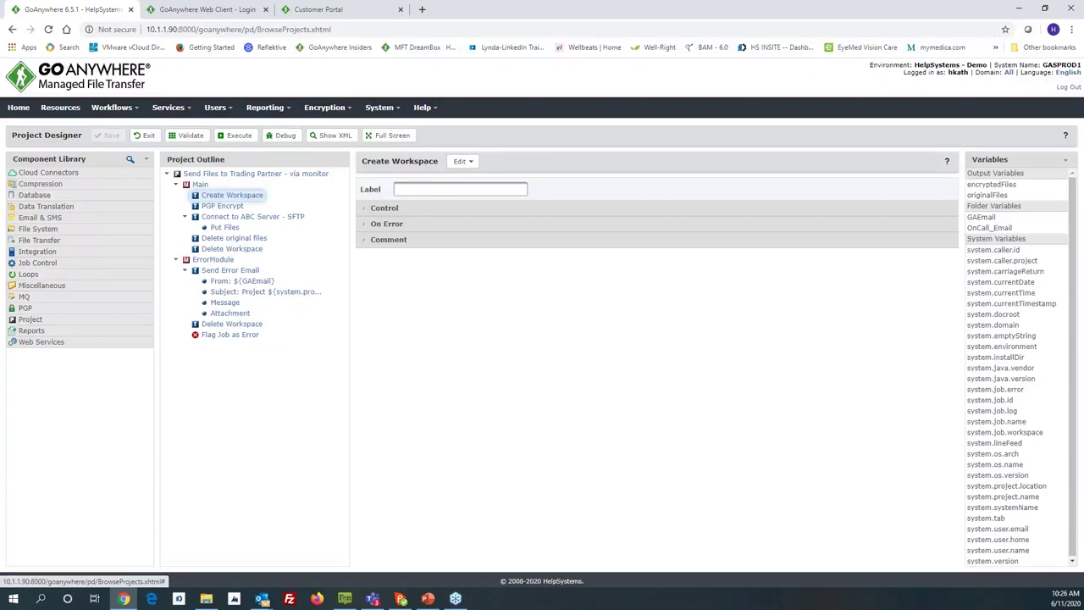
Step: Select PGP Encrypt, browse the File Transfer, SFTP and PGP categories, and open PGP Encrypt help
{"action": "left_click", "coordinate": [222, 206]}
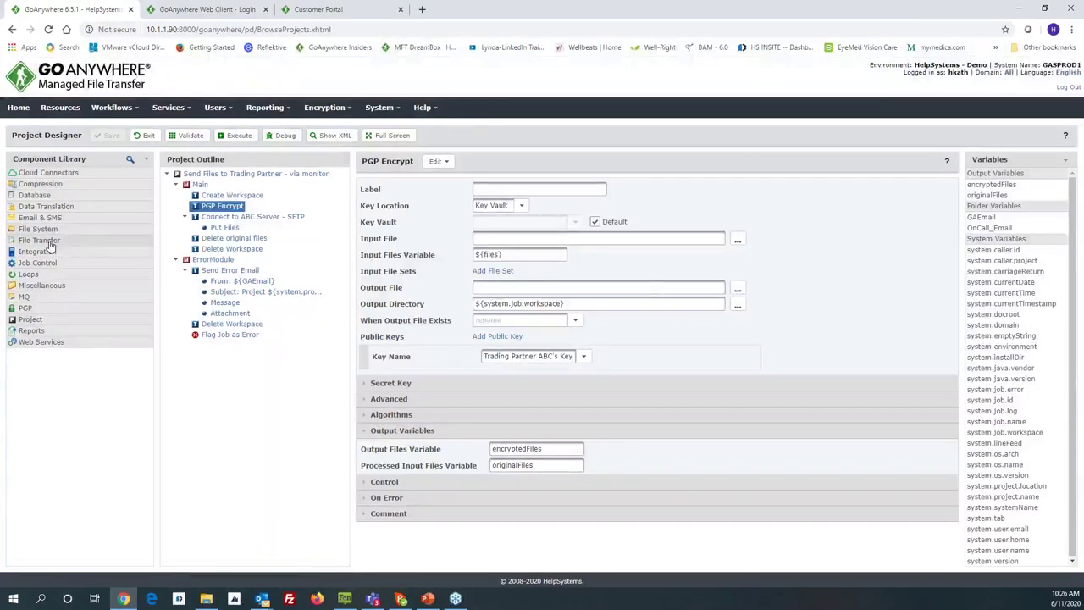
{"action": "left_click", "coordinate": [49, 242]}
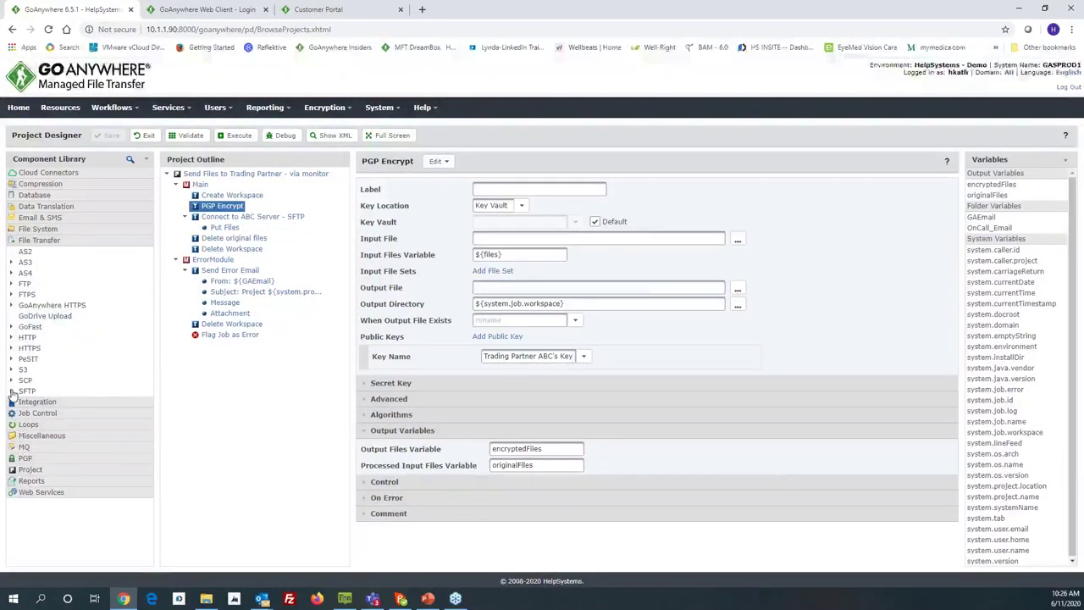
{"action": "left_click", "coordinate": [11, 391]}
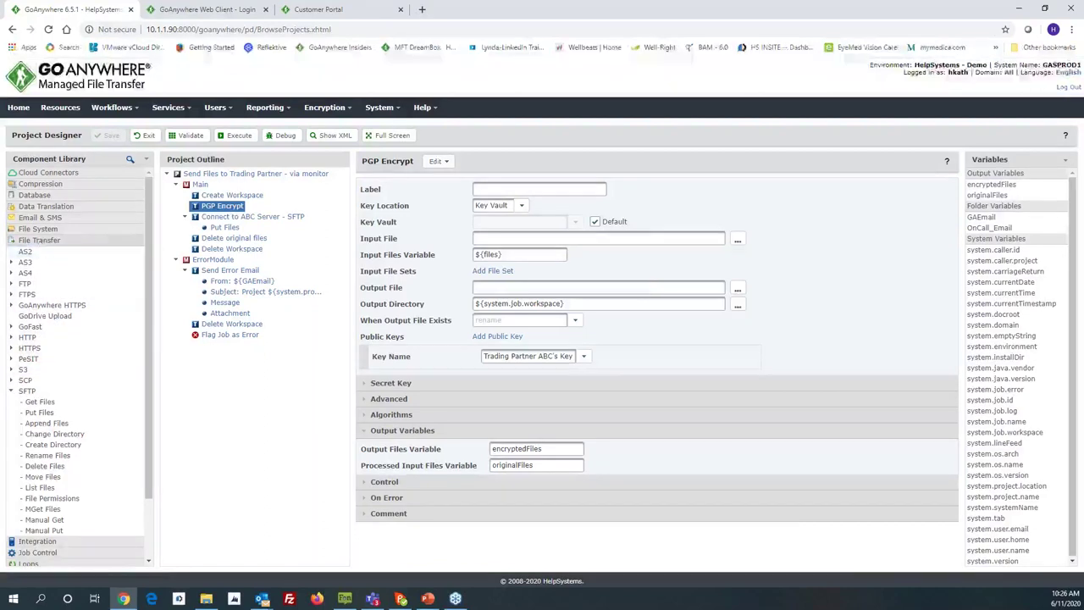
{"action": "left_click", "coordinate": [40, 242]}
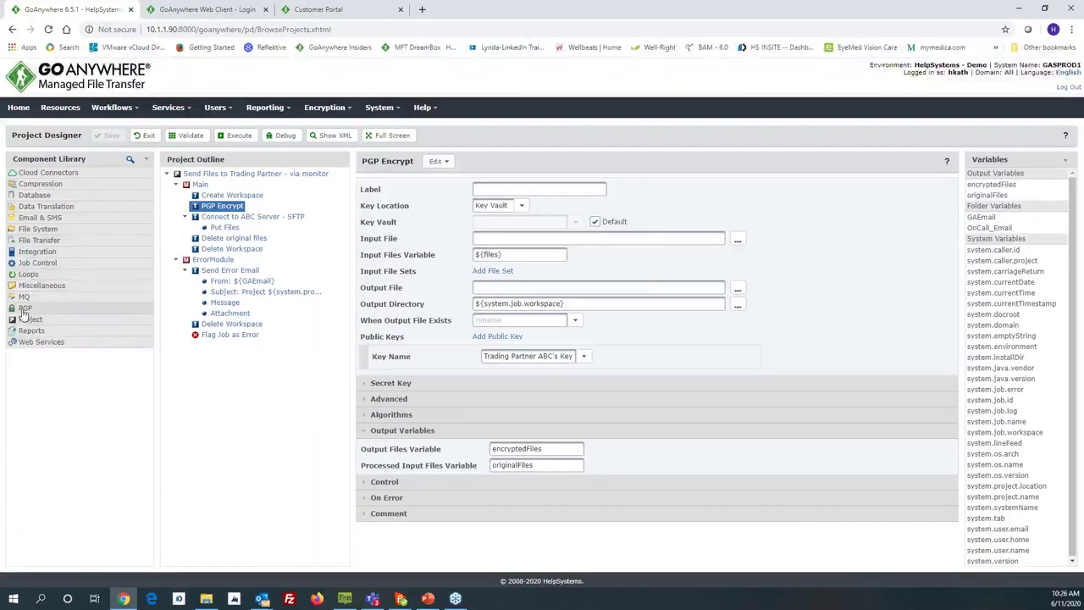
{"action": "left_click", "coordinate": [25, 309]}
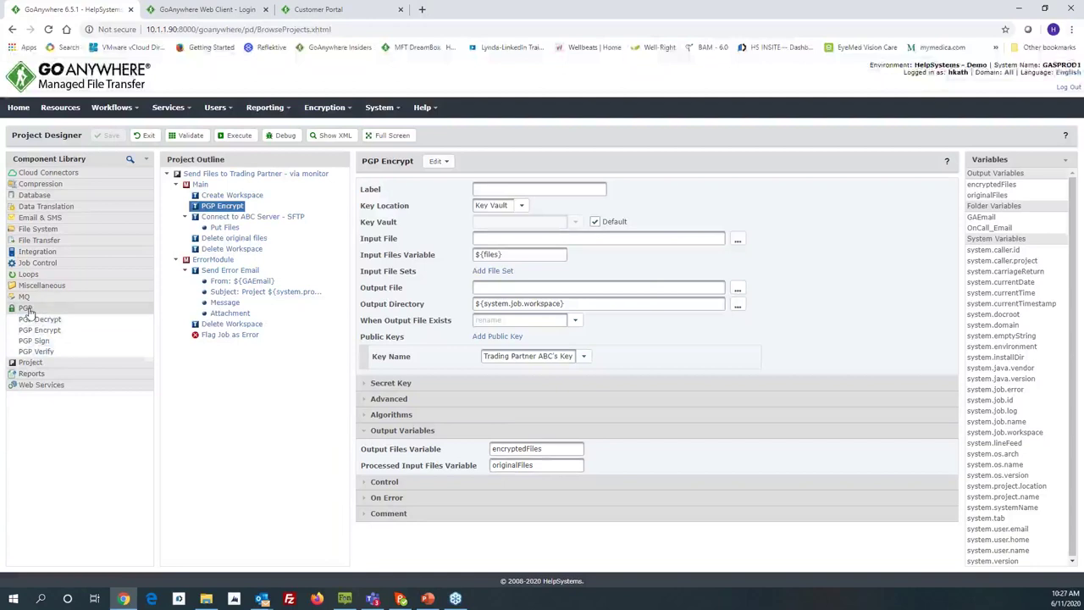
{"action": "left_click", "coordinate": [26, 309]}
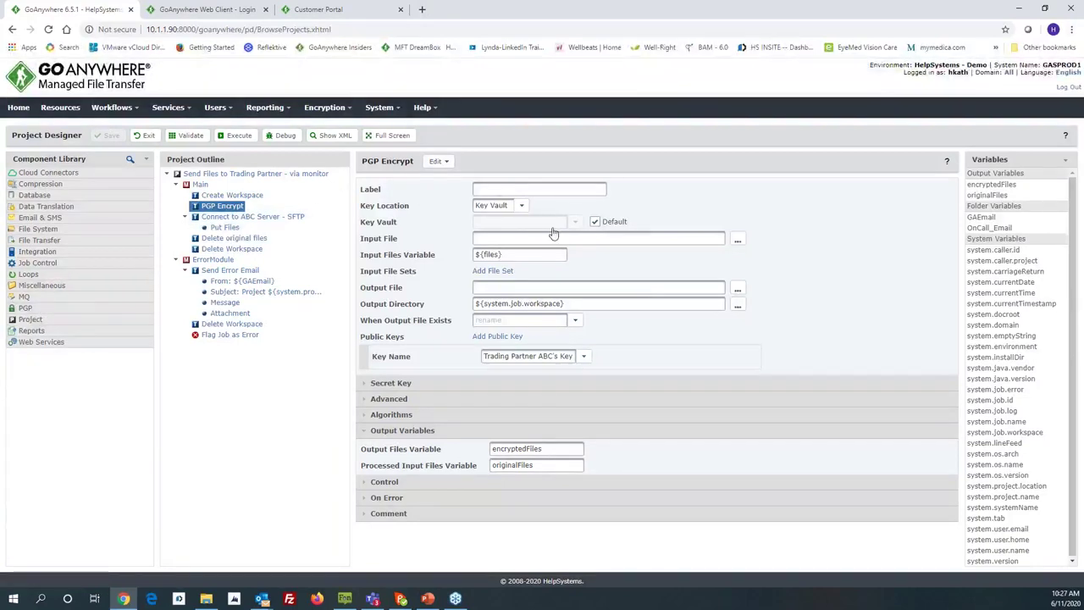
{"action": "left_click", "coordinate": [947, 164]}
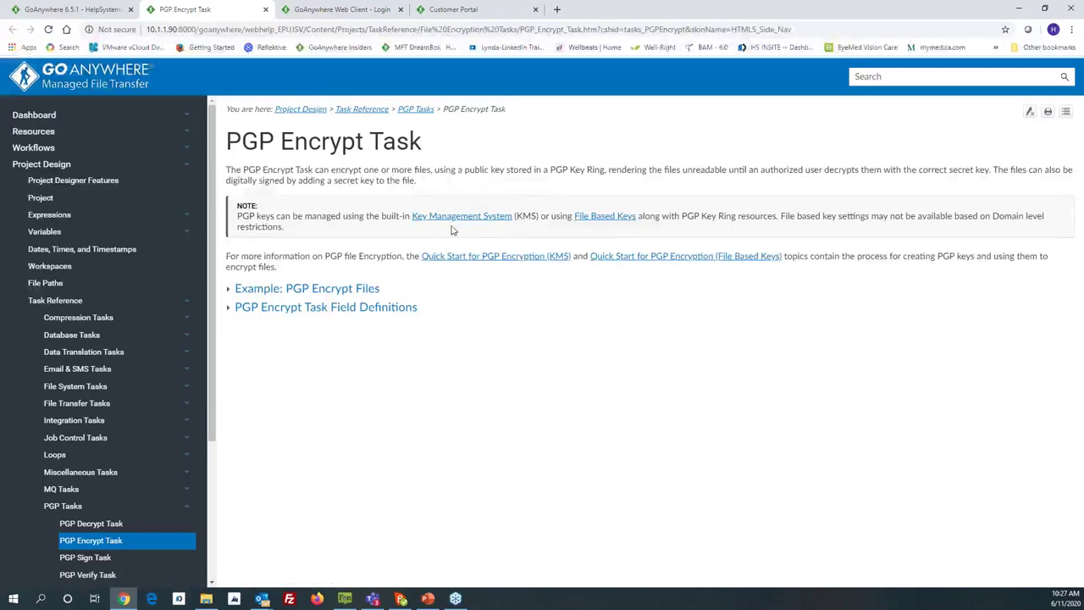
Step: Expand and skim 'Example: PGP Encrypt Files', then go back to the Project Designer tab
{"action": "left_click", "coordinate": [230, 291]}
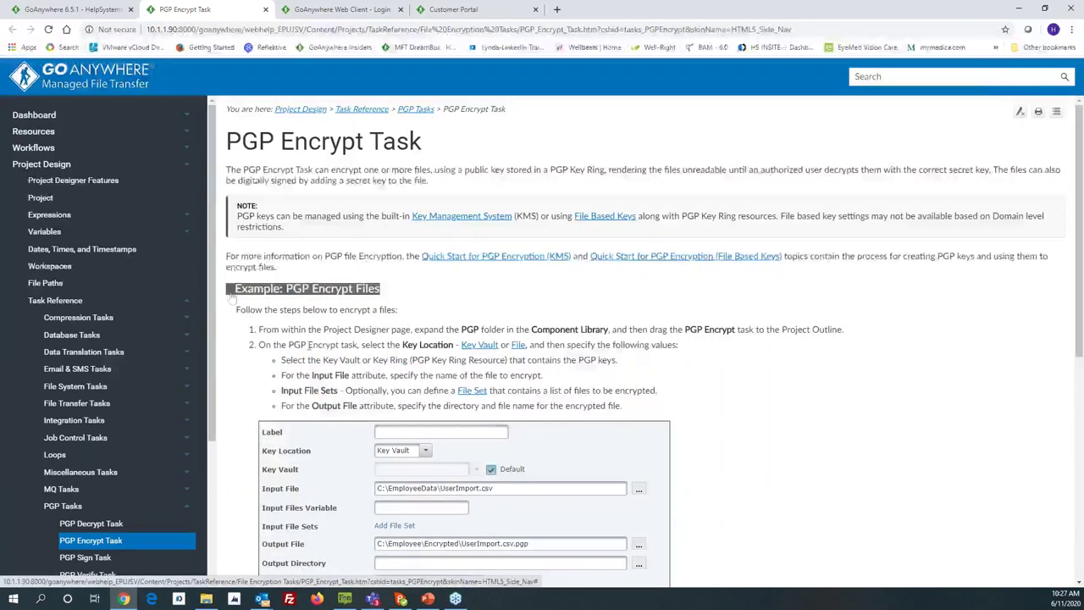
{"action": "scroll", "coordinate": [655, 343], "scroll_direction": "down", "scroll_amount": 2}
{"action": "scroll", "coordinate": [655, 342], "scroll_direction": "up", "scroll_amount": 2}
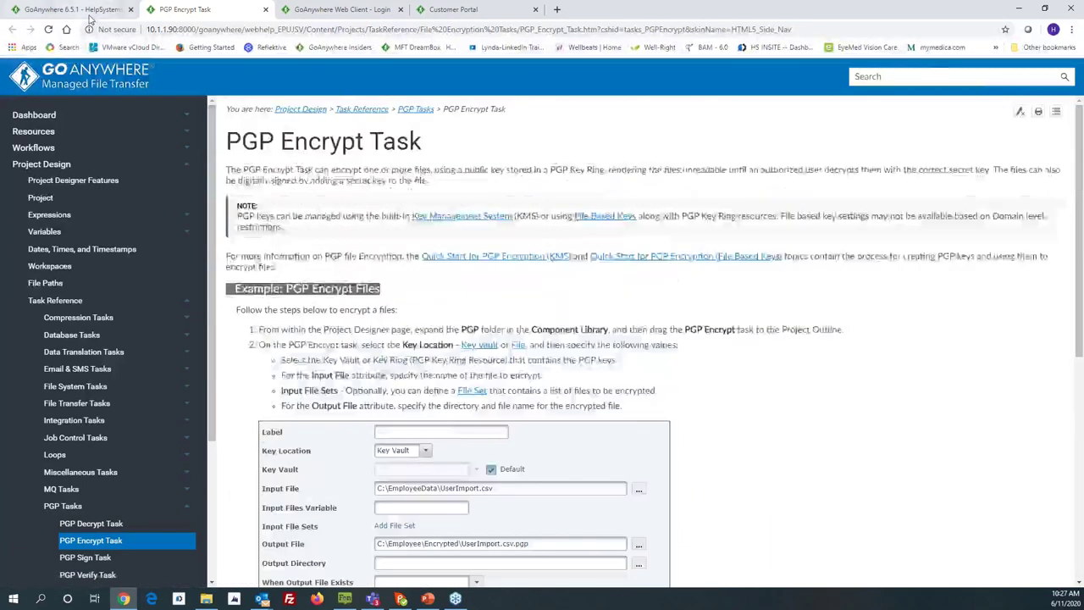
{"action": "left_click", "coordinate": [85, 9]}
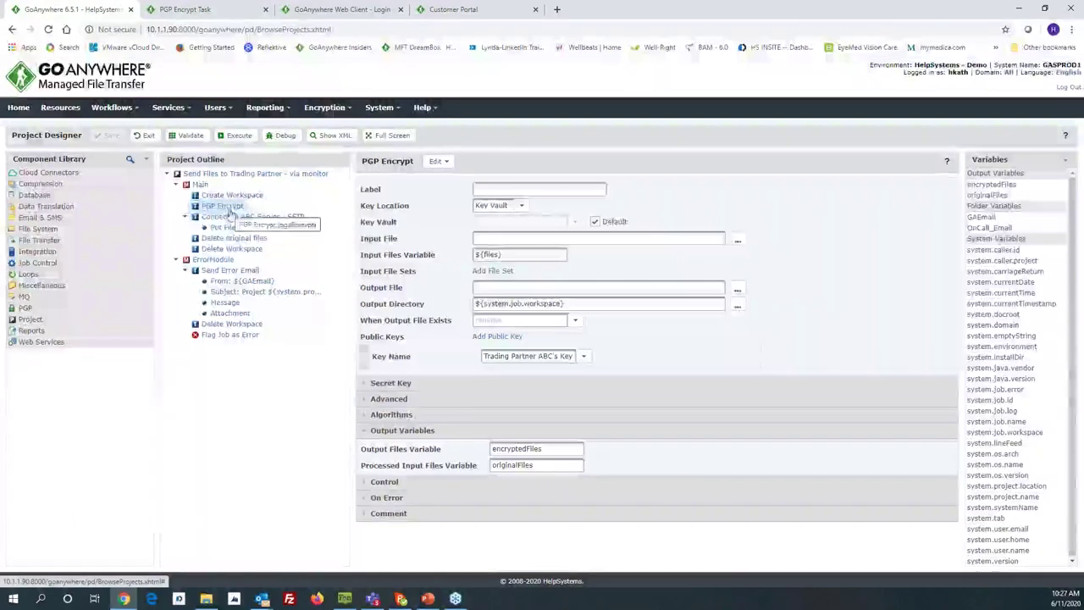
{"action": "left_click_drag", "start_coordinate": [507, 254], "coordinate": [480, 255]}
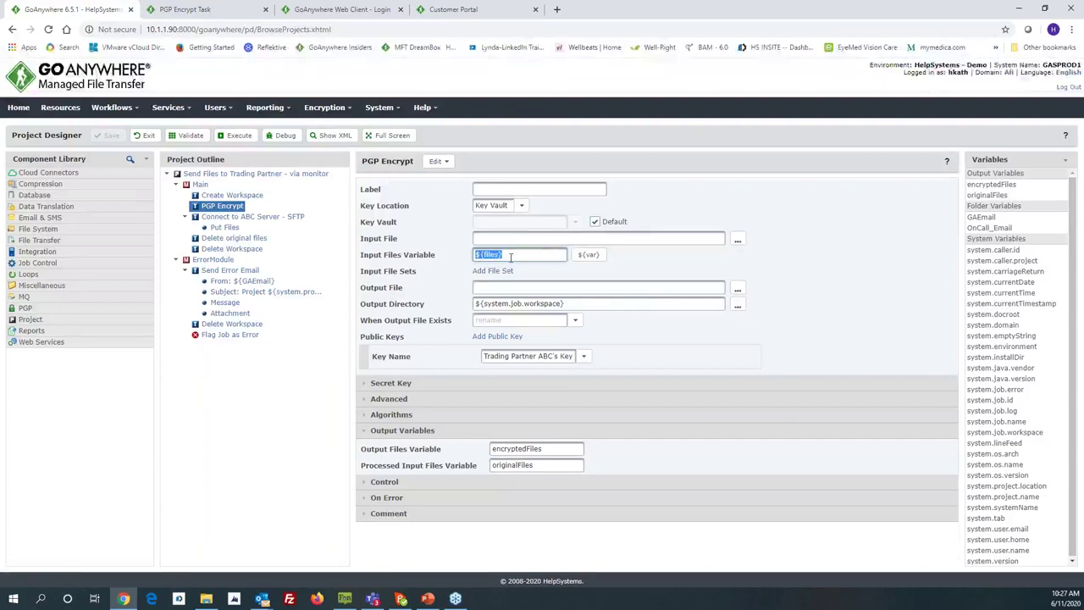
{"action": "left_click", "coordinate": [511, 258]}
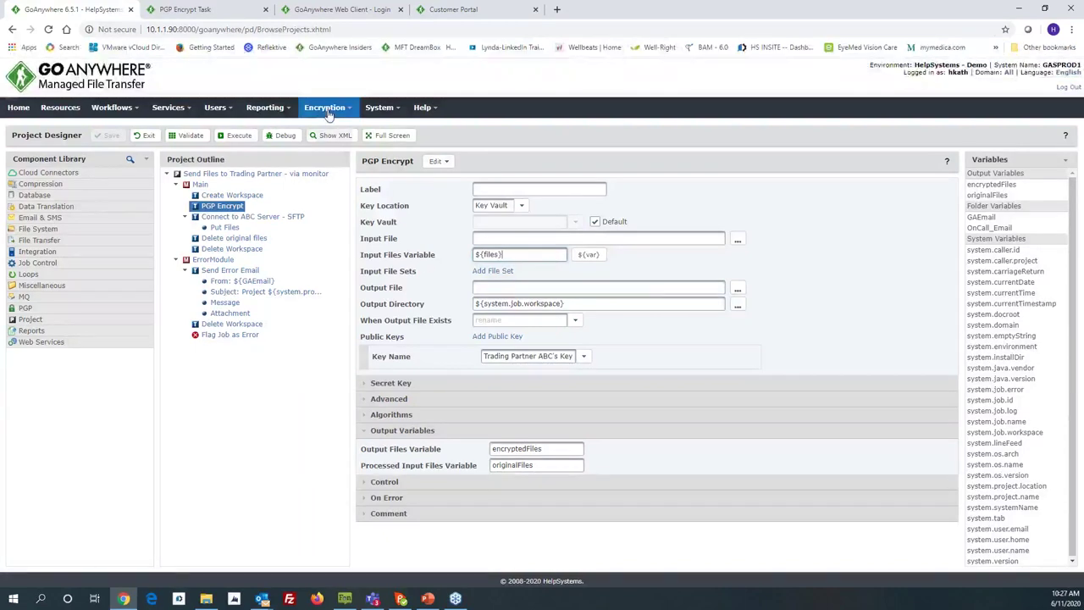
{"action": "mouse_move", "coordinate": [327, 107]}
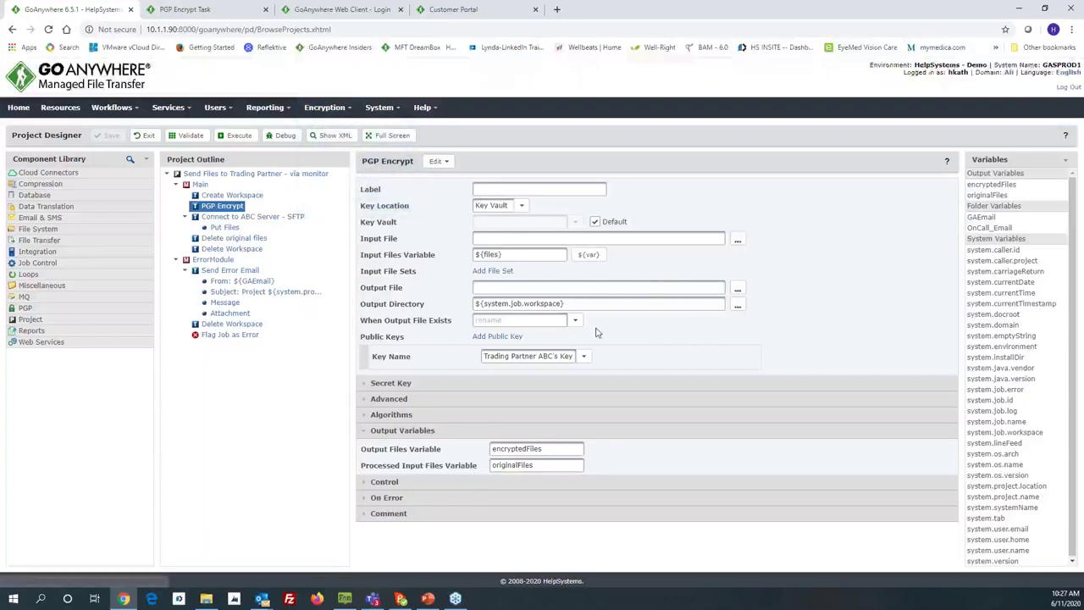
{"action": "left_click_drag", "start_coordinate": [566, 303], "coordinate": [481, 307]}
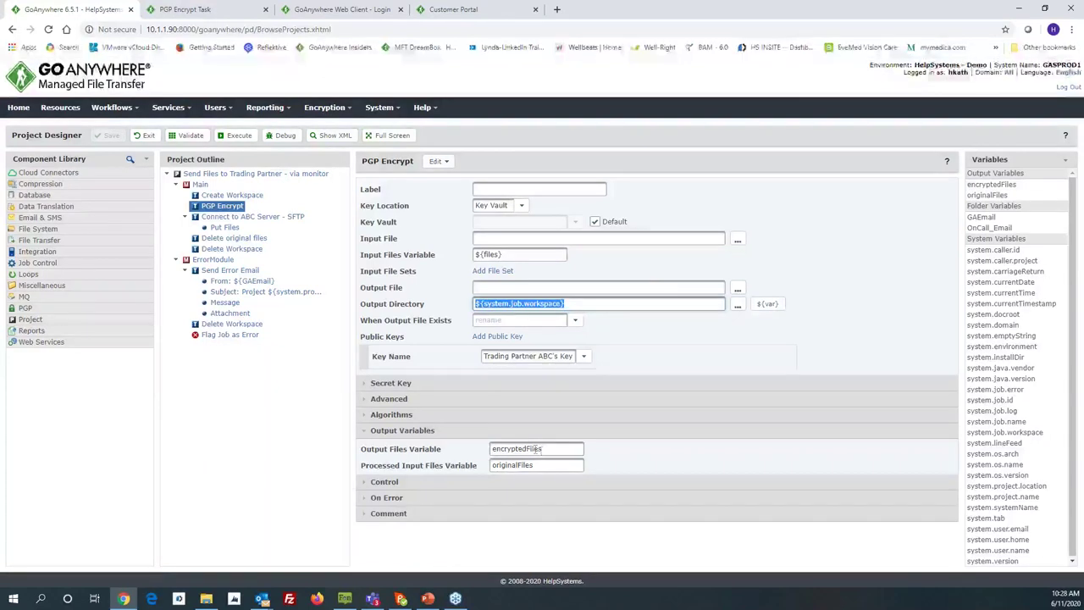
{"action": "left_click_drag", "start_coordinate": [546, 448], "coordinate": [491, 448]}
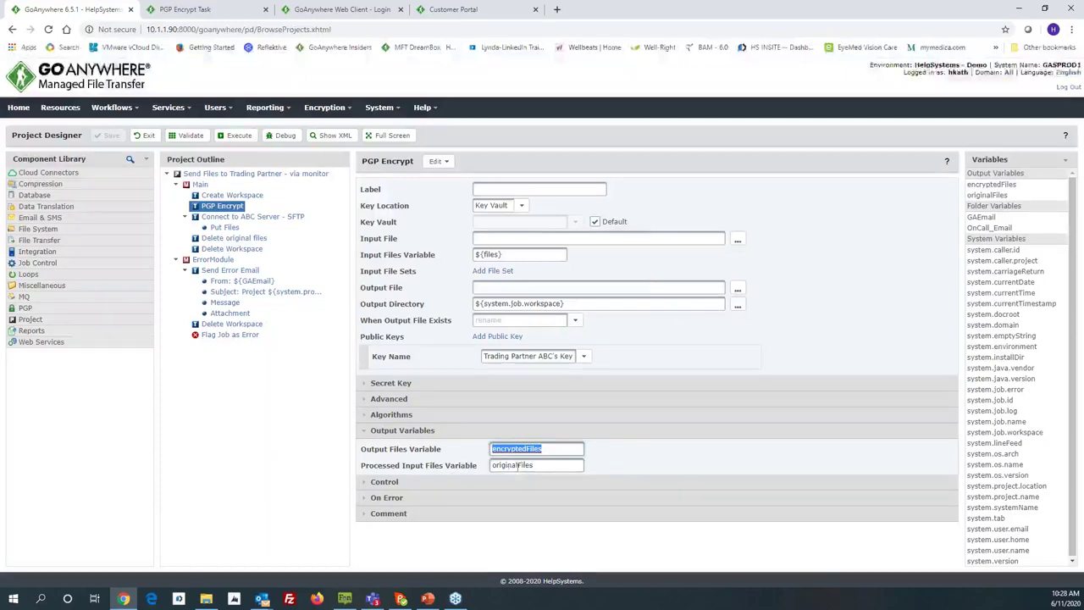
{"action": "left_click_drag", "start_coordinate": [536, 465], "coordinate": [526, 470]}
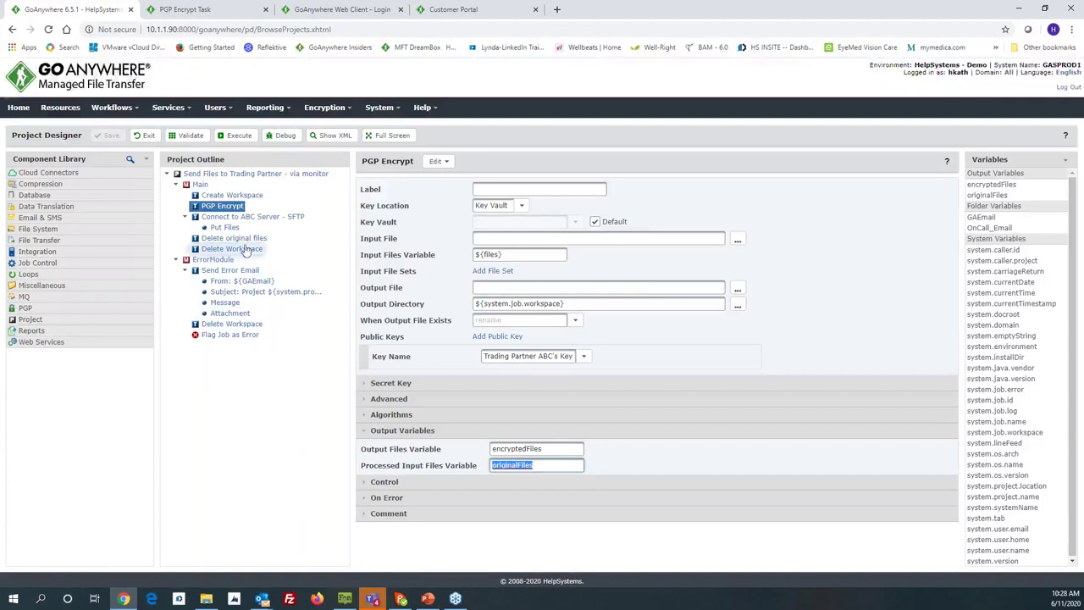
Step: Confirm the SFTP connection task uses the Customer ABC Demo server
{"action": "left_click", "coordinate": [242, 219]}
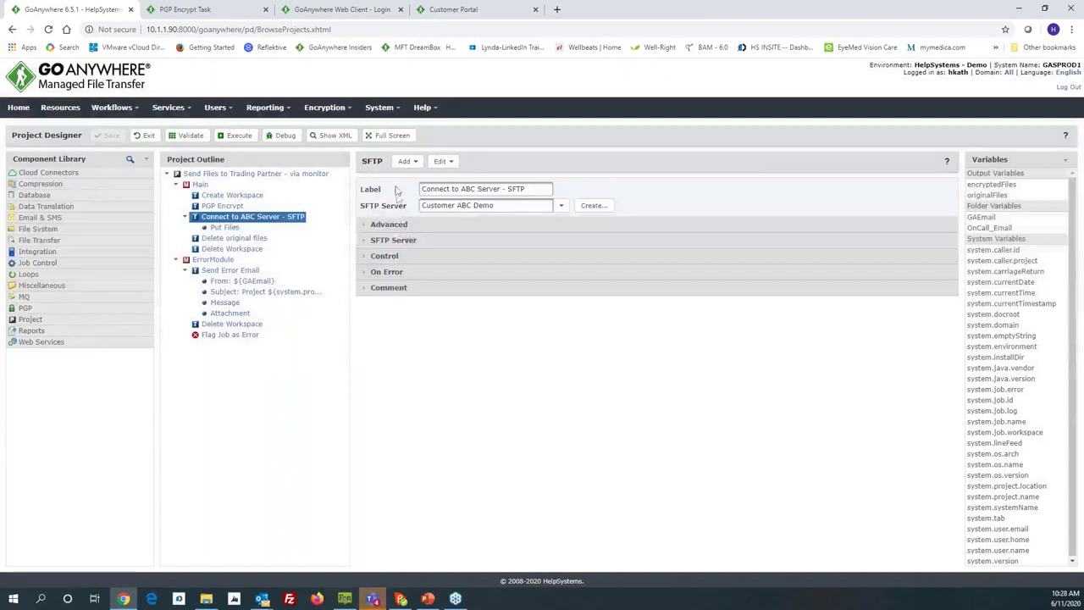
{"action": "left_click_drag", "start_coordinate": [534, 206], "coordinate": [421, 206]}
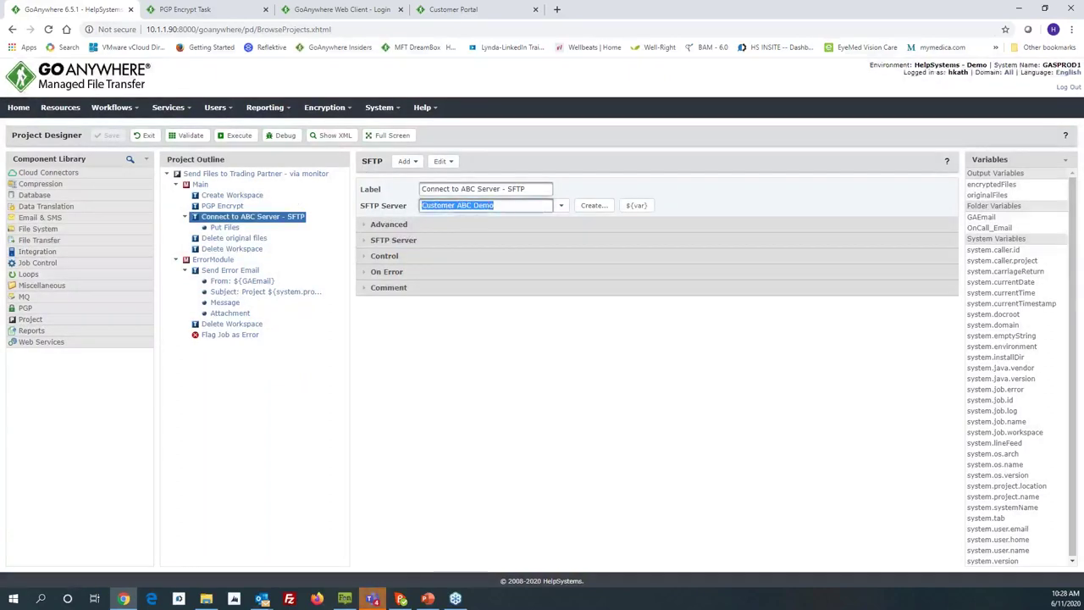
{"action": "left_click", "coordinate": [561, 205]}
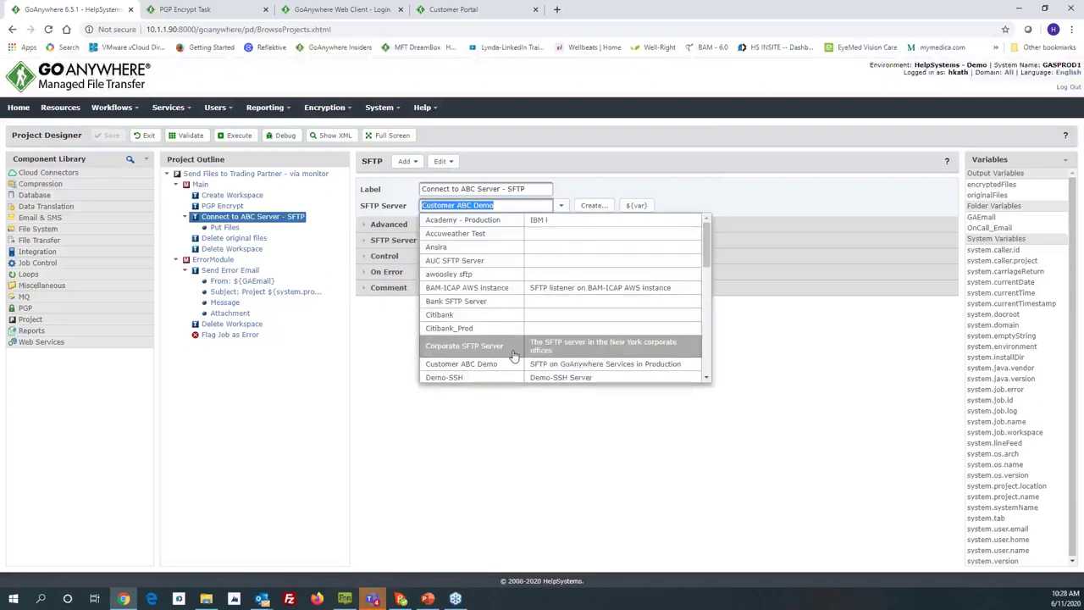
{"action": "left_click", "coordinate": [462, 373]}
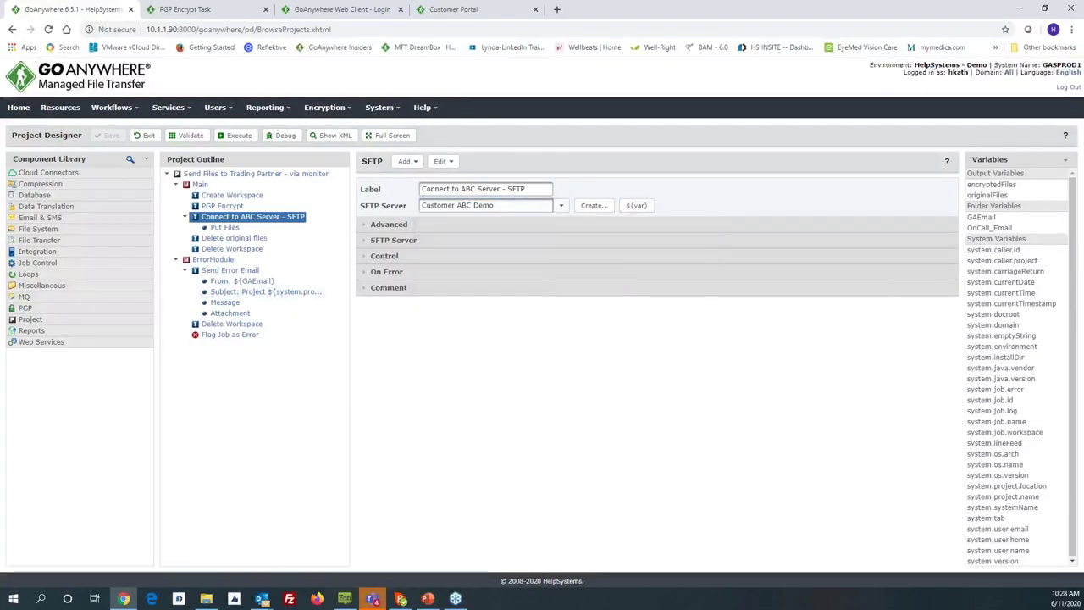
Step: Replace the Put Files Source Files Variable with encryptedFiles from the Variables panel
{"action": "left_click", "coordinate": [224, 227]}
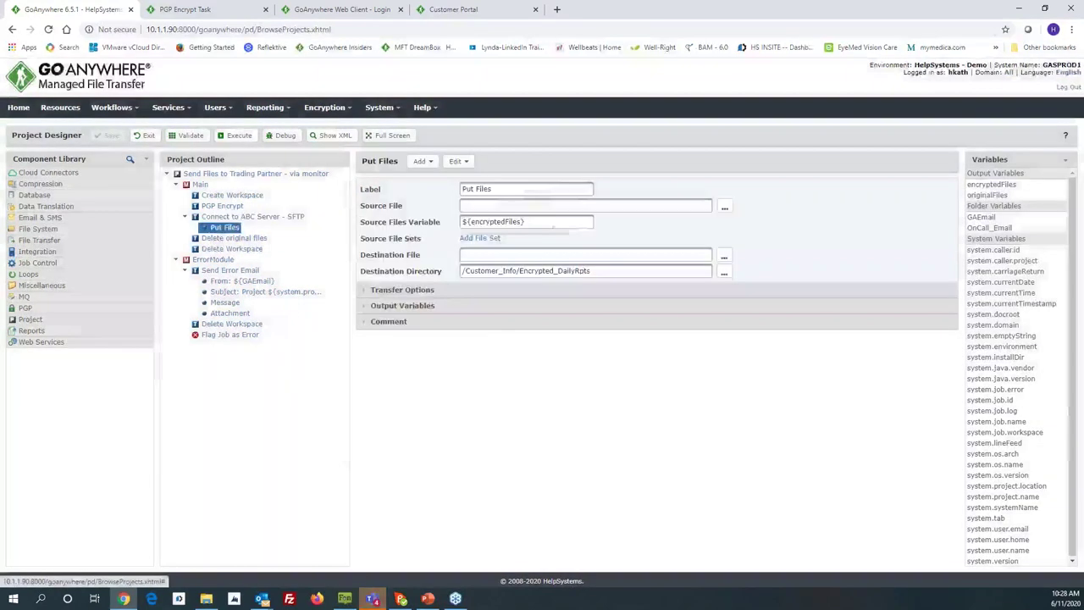
{"action": "left_click_drag", "start_coordinate": [527, 223], "coordinate": [446, 224]}
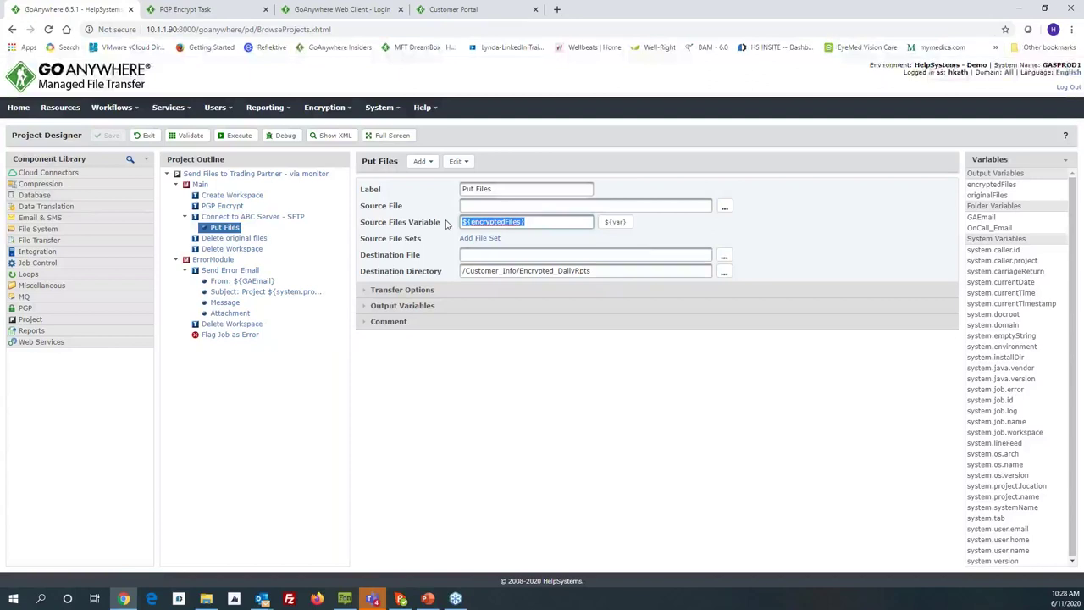
{"action": "left_click", "coordinate": [540, 227]}
{"action": "key", "text": "BackSpace"}
{"action": "key", "text": "BackSpace"}
{"action": "key", "text": "BackSpace"}
{"action": "key", "text": "BackSpace"}
{"action": "key", "text": "BackSpace"}
{"action": "key", "text": "BackSpace"}
{"action": "key", "text": "BackSpace"}
{"action": "key", "text": "BackSpace"}
{"action": "key", "text": "BackSpace"}
{"action": "key", "text": "BackSpace"}
{"action": "key", "text": "BackSpace"}
{"action": "key", "text": "BackSpace"}
{"action": "key", "text": "BackSpace"}
{"action": "key", "text": "BackSpace"}
{"action": "key", "text": "BackSpace"}
{"action": "key", "text": "BackSpace"}
{"action": "key", "text": "BackSpace"}
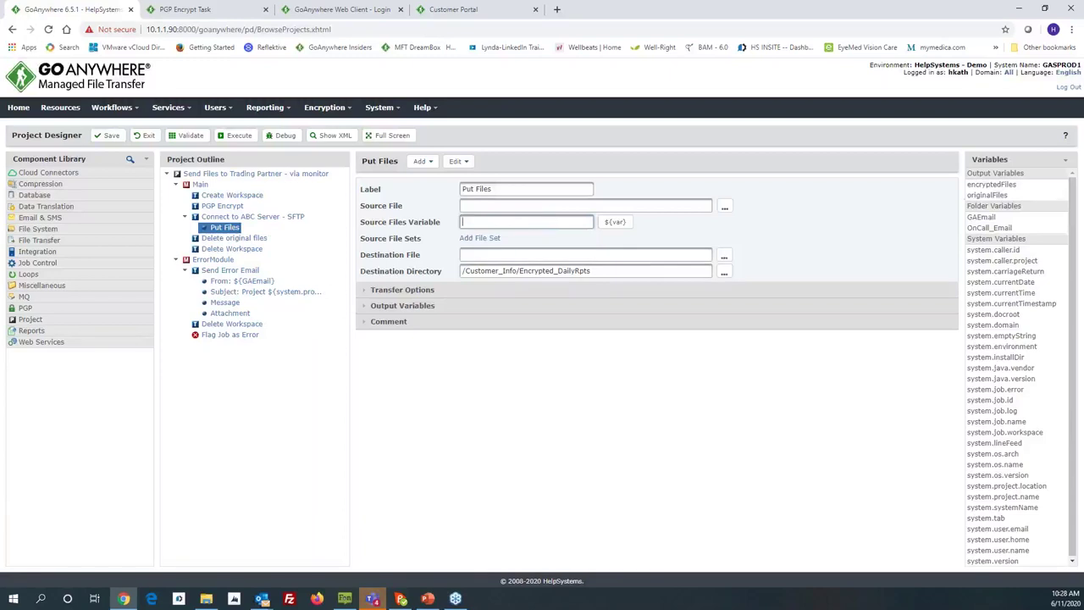
{"action": "left_click_drag", "start_coordinate": [987, 184], "coordinate": [536, 229]}
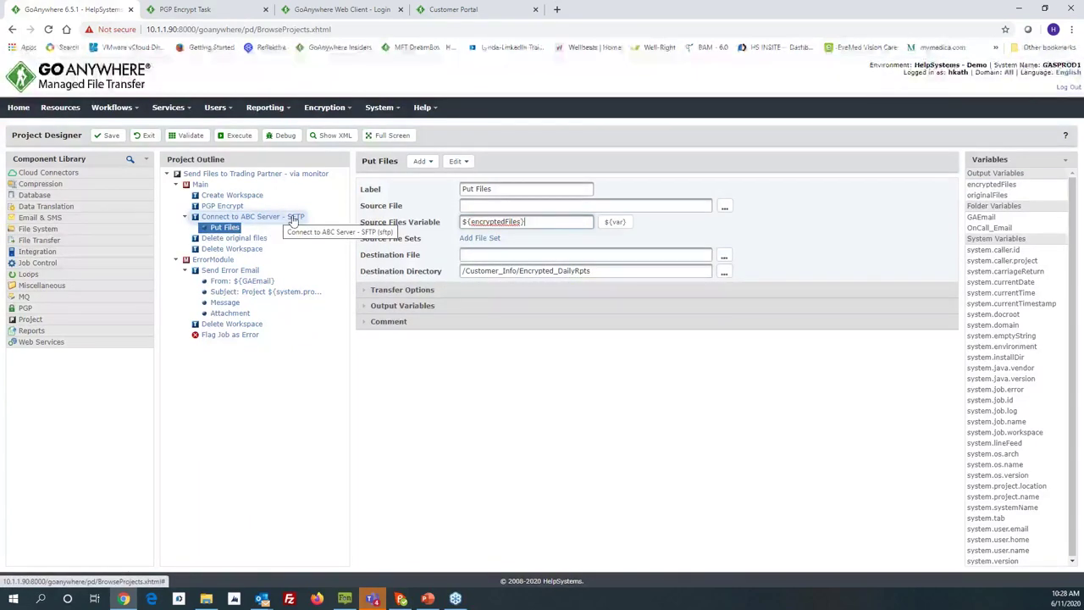
Step: Browse the Customer ABC Demo SFTP server for a destination directory, then cancel
{"action": "left_click", "coordinate": [724, 271]}
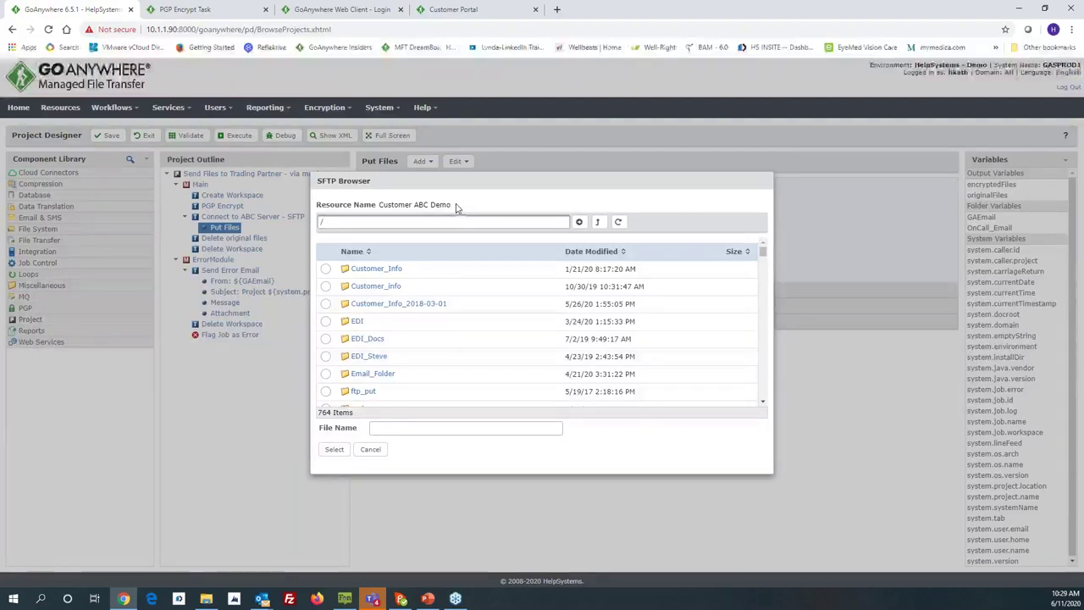
{"action": "left_click_drag", "start_coordinate": [451, 206], "coordinate": [404, 208]}
{"action": "left_click", "coordinate": [381, 213]}
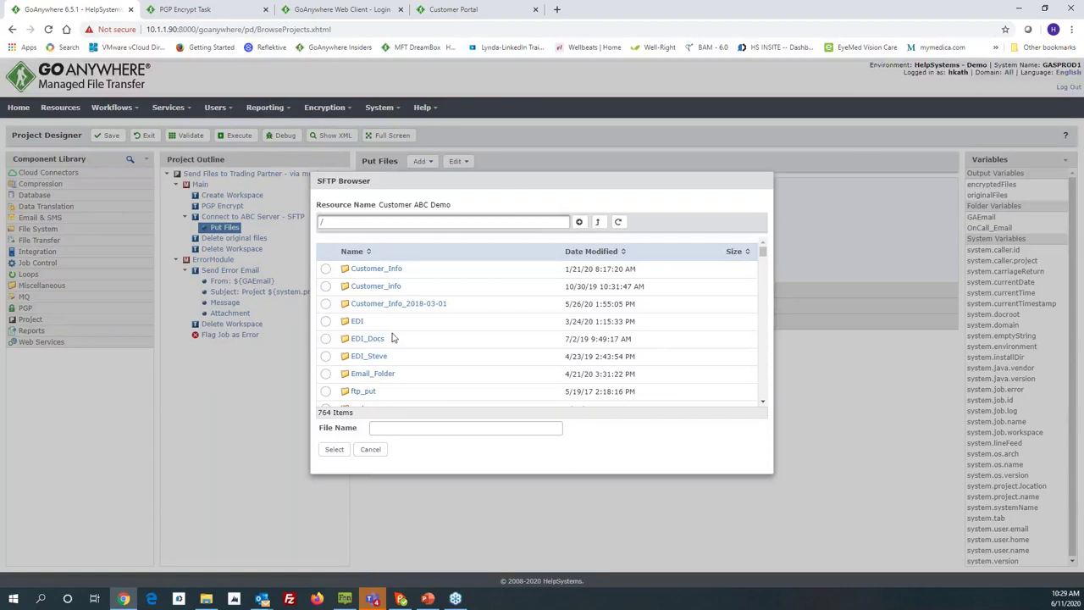
{"action": "left_click", "coordinate": [371, 450]}
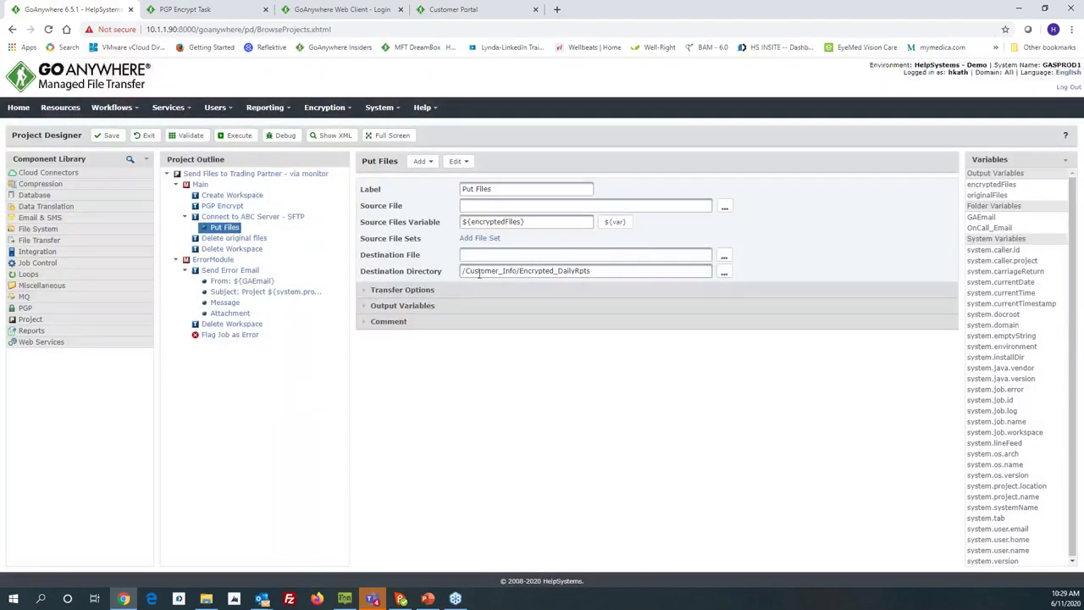
Step: Review the Delete original files task and keep Main's On Error calling ErrorModule
{"action": "left_click", "coordinate": [242, 238]}
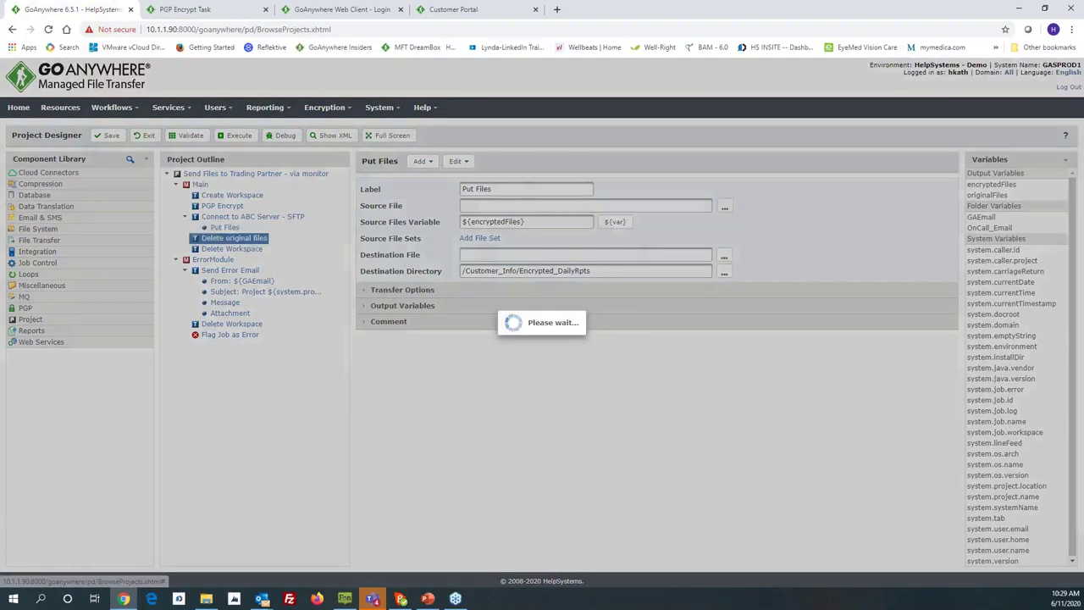
{"action": "left_click_drag", "start_coordinate": [519, 222], "coordinate": [484, 222]}
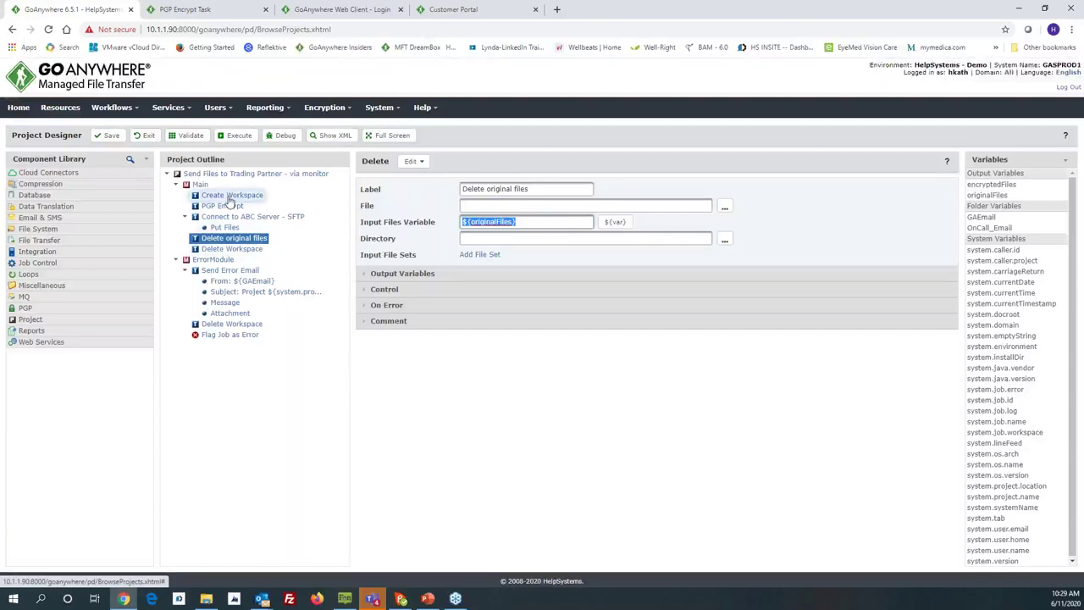
{"action": "left_click", "coordinate": [201, 185]}
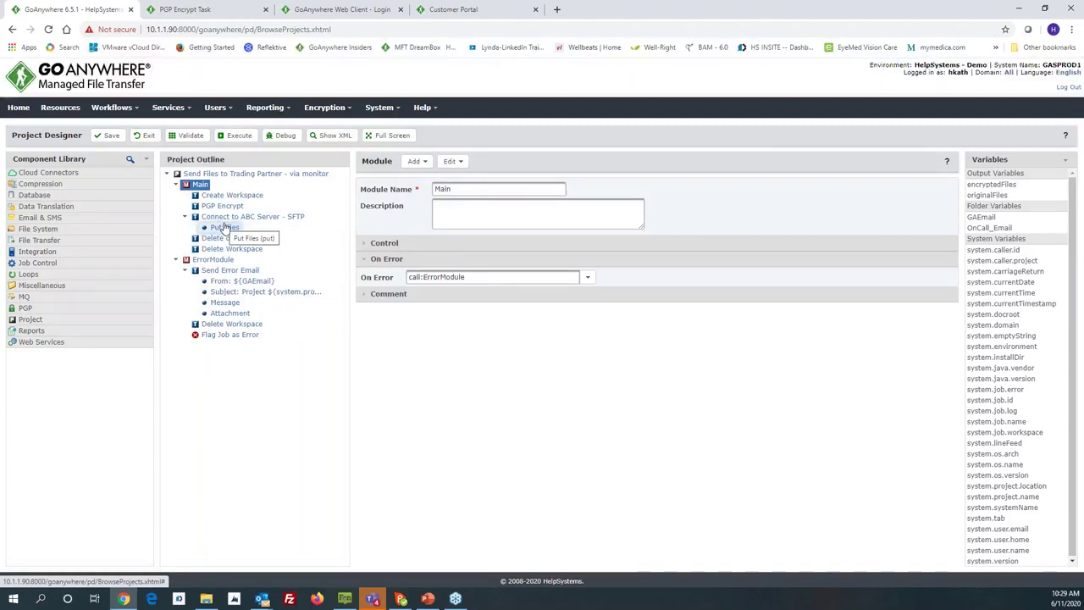
{"action": "left_click", "coordinate": [589, 277]}
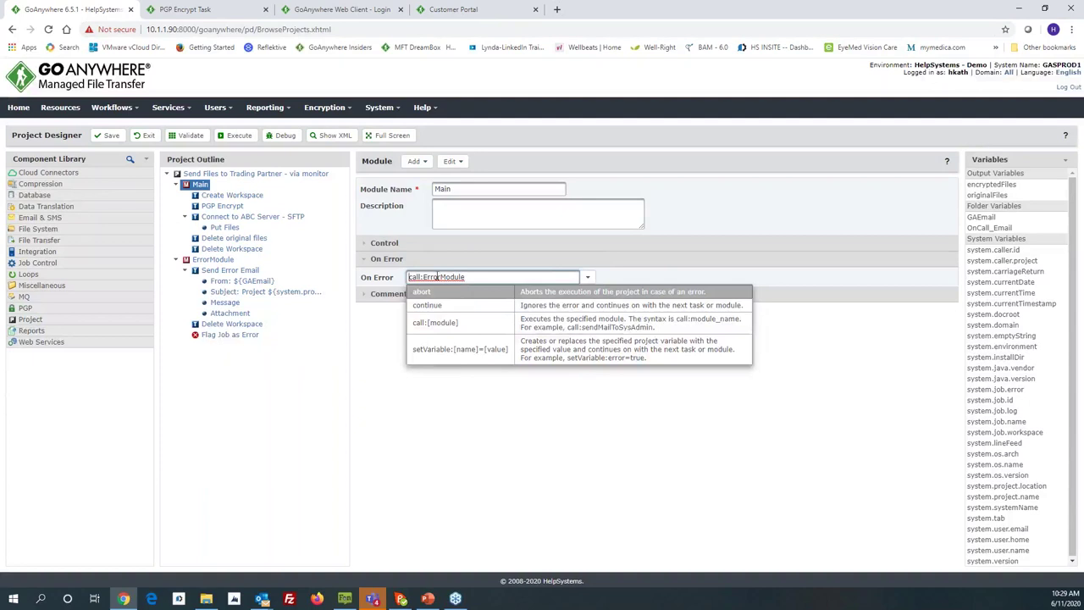
{"action": "left_click", "coordinate": [453, 387]}
Step: Check the error email goes to ${OnCall_Email} with ${system.job.log} attached, then save the project
{"action": "left_click", "coordinate": [220, 269]}
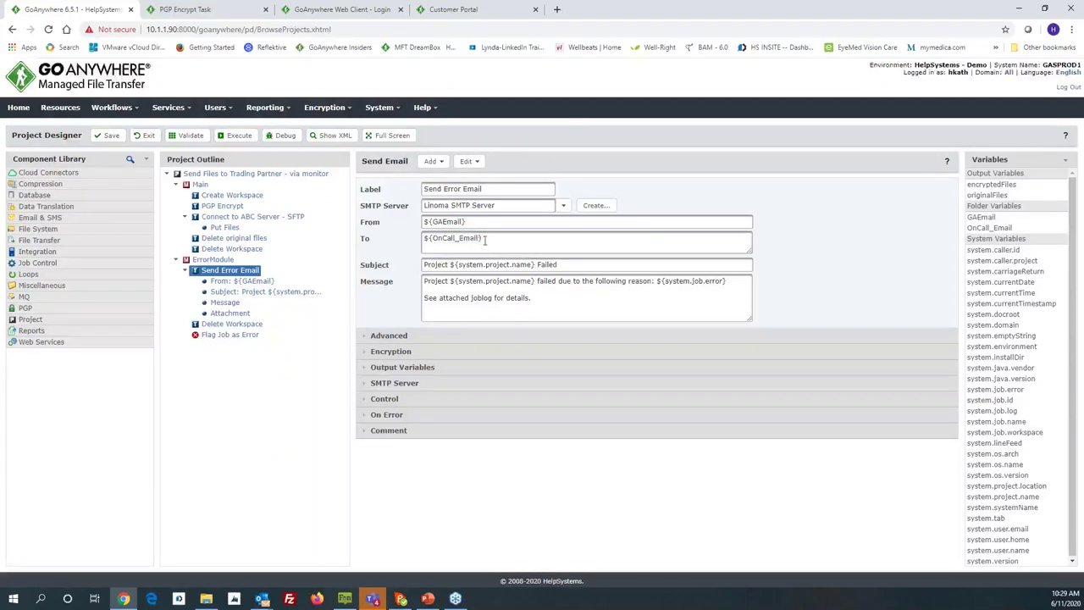
{"action": "left_click_drag", "start_coordinate": [479, 241], "coordinate": [420, 238]}
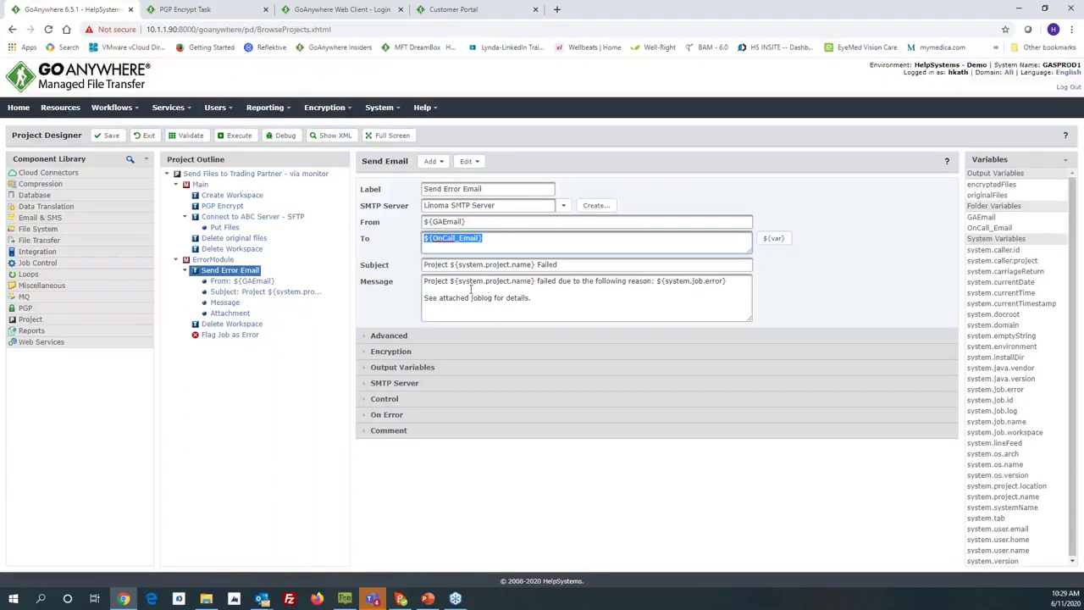
{"action": "left_click", "coordinate": [231, 313]}
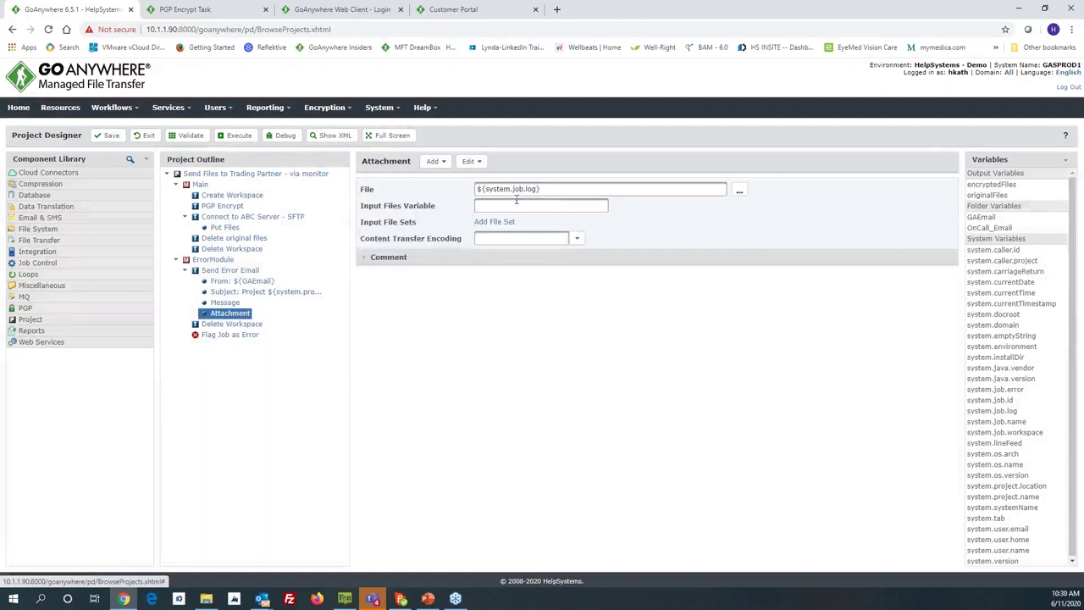
{"action": "left_click_drag", "start_coordinate": [540, 190], "coordinate": [480, 207]}
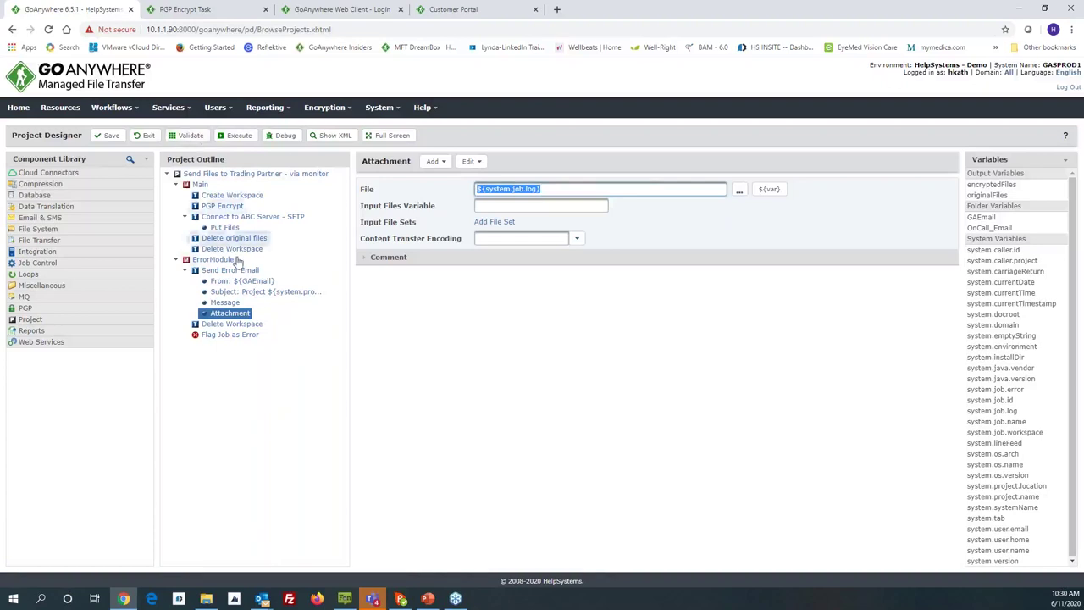
{"action": "left_click", "coordinate": [192, 136]}
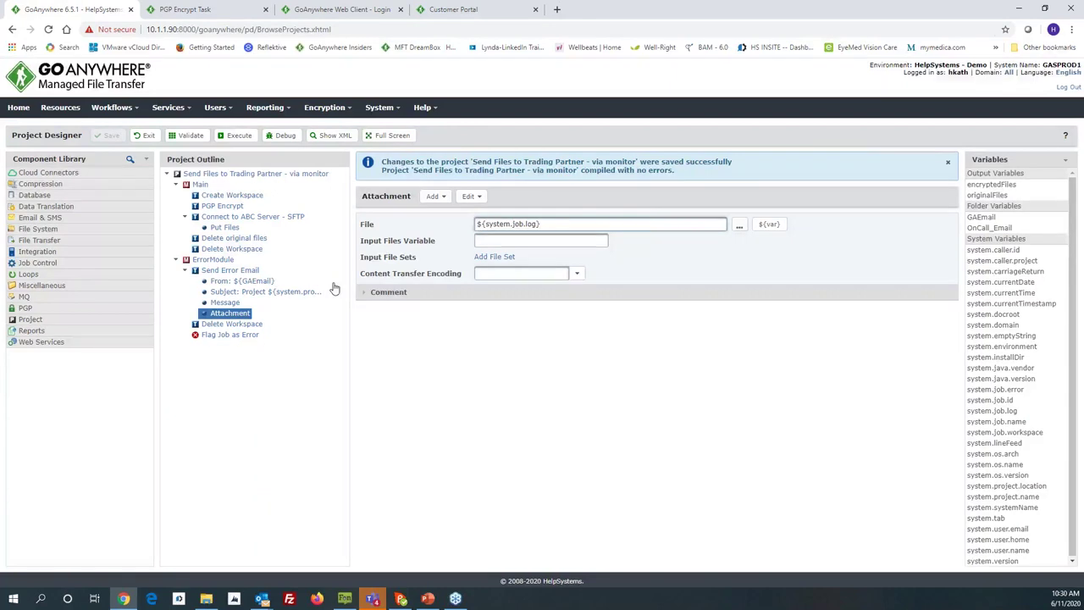
Step: Open the Completed Jobs audit log for the last 7 days, after briefly visiting File Manager
{"action": "left_click", "coordinate": [379, 107]}
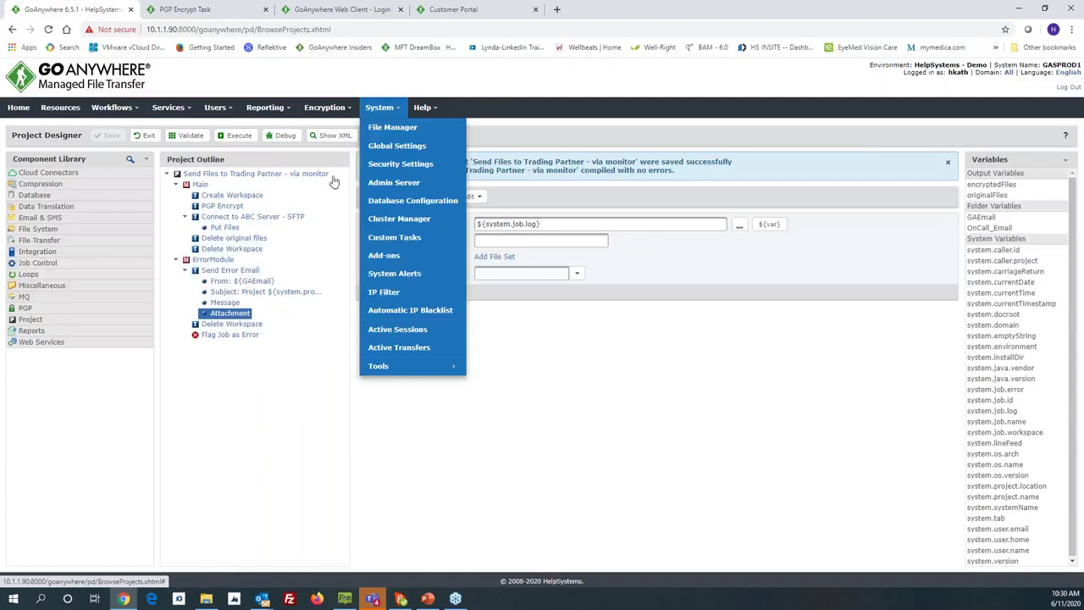
{"action": "left_click", "coordinate": [378, 134]}
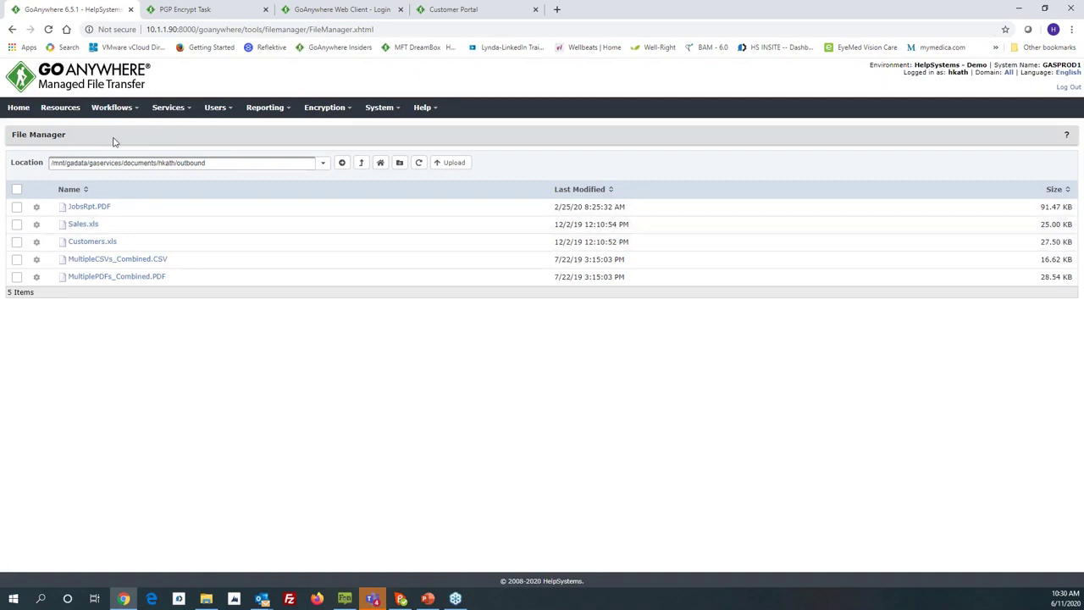
{"action": "mouse_move", "coordinate": [254, 108]}
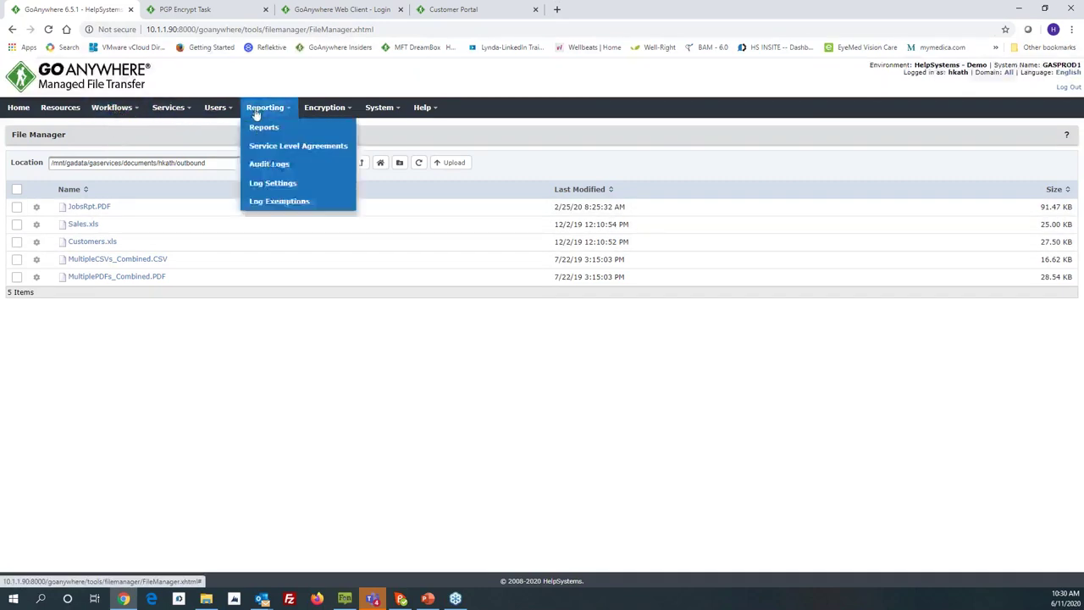
{"action": "left_click", "coordinate": [261, 165]}
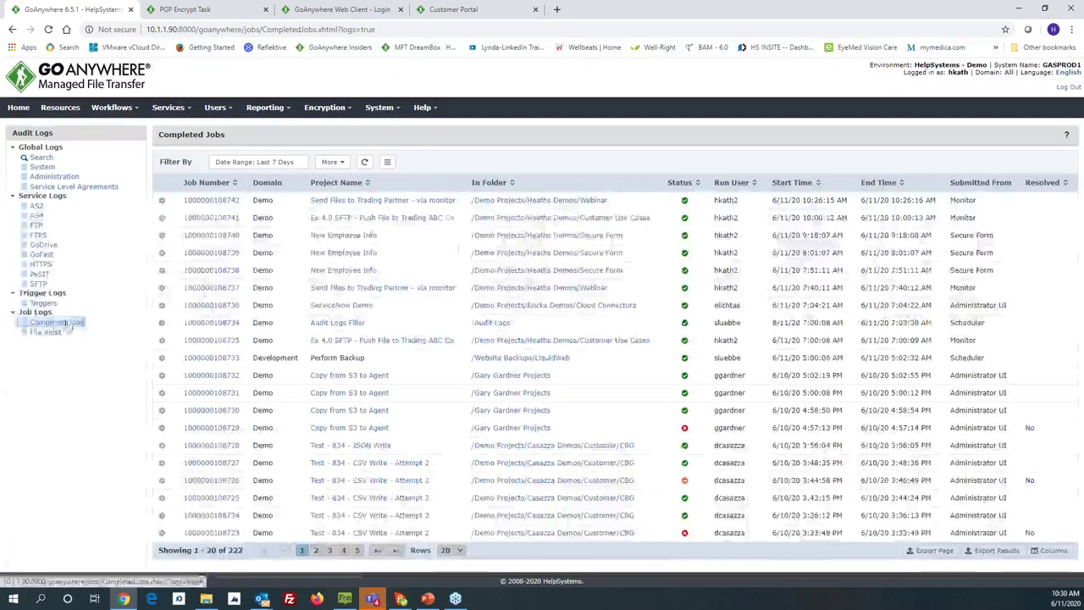
{"action": "left_click", "coordinate": [345, 168]}
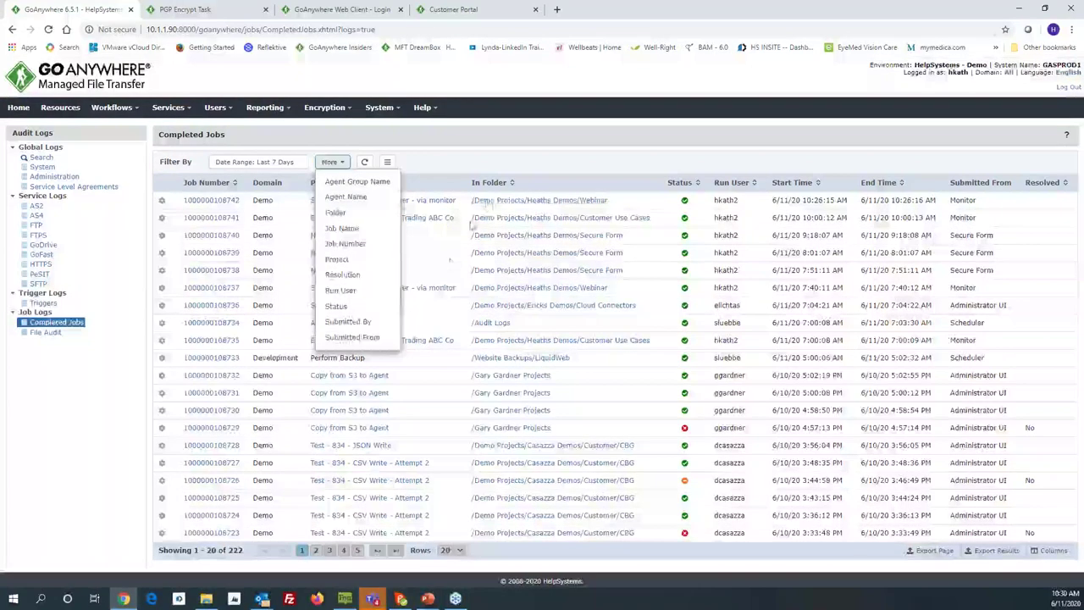
{"action": "left_click", "coordinate": [517, 161]}
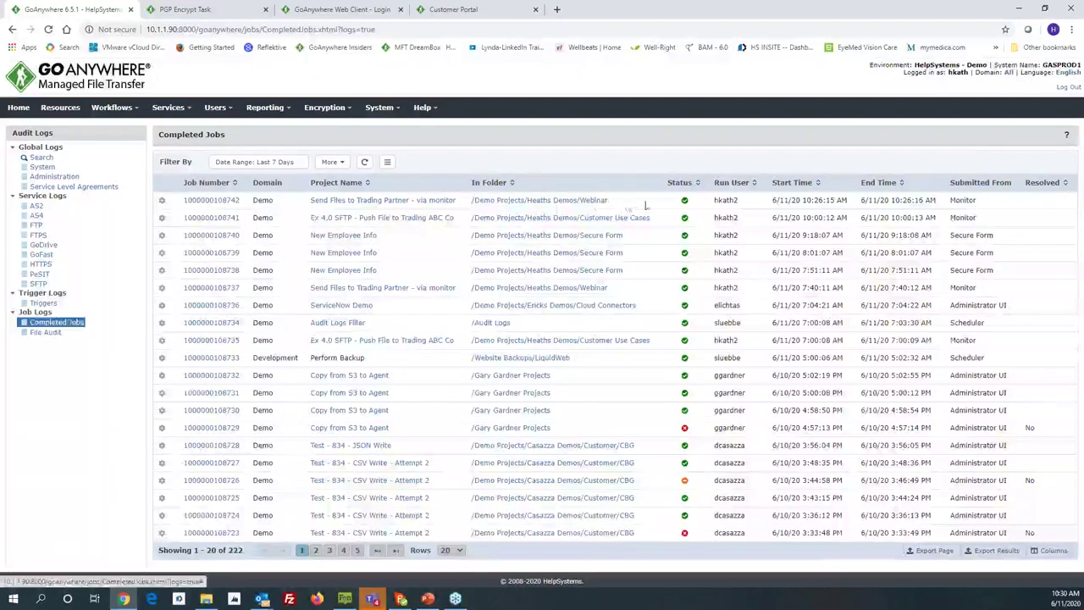
{"action": "left_click_drag", "start_coordinate": [952, 200], "coordinate": [976, 201]}
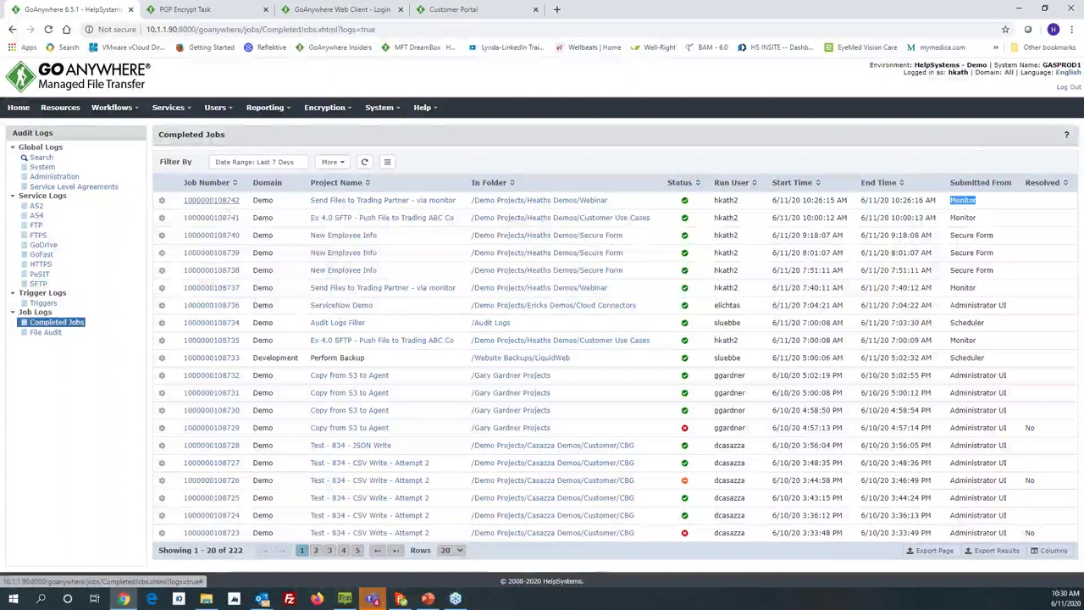
{"action": "left_click", "coordinate": [227, 203]}
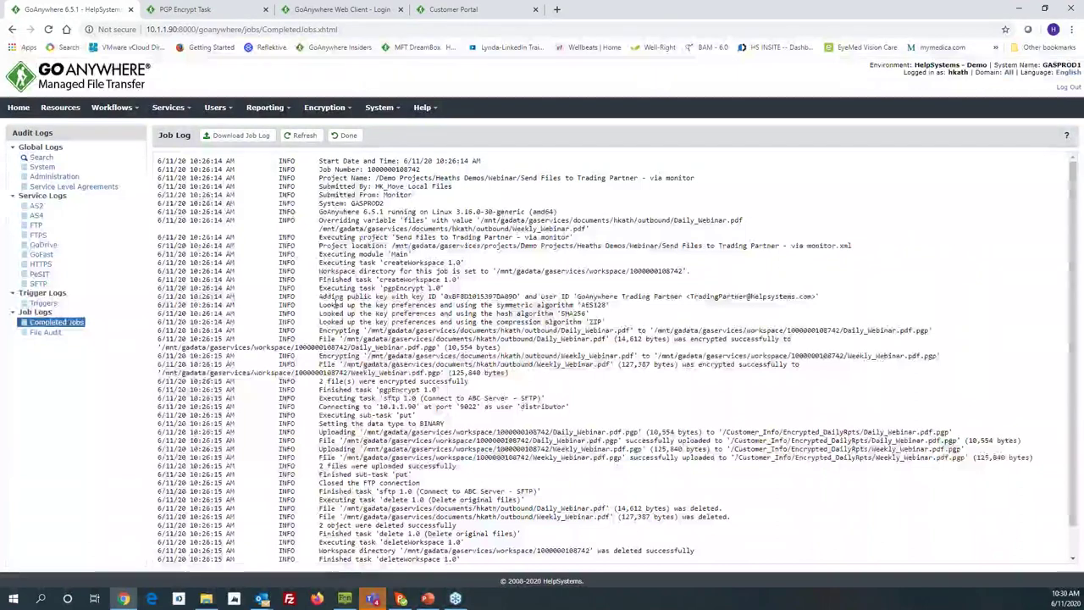
{"action": "scroll", "coordinate": [339, 301], "scroll_direction": "down", "scroll_amount": 2}
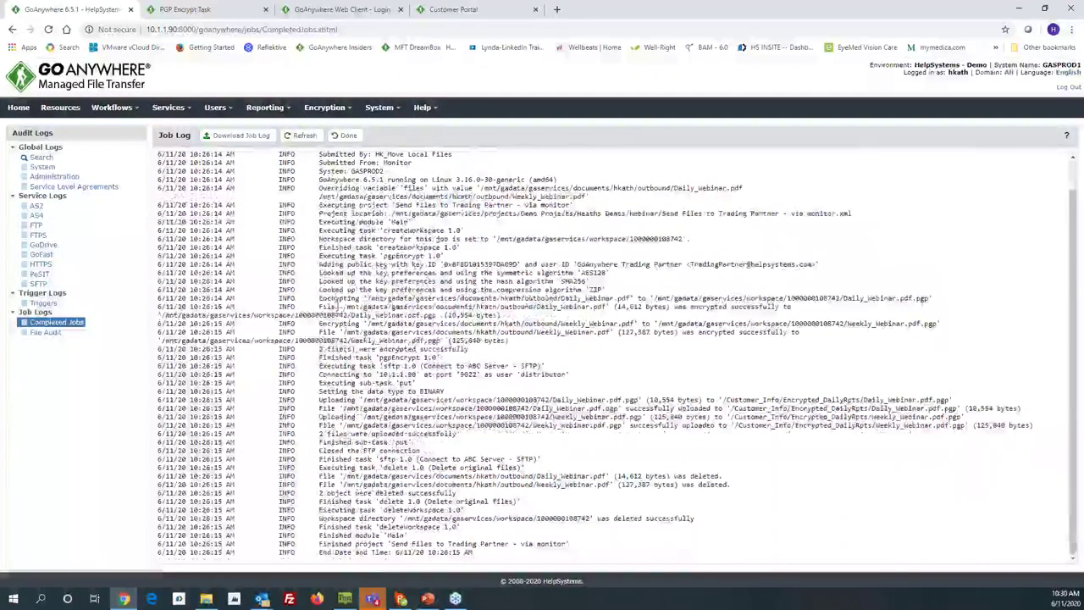
{"action": "left_click_drag", "start_coordinate": [320, 349], "coordinate": [468, 349]}
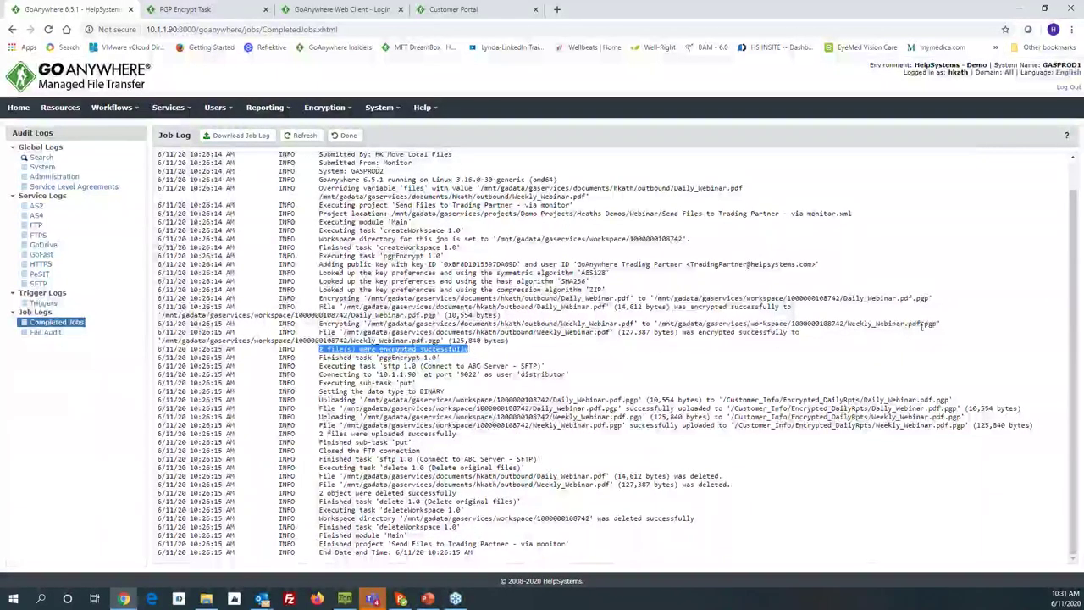
{"action": "left_click_drag", "start_coordinate": [938, 325], "coordinate": [908, 325]}
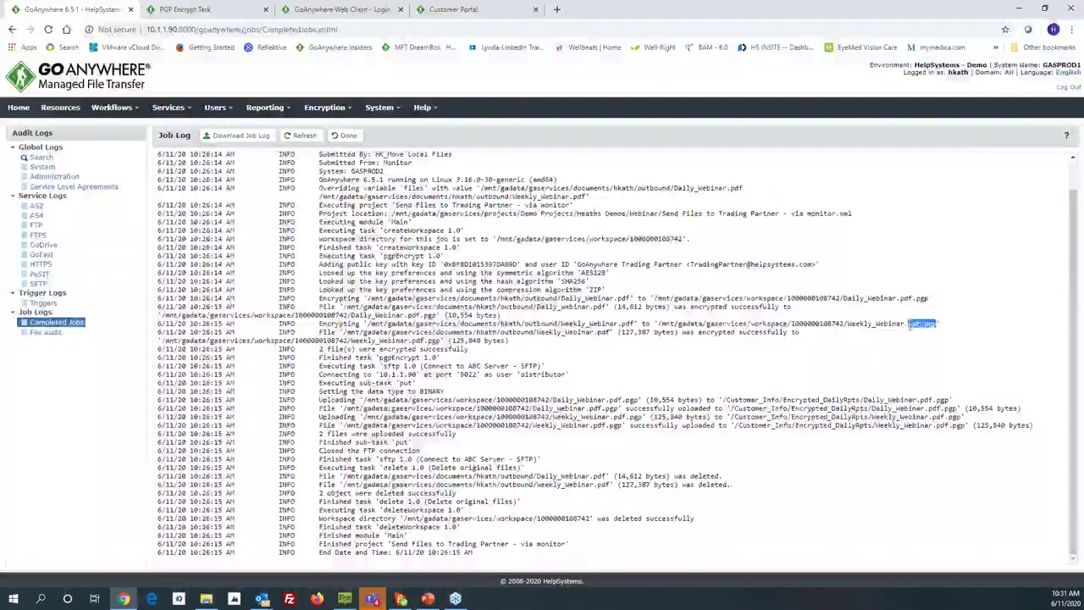
{"action": "triple_click", "coordinate": [921, 302]}
{"action": "left_click", "coordinate": [410, 360]}
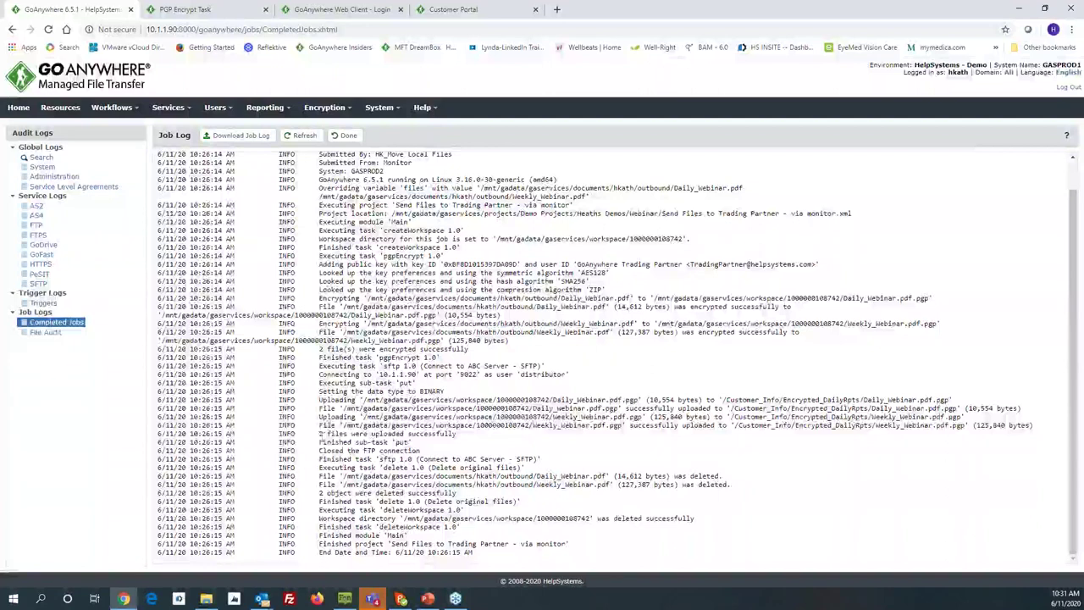
{"action": "left_click_drag", "start_coordinate": [322, 437], "coordinate": [455, 434]}
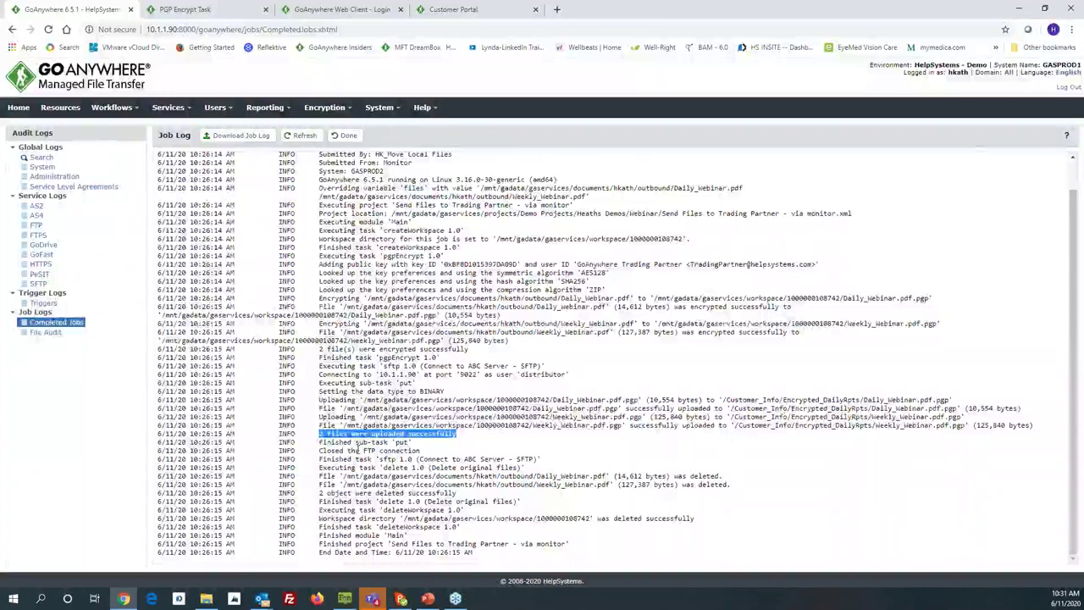
{"action": "left_click_drag", "start_coordinate": [321, 495], "coordinate": [442, 500]}
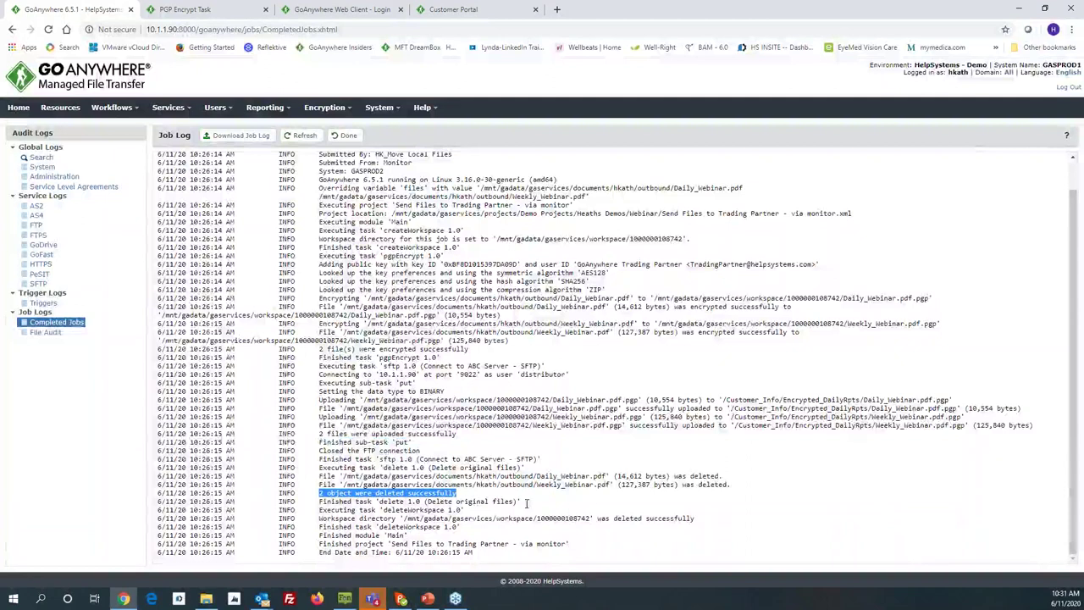
{"action": "left_click_drag", "start_coordinate": [616, 486], "coordinate": [534, 477]}
{"action": "left_click", "coordinate": [506, 476]}
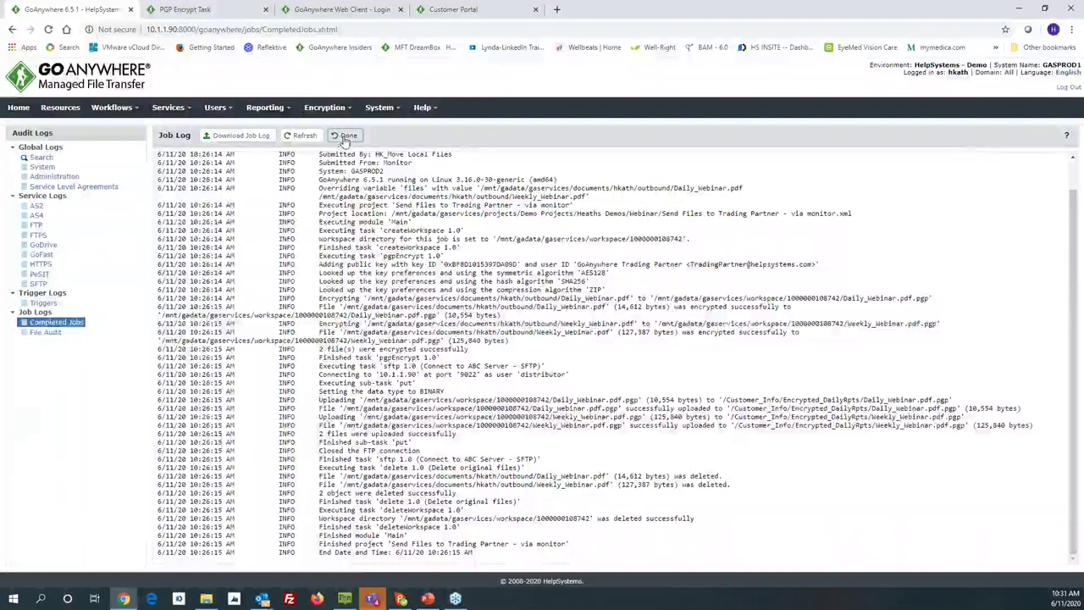
{"action": "left_click", "coordinate": [345, 139]}
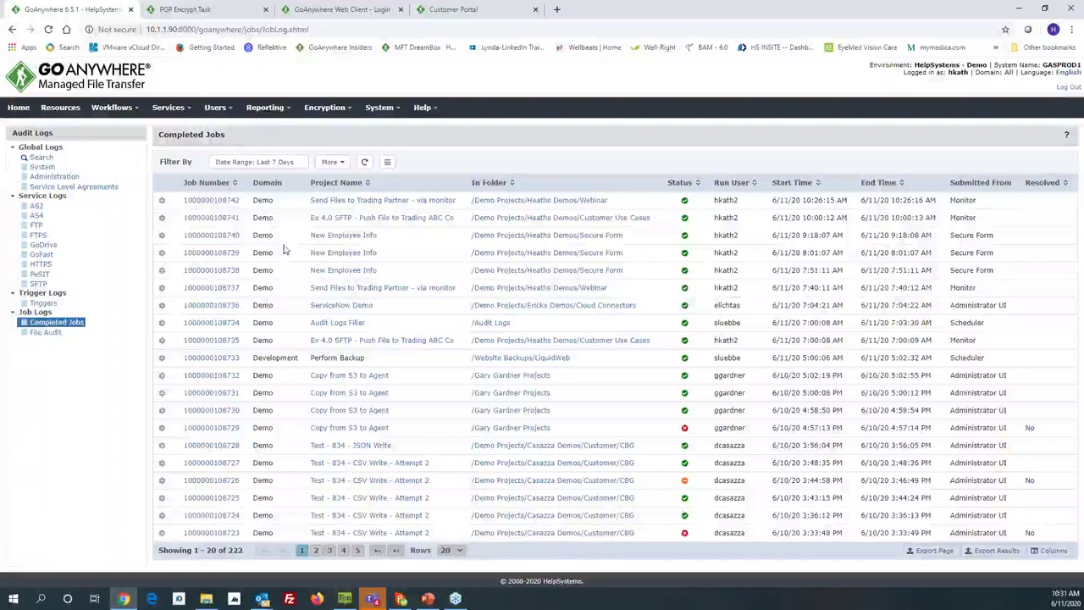
Step: Open the Secure Forms Manager, read the general Secure Forms help page, then return to the forms list
{"action": "left_click", "coordinate": [168, 107]}
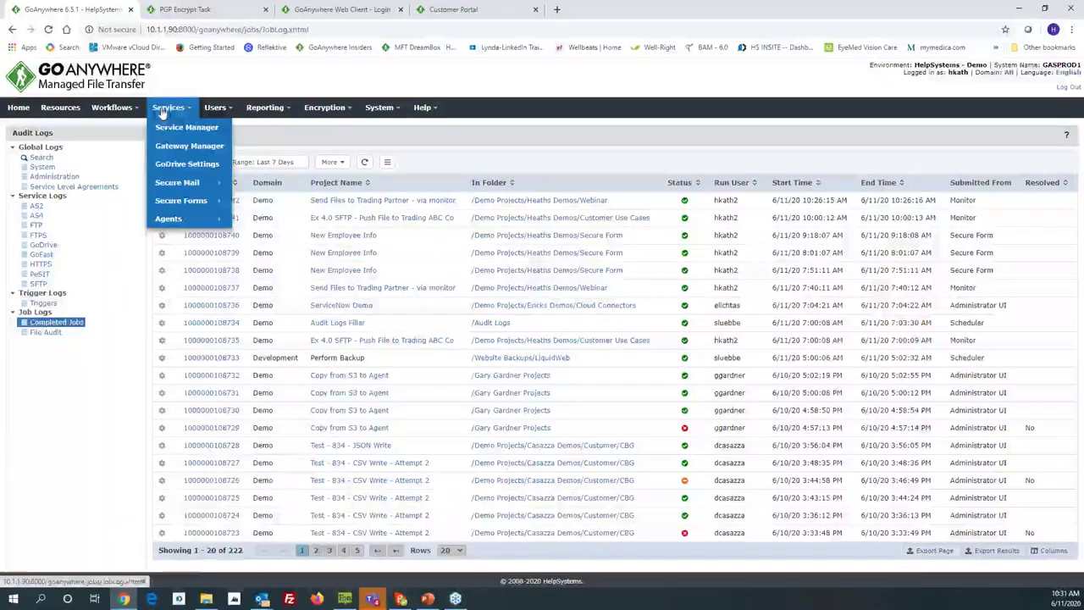
{"action": "mouse_move", "coordinate": [181, 205]}
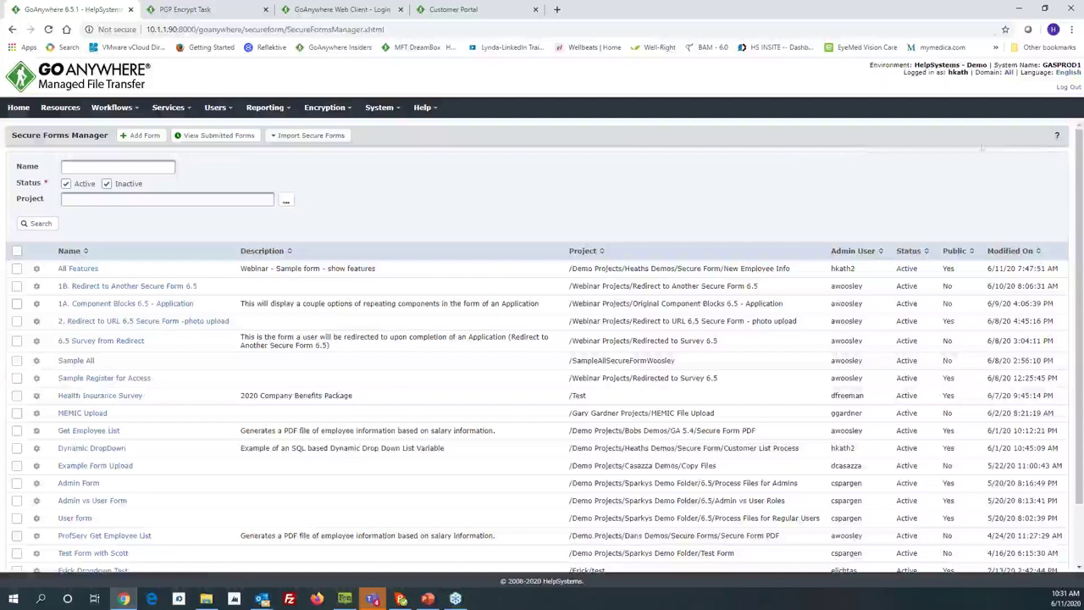
{"action": "left_click", "coordinate": [1057, 136]}
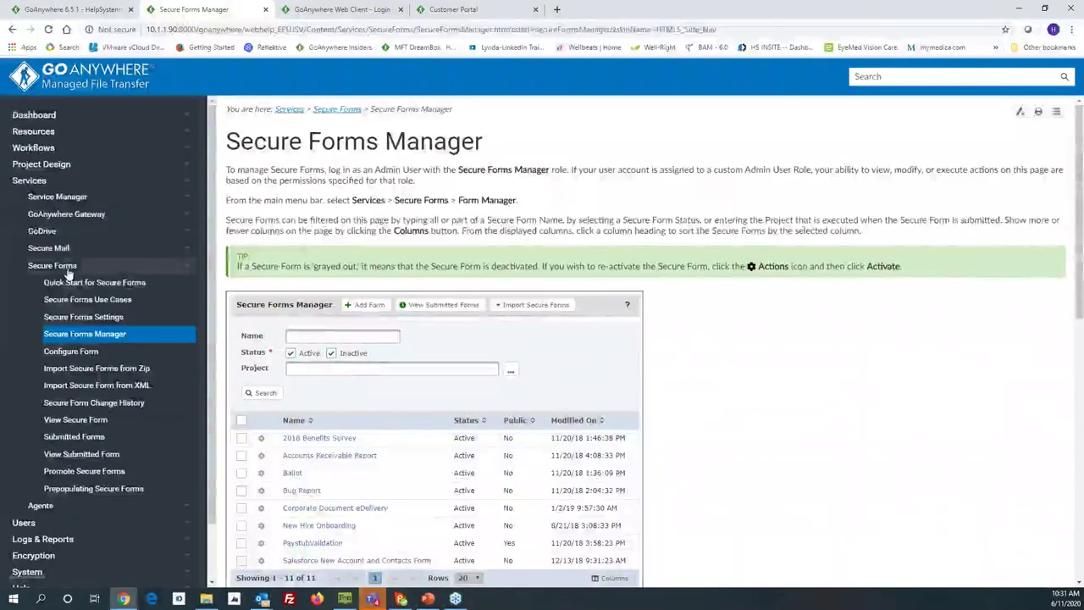
{"action": "left_click", "coordinate": [68, 270]}
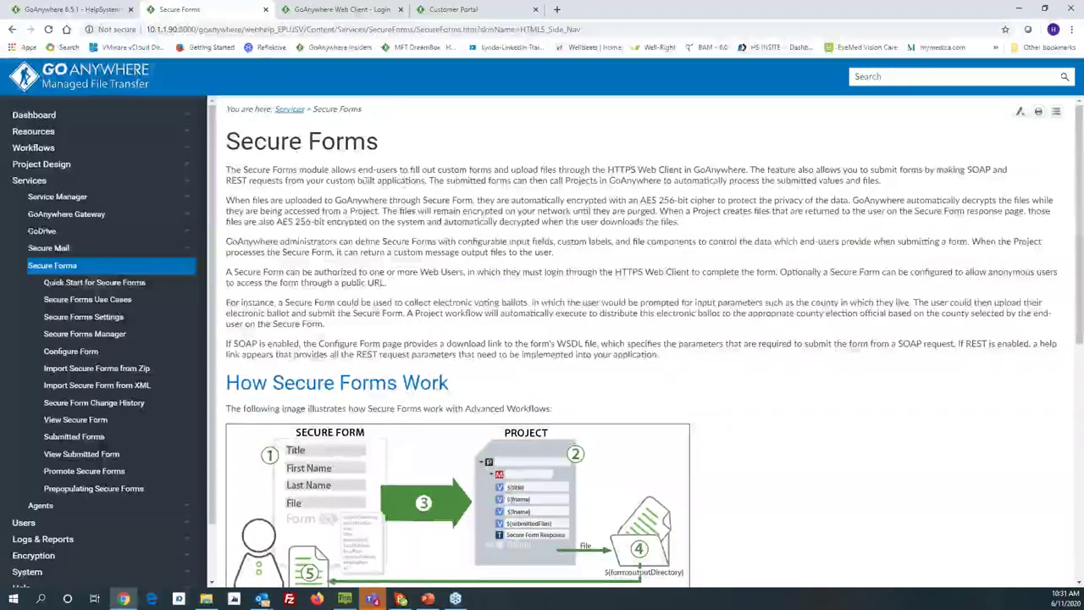
{"action": "scroll", "coordinate": [329, 345], "scroll_direction": "down", "scroll_amount": 2}
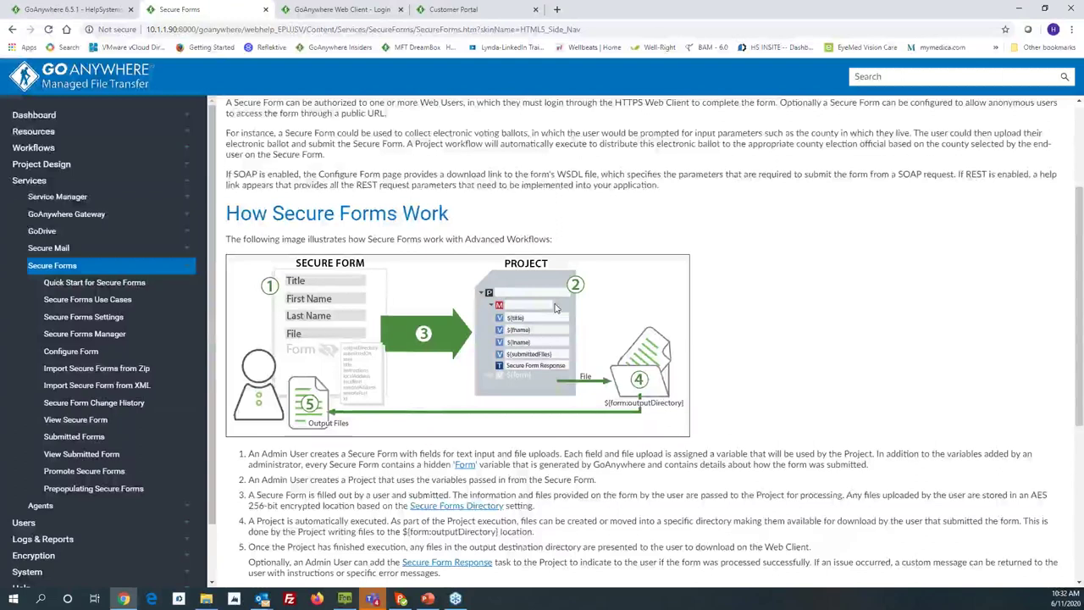
{"action": "left_click", "coordinate": [74, 10]}
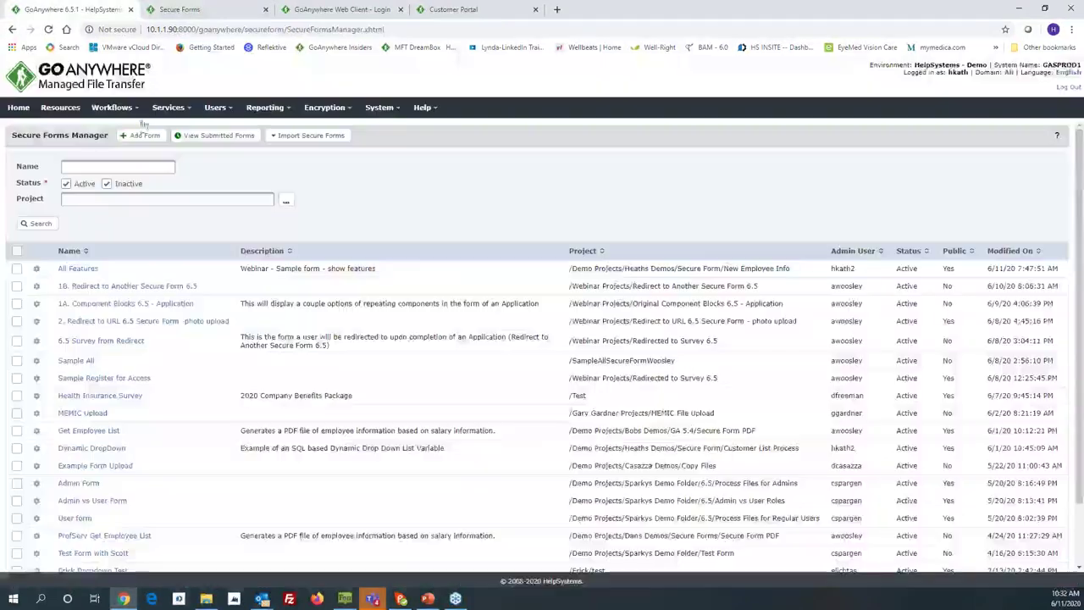
Step: Open All Features and review its Project, Access, Web Users and Web Groups tabs before Components
{"action": "left_click", "coordinate": [85, 270]}
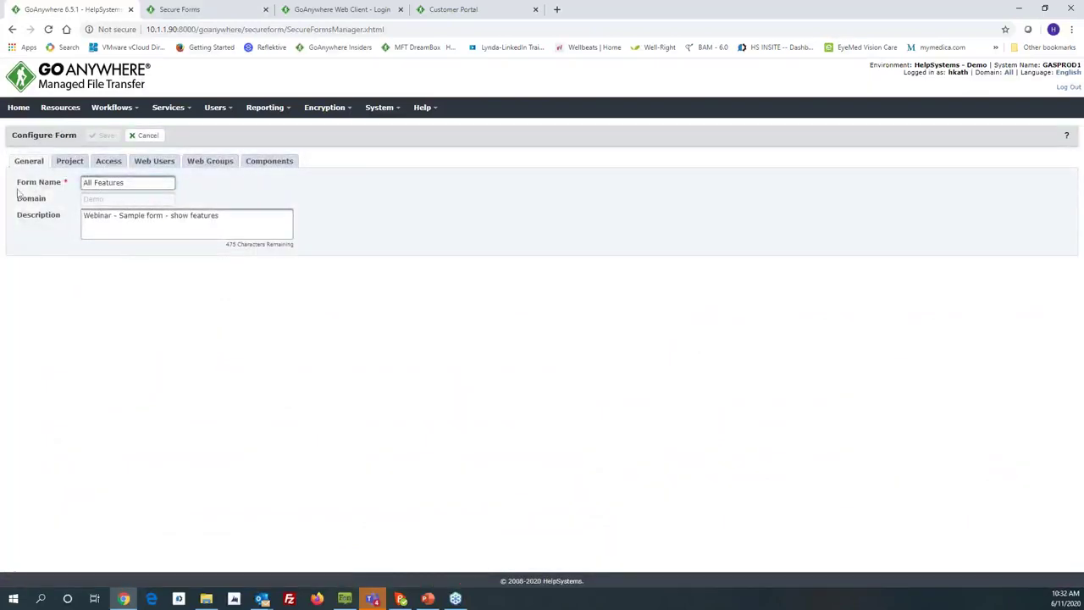
{"action": "left_click", "coordinate": [70, 161]}
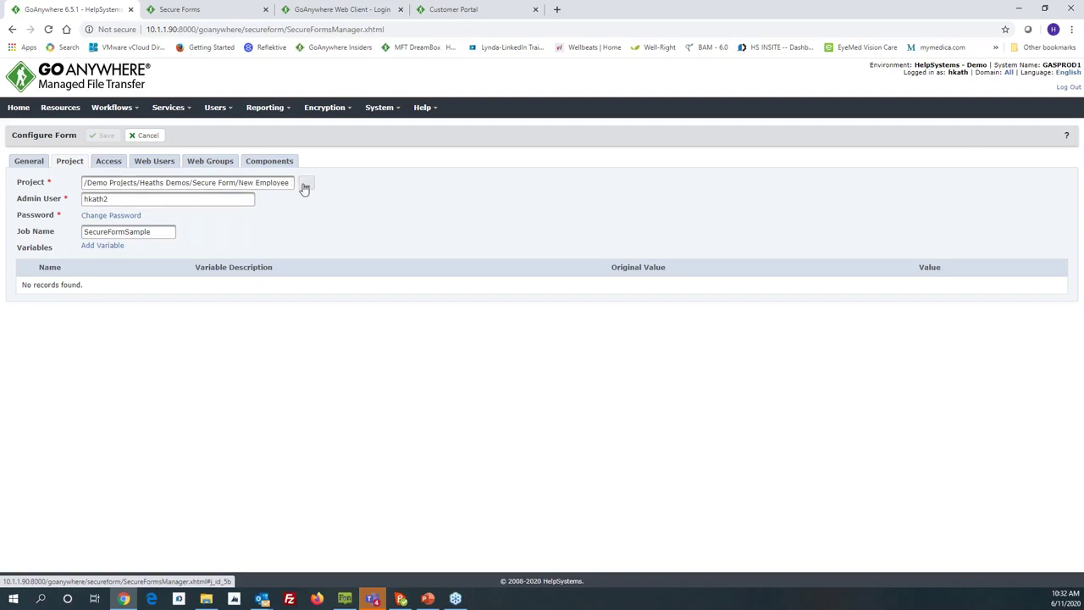
{"action": "left_click", "coordinate": [110, 161]}
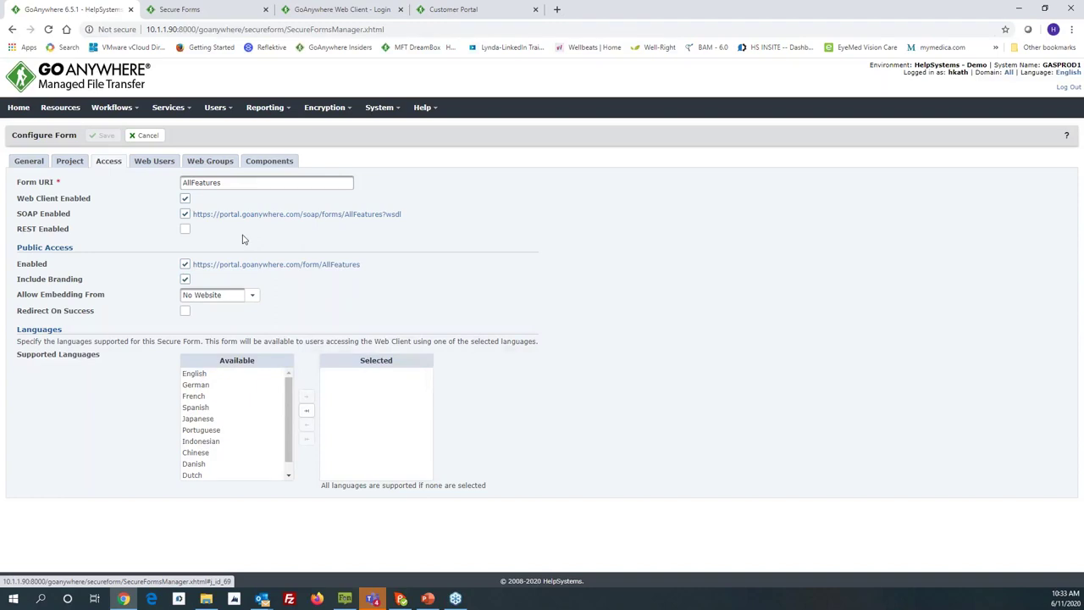
{"action": "left_click", "coordinate": [152, 166]}
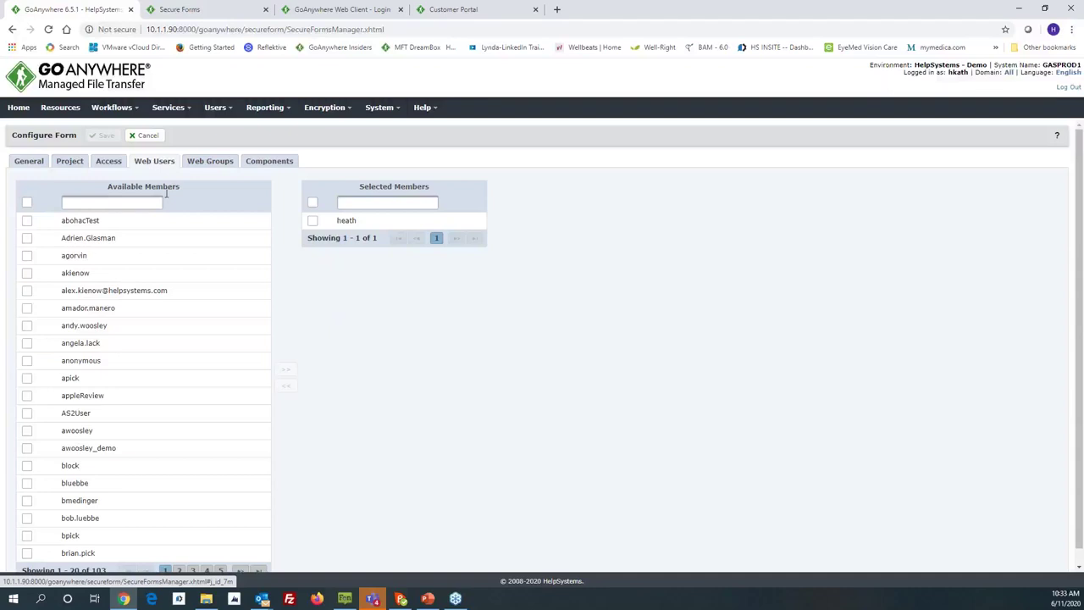
{"action": "left_click", "coordinate": [209, 163]}
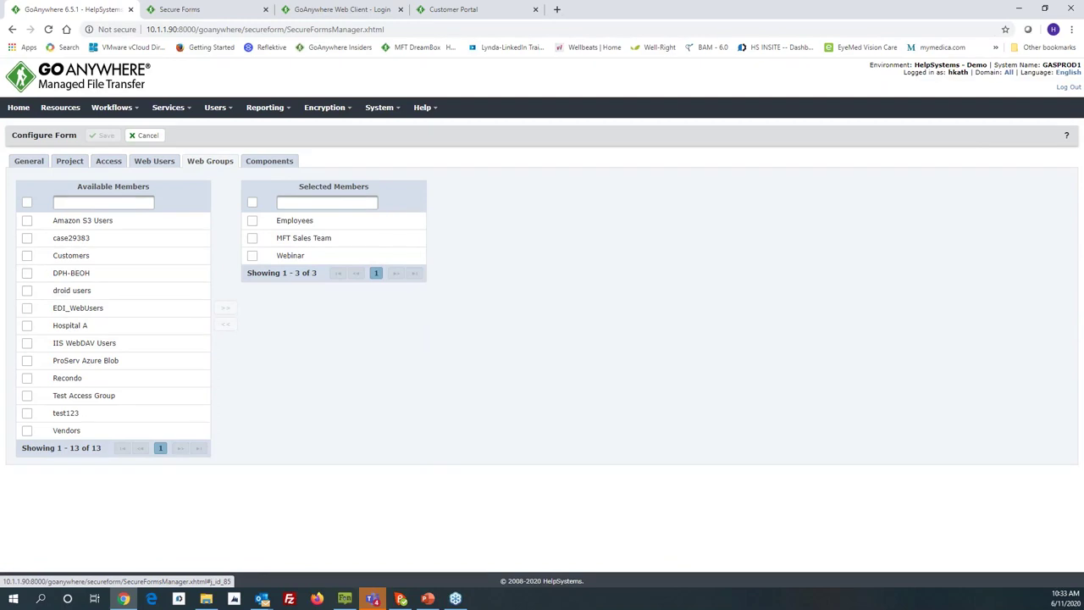
{"action": "left_click", "coordinate": [256, 161]}
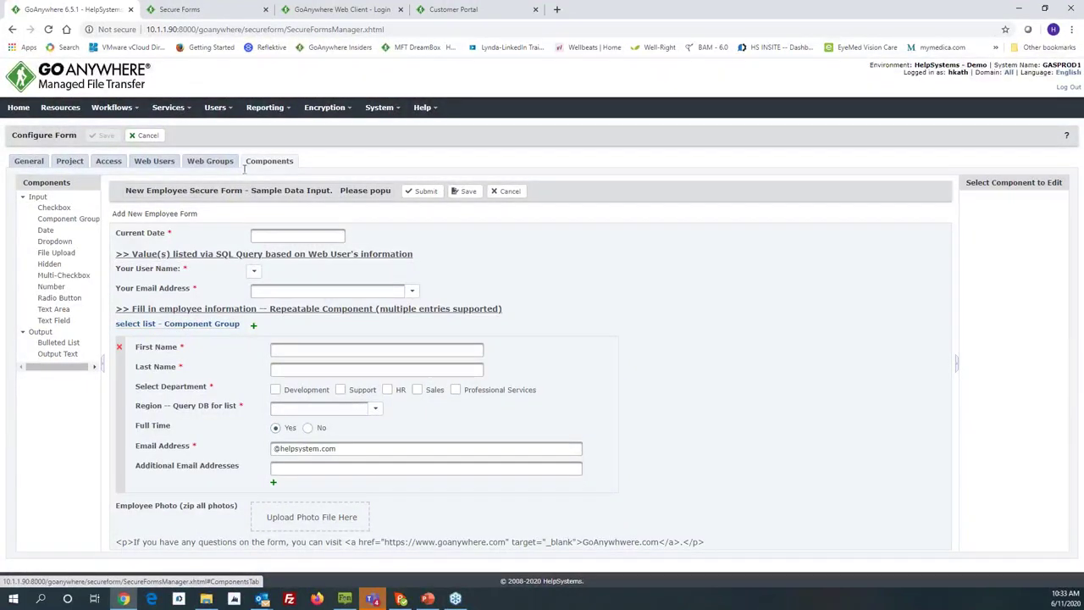
Step: Add and remove a trial Date component, then inspect the Current Date field's variable name
{"action": "left_click_drag", "start_coordinate": [101, 255], "coordinate": [125, 255]}
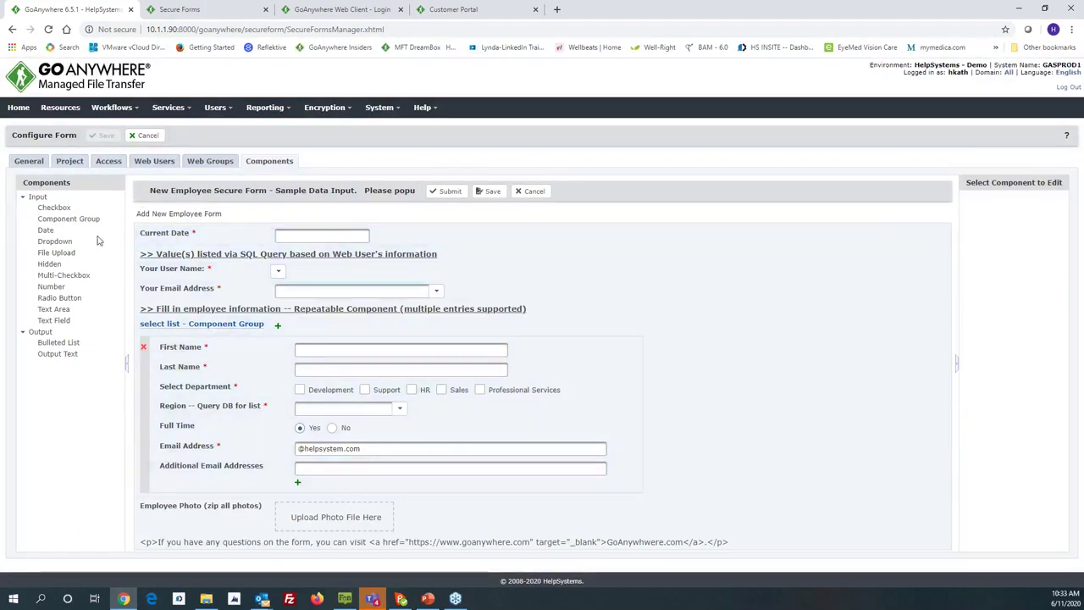
{"action": "left_click_drag", "start_coordinate": [45, 229], "coordinate": [146, 243]}
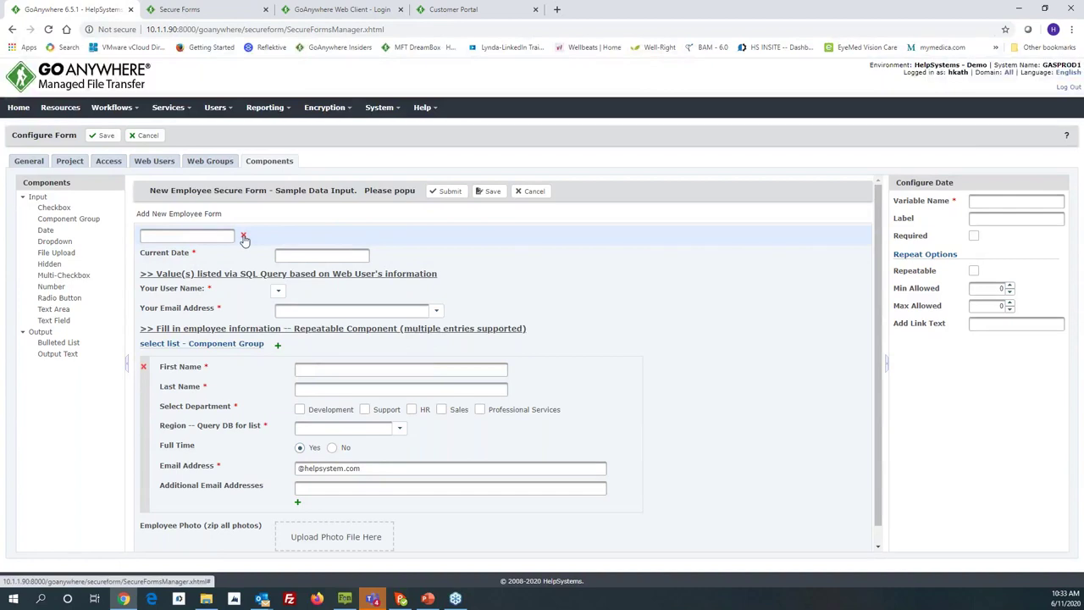
{"action": "left_click", "coordinate": [243, 237]}
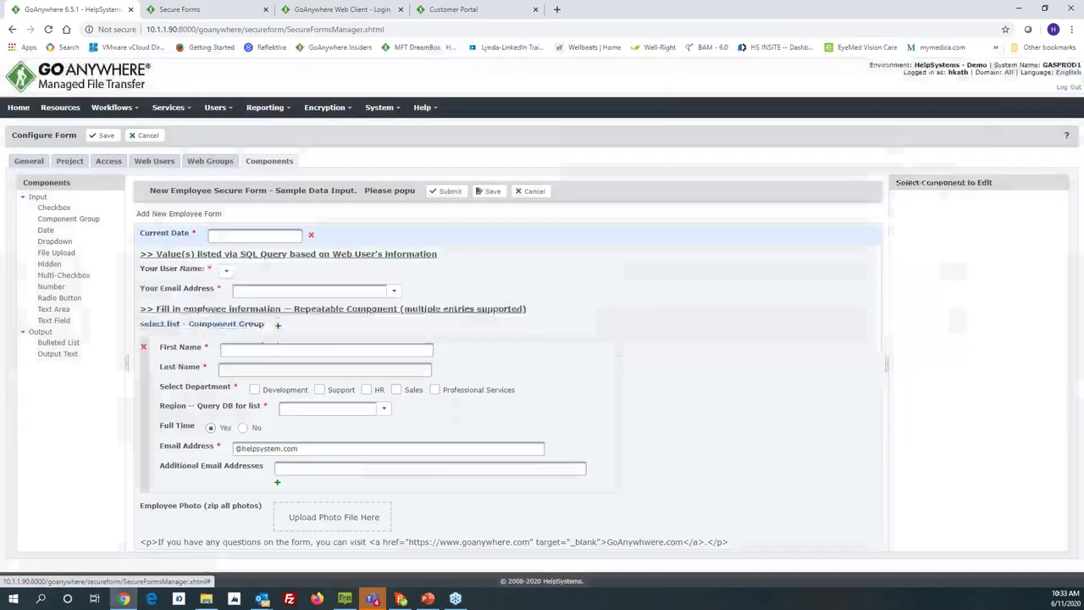
{"action": "left_click", "coordinate": [150, 237]}
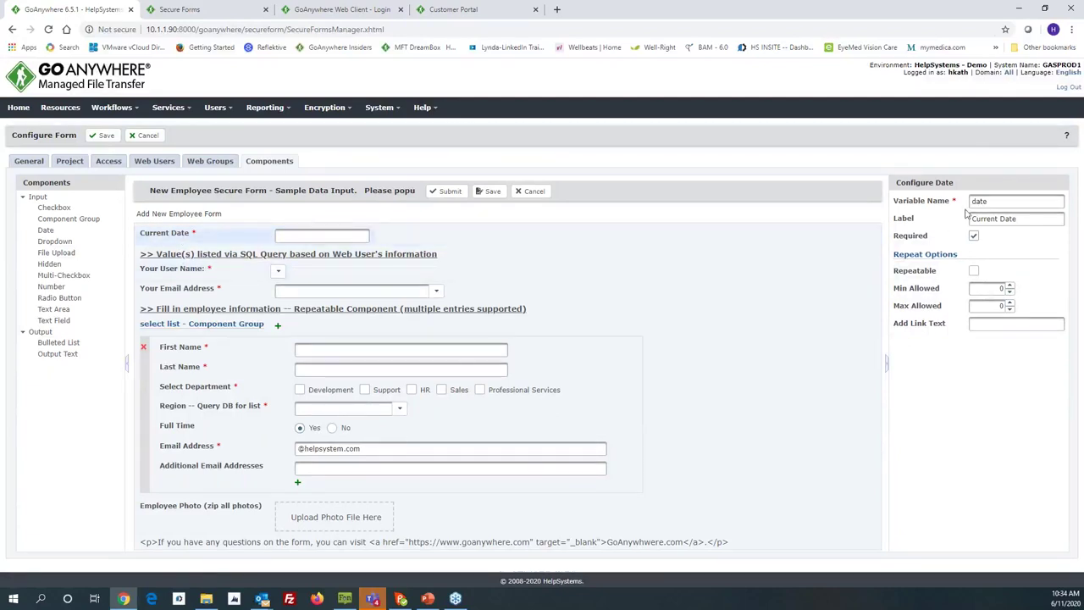
{"action": "left_click_drag", "start_coordinate": [989, 202], "coordinate": [974, 205]}
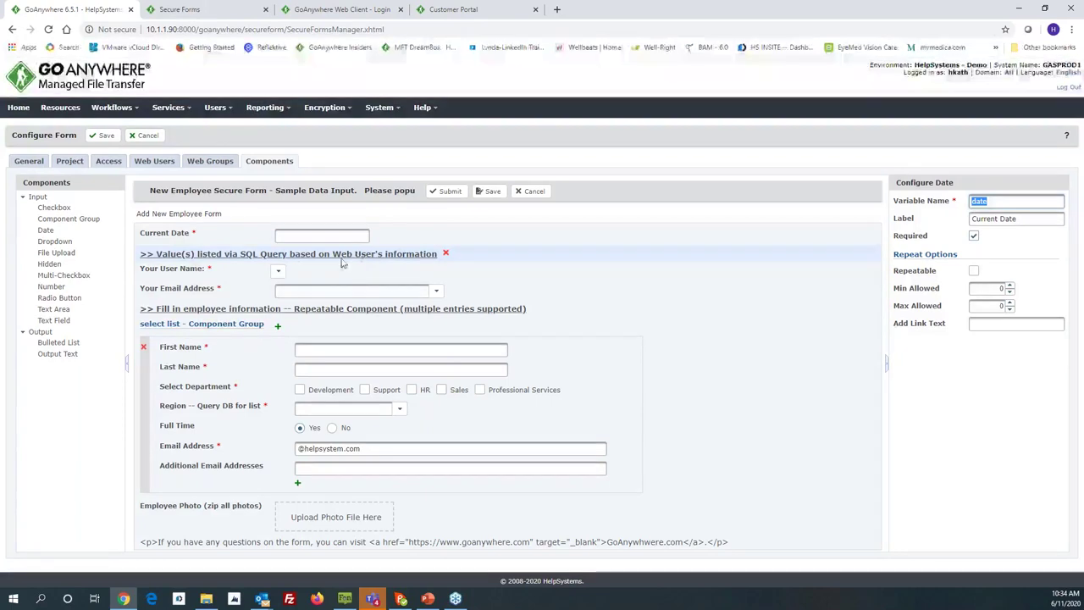
Step: Switch Your User Name's options source to Manual and back to Database, then view the email and First Name fields
{"action": "left_click", "coordinate": [183, 272]}
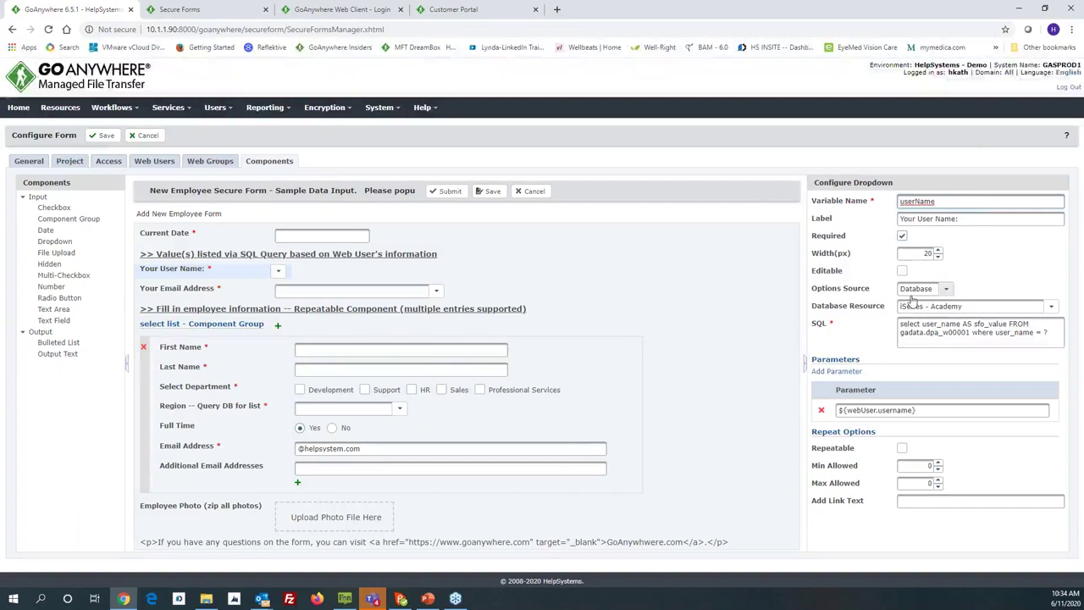
{"action": "left_click", "coordinate": [947, 290]}
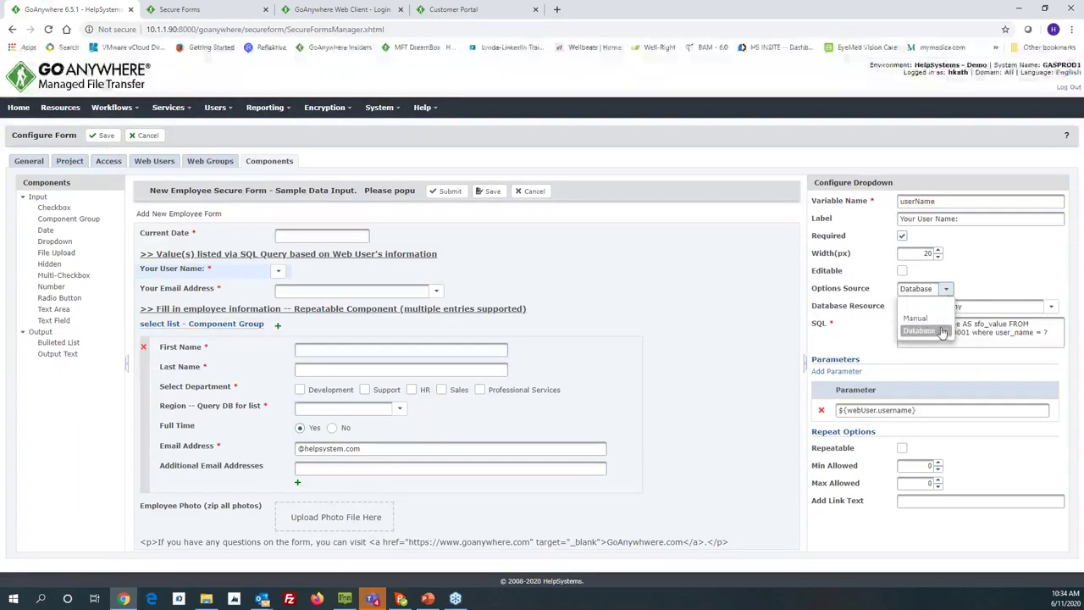
{"action": "left_click", "coordinate": [916, 319]}
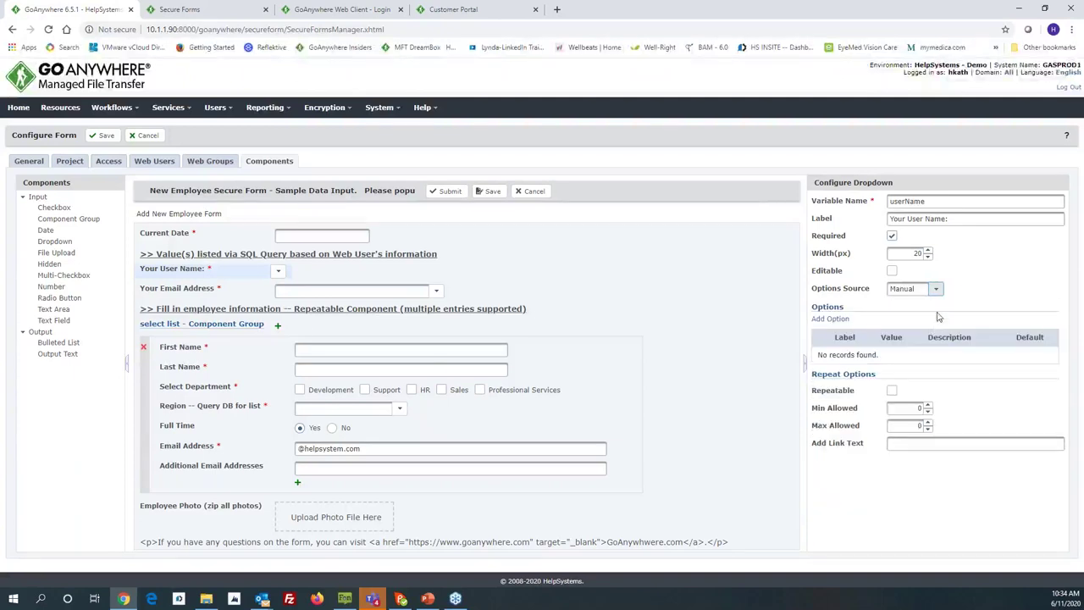
{"action": "left_click", "coordinate": [936, 291]}
{"action": "left_click", "coordinate": [910, 330]}
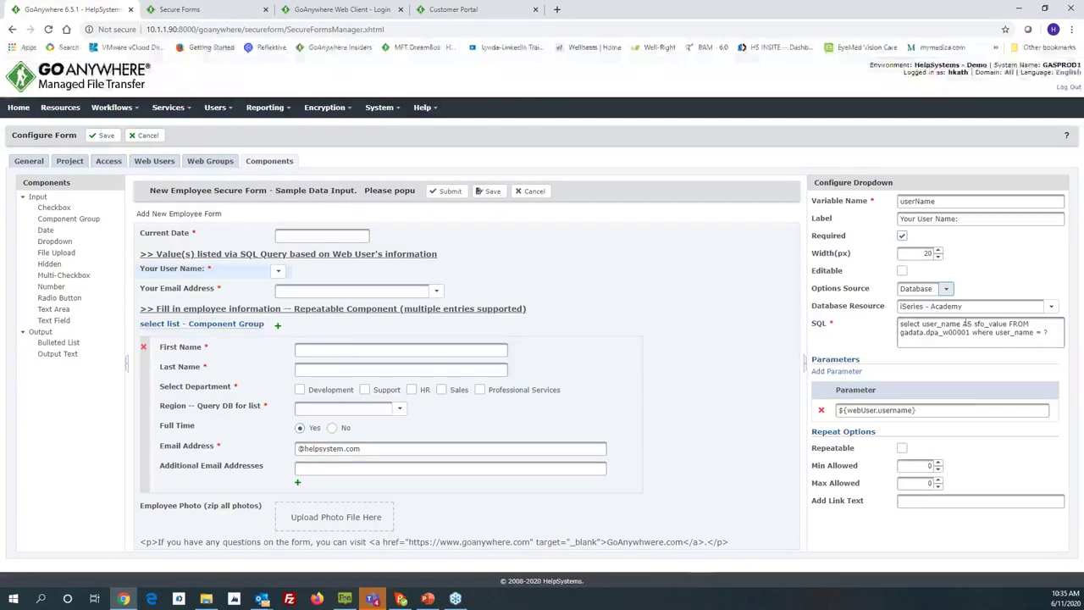
{"action": "left_click", "coordinate": [179, 292]}
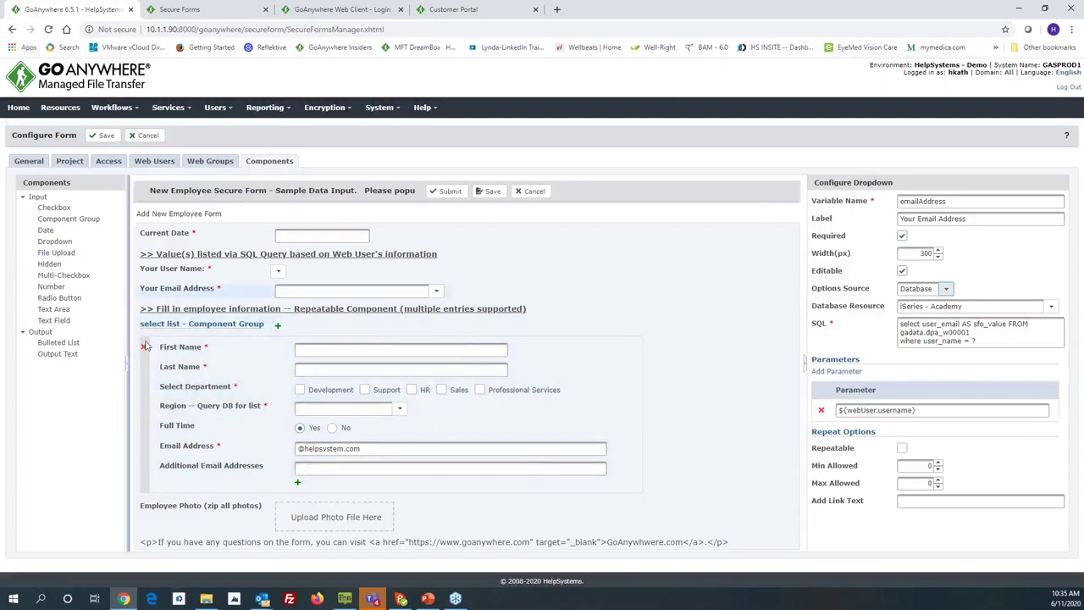
{"action": "left_click", "coordinate": [178, 350]}
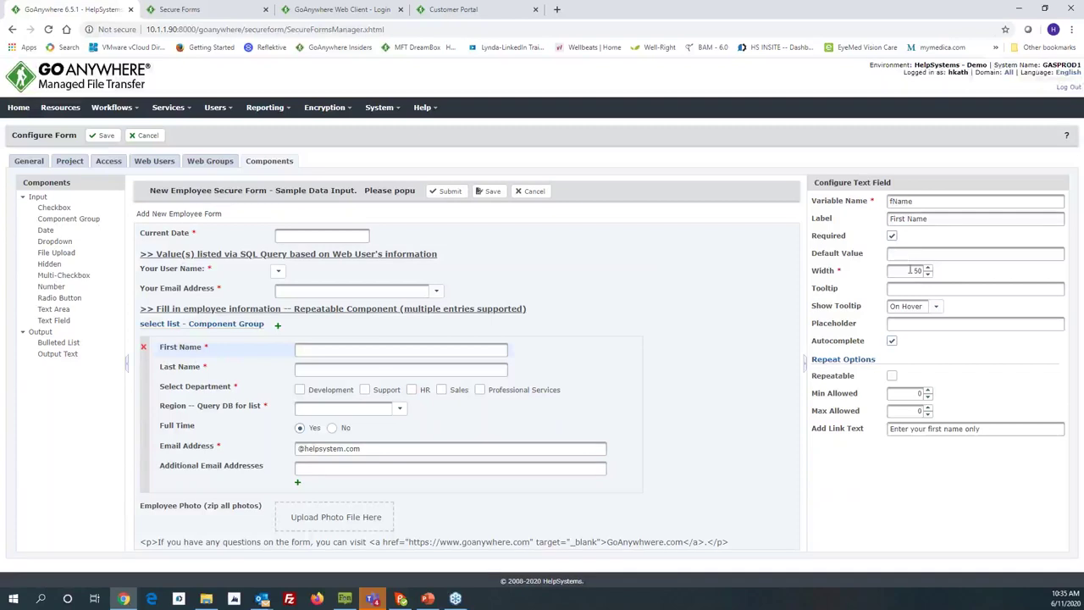
Step: Review the Last Name, Department, Region, Full Time and Email Address field settings, then cancel without saving
{"action": "left_click", "coordinate": [166, 370]}
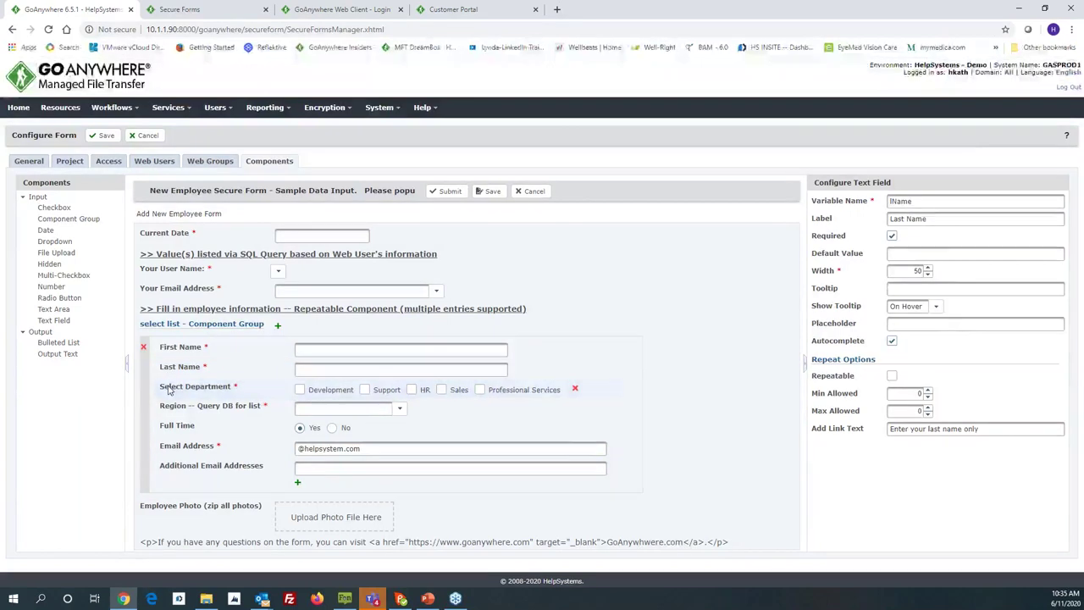
{"action": "left_click", "coordinate": [167, 389]}
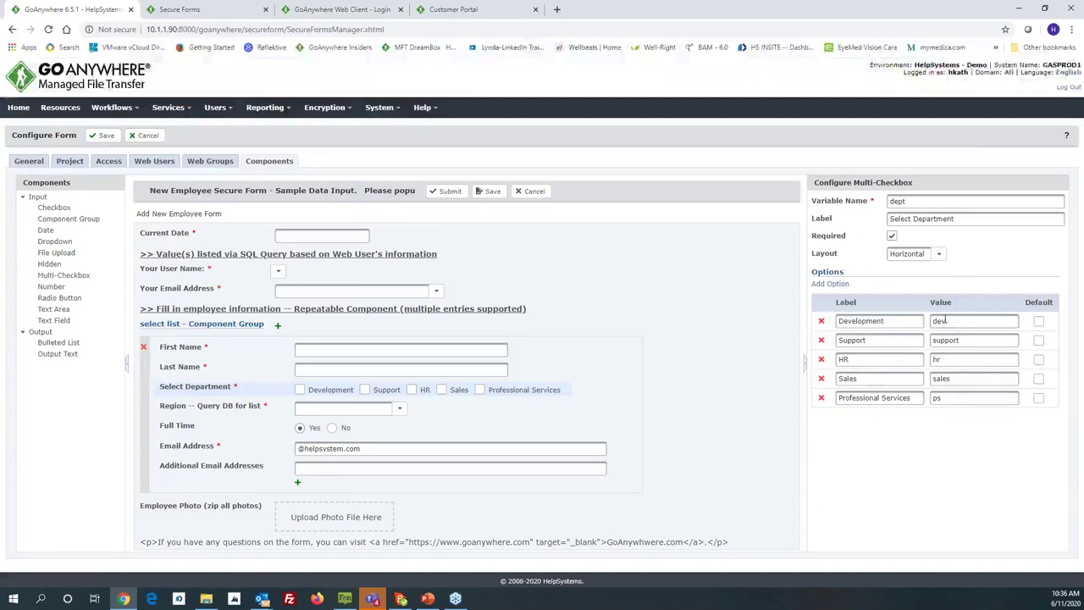
{"action": "left_click_drag", "start_coordinate": [917, 201], "coordinate": [888, 202]}
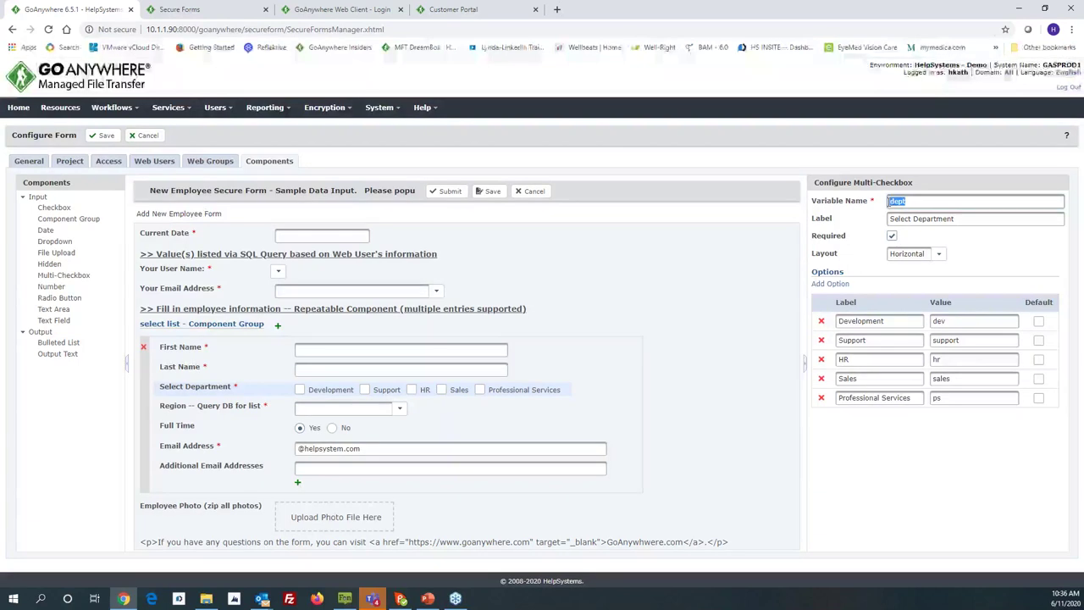
{"action": "left_click", "coordinate": [203, 411]}
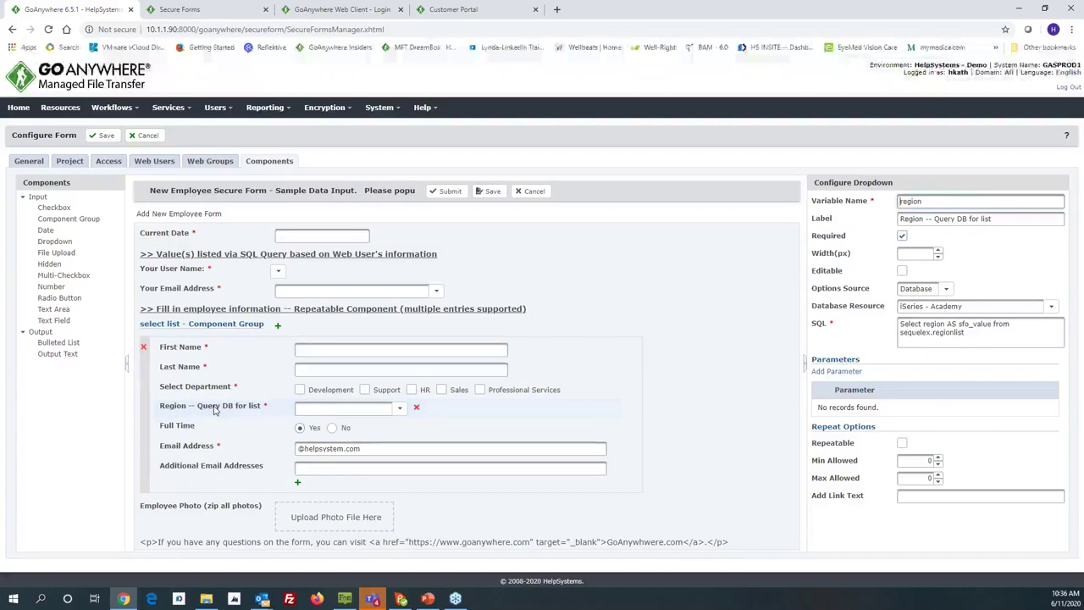
{"action": "left_click", "coordinate": [188, 431]}
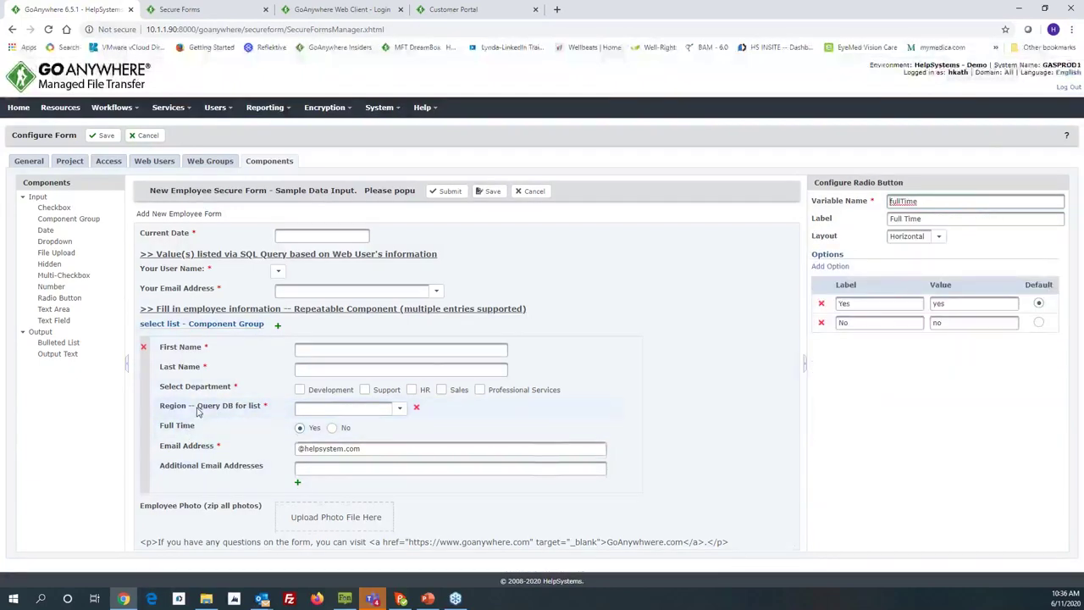
{"action": "left_click", "coordinate": [198, 410]}
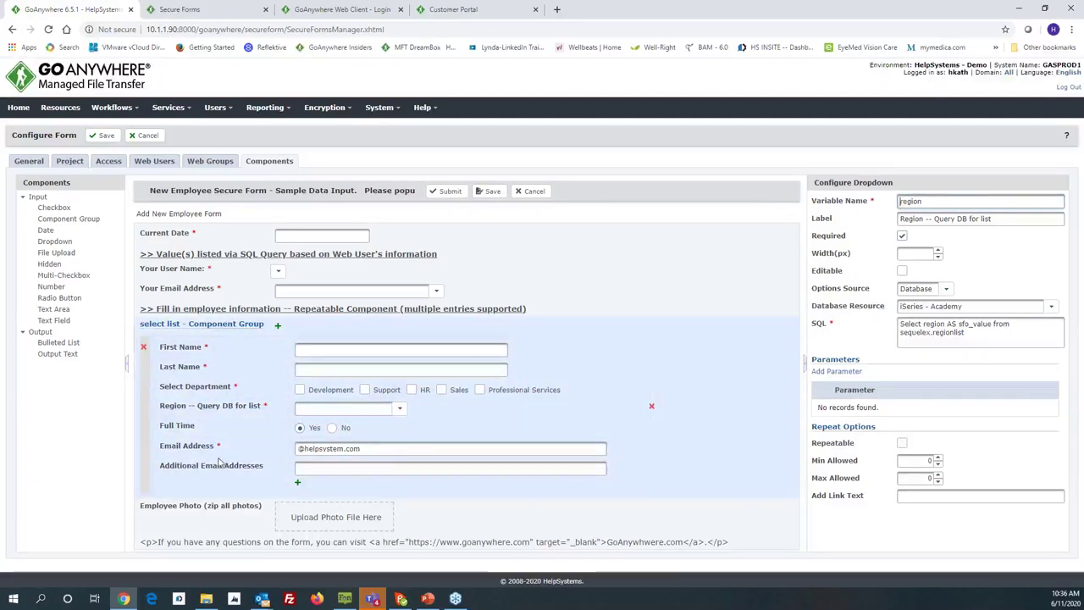
{"action": "left_click", "coordinate": [193, 454]}
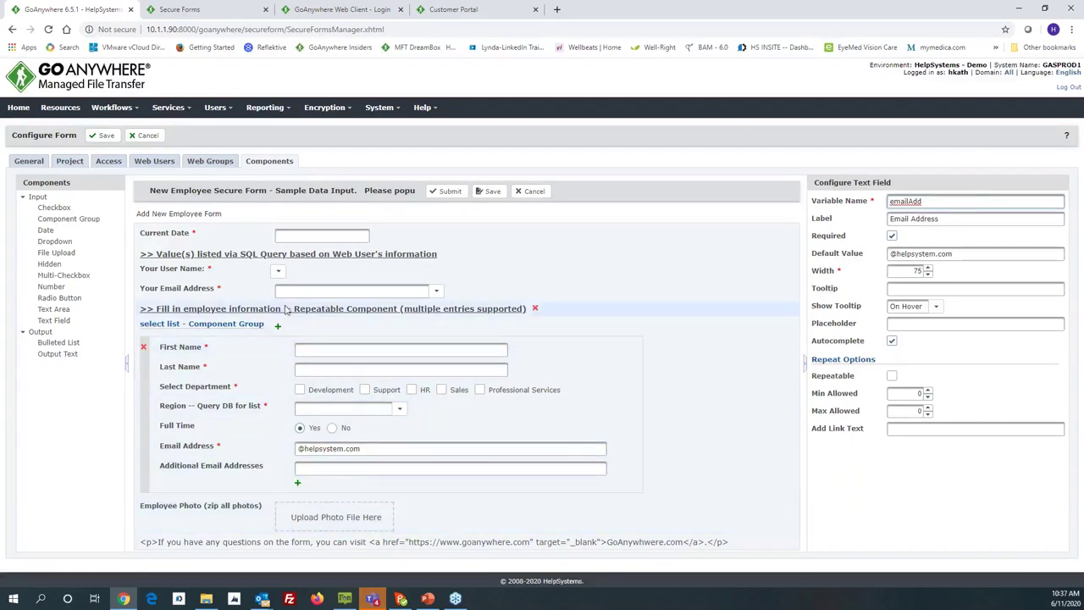
{"action": "left_click", "coordinate": [144, 135]}
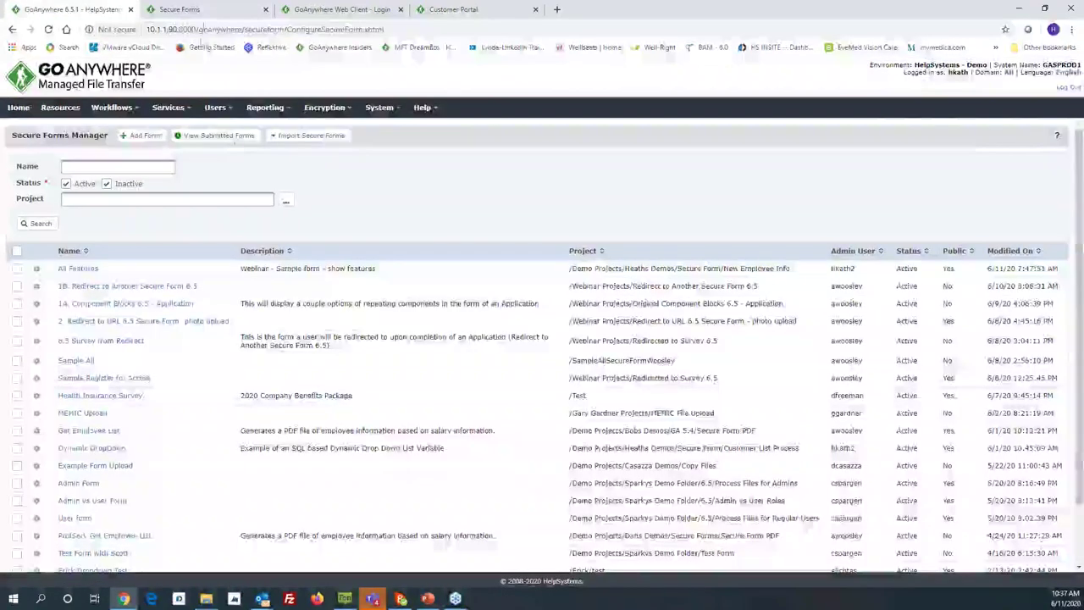
Step: Close the Secure Forms help tab and go to the Web Client login tab
{"action": "left_click", "coordinate": [204, 12]}
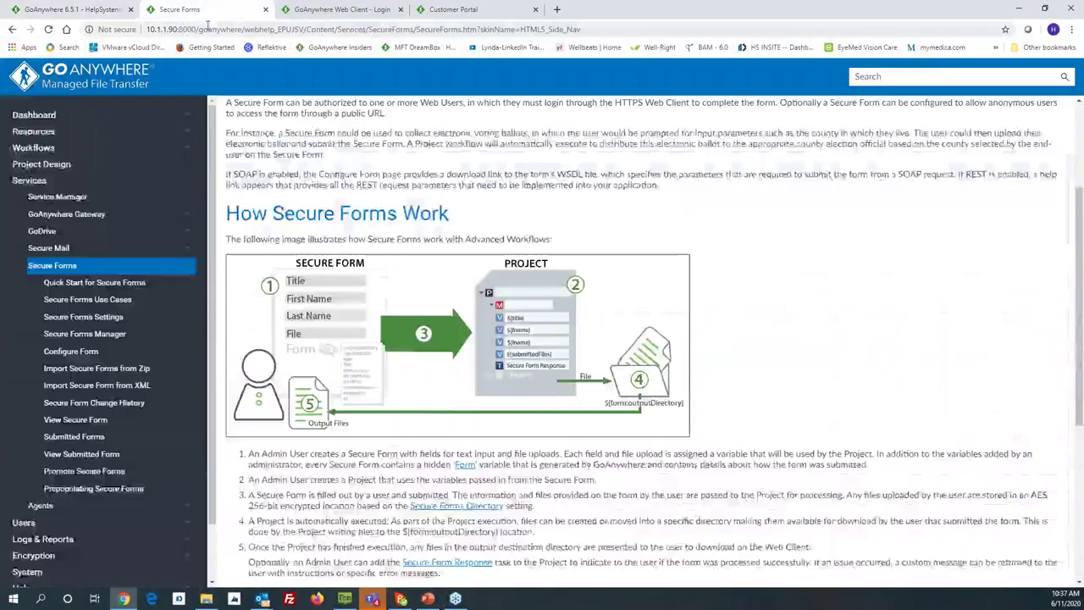
{"action": "left_click", "coordinate": [265, 9]}
{"action": "left_click", "coordinate": [229, 10]}
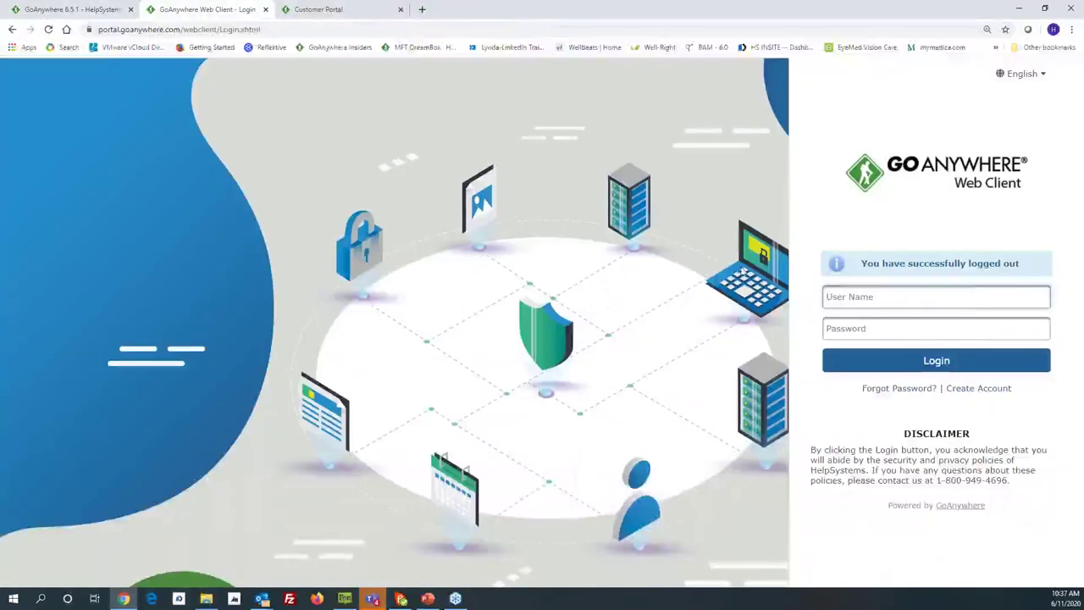
Step: Sign in to the Web Client with the user name and account password
{"action": "left_click", "coordinate": [834, 296]}
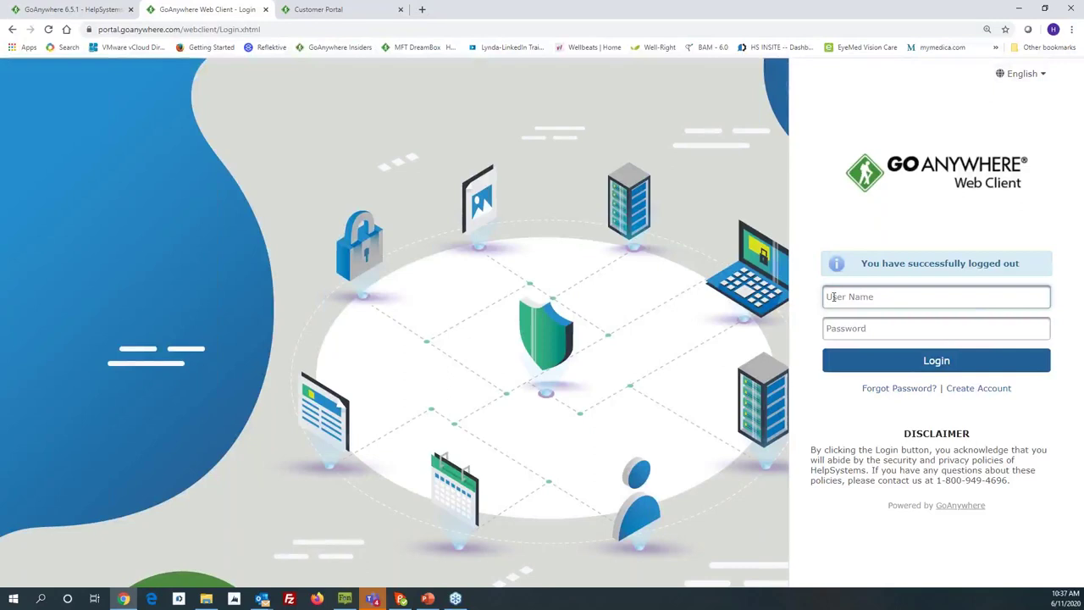
{"action": "type", "text": "heath"}
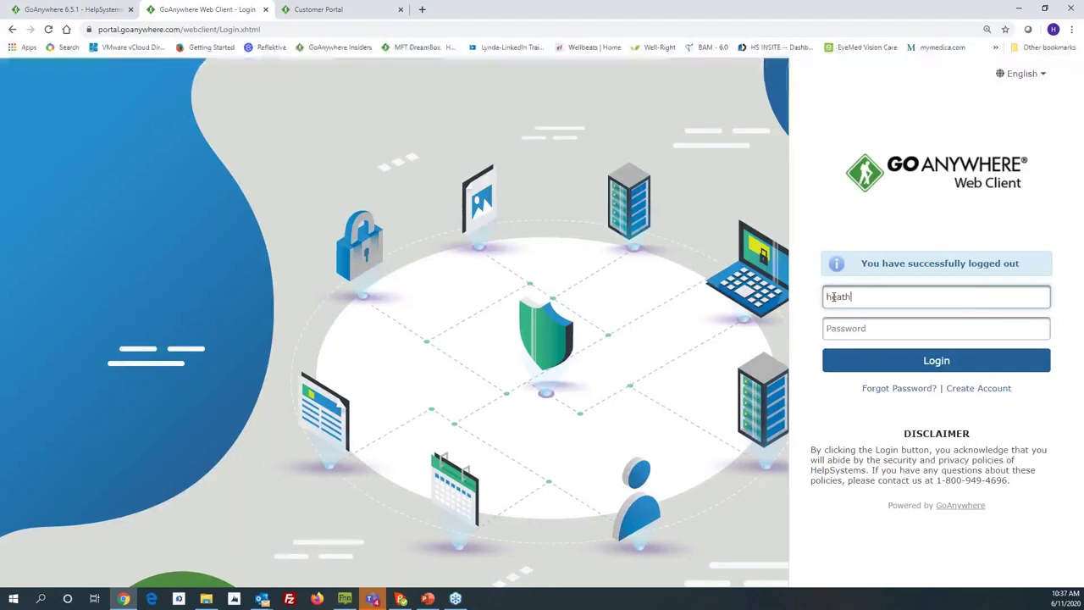
{"action": "key", "text": "Tab"}
{"action": "type", "text": "••••"}
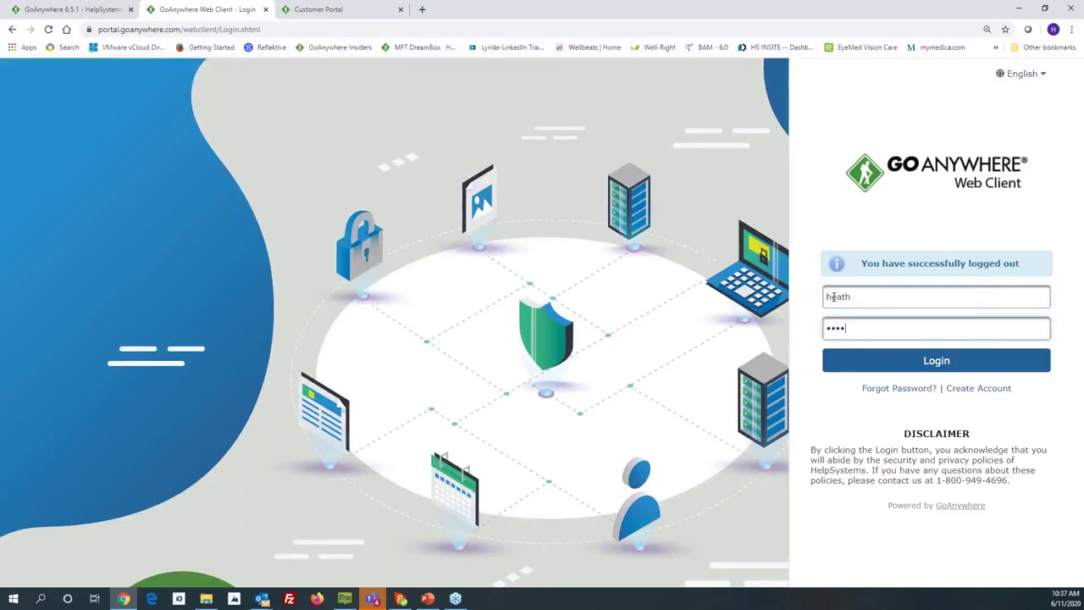
{"action": "type", "text": "••••••••"}
{"action": "key", "text": "Return"}
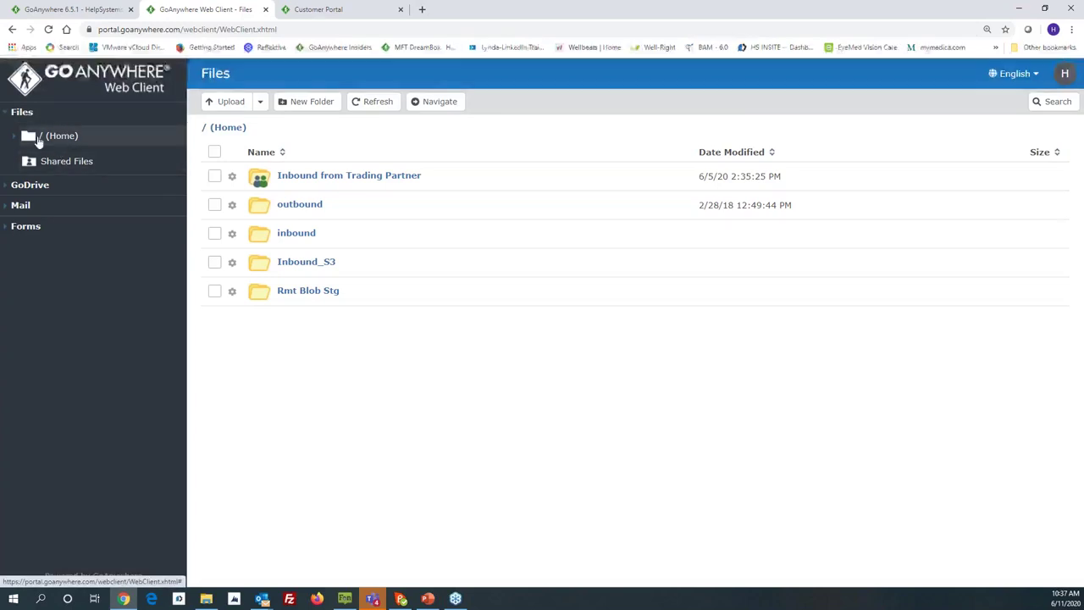
Step: Open the New Employee Secure Form and set Current Date to 6/11/2020
{"action": "left_click", "coordinate": [24, 227]}
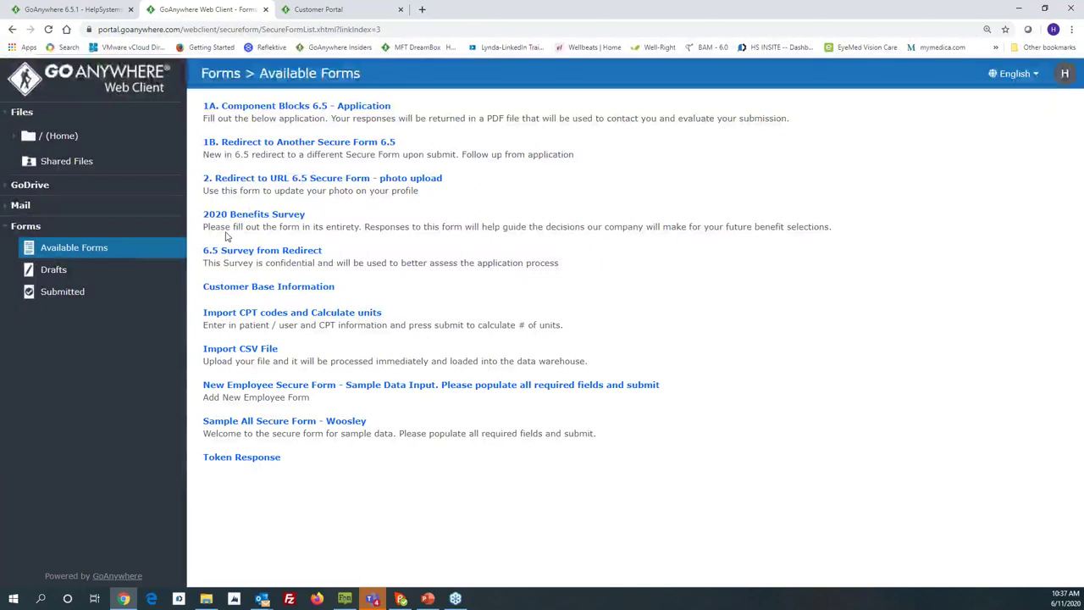
{"action": "left_click", "coordinate": [243, 389]}
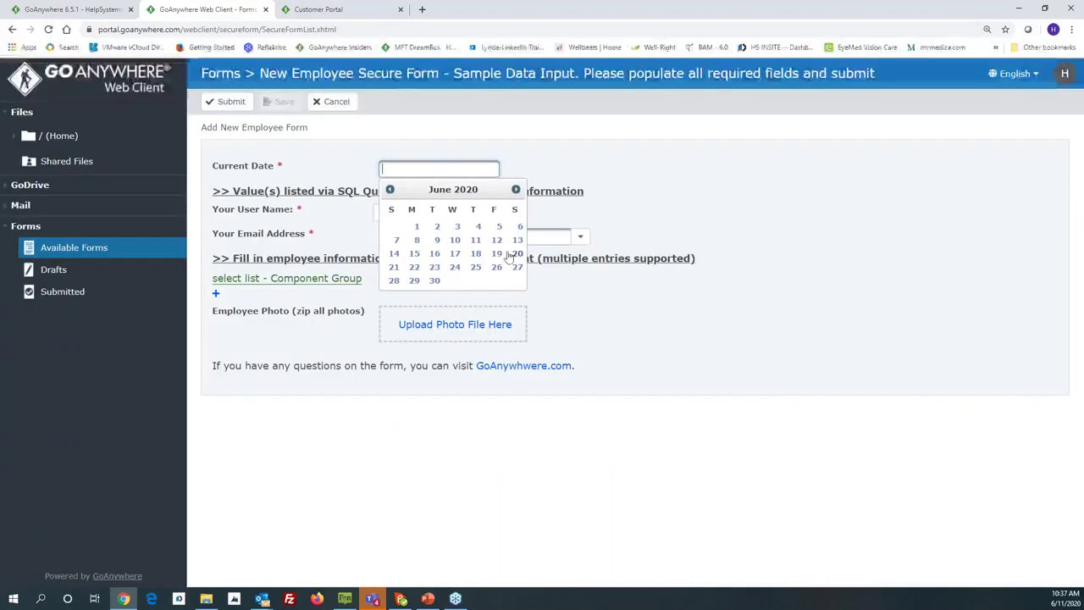
{"action": "left_click", "coordinate": [477, 241]}
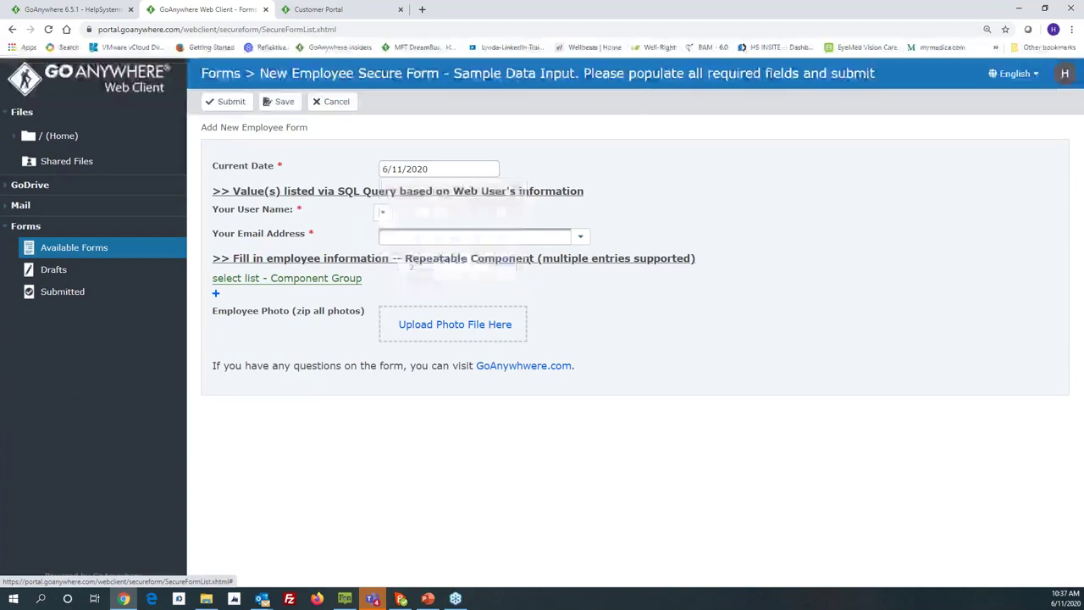
Step: Pick the user name and your e-mail address, then add an employee entry
{"action": "left_click", "coordinate": [383, 215]}
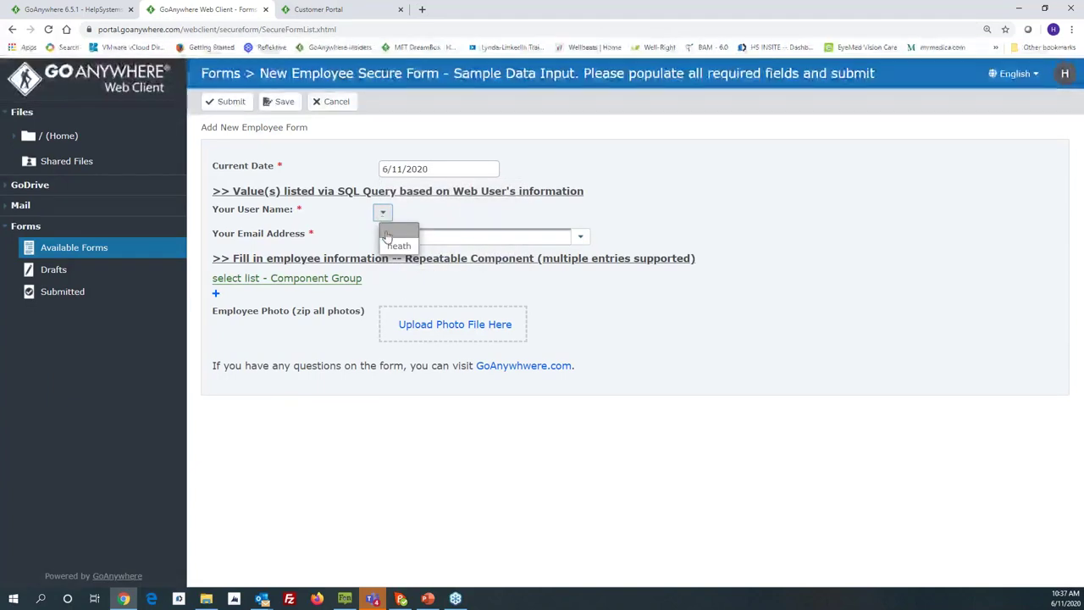
{"action": "left_click", "coordinate": [388, 246]}
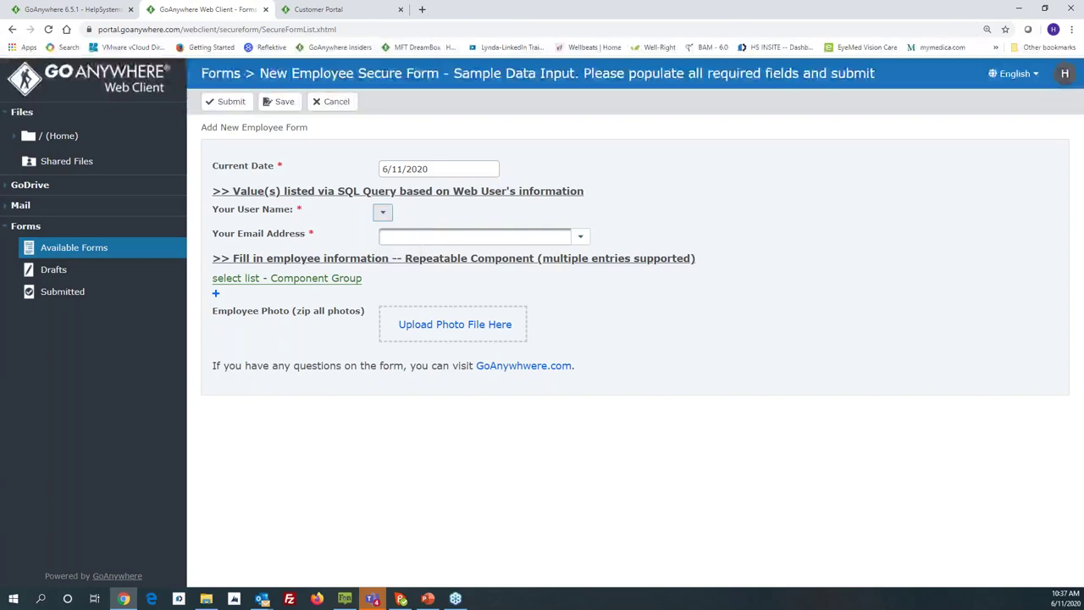
{"action": "left_click", "coordinate": [580, 237]}
{"action": "left_click", "coordinate": [546, 269]}
{"action": "left_click", "coordinate": [504, 238]}
{"action": "type", "text": "ms.com"}
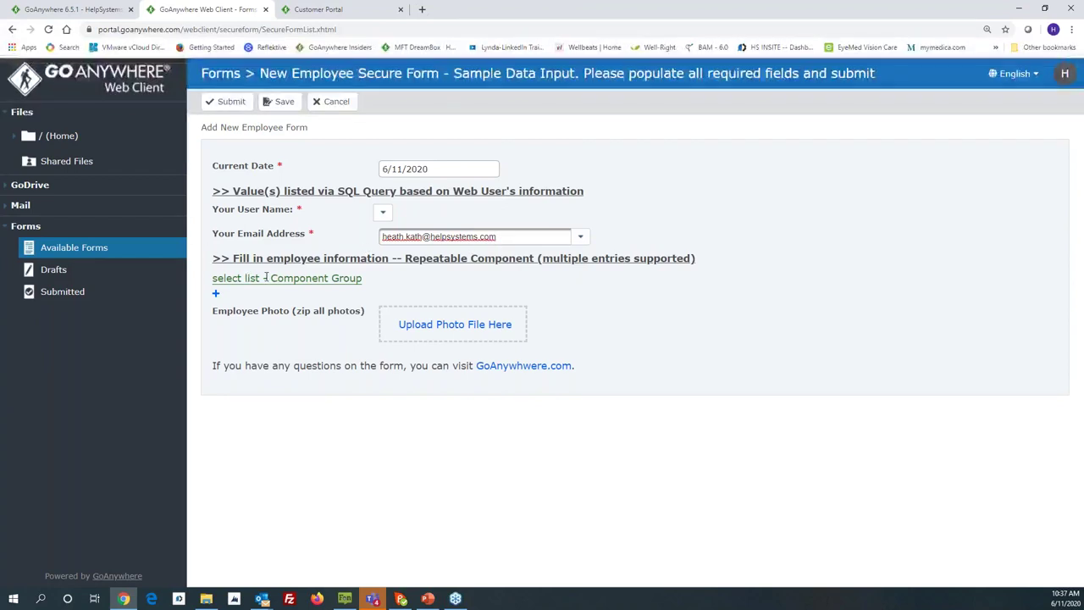
{"action": "left_click", "coordinate": [216, 294]}
{"action": "left_click", "coordinate": [418, 295]}
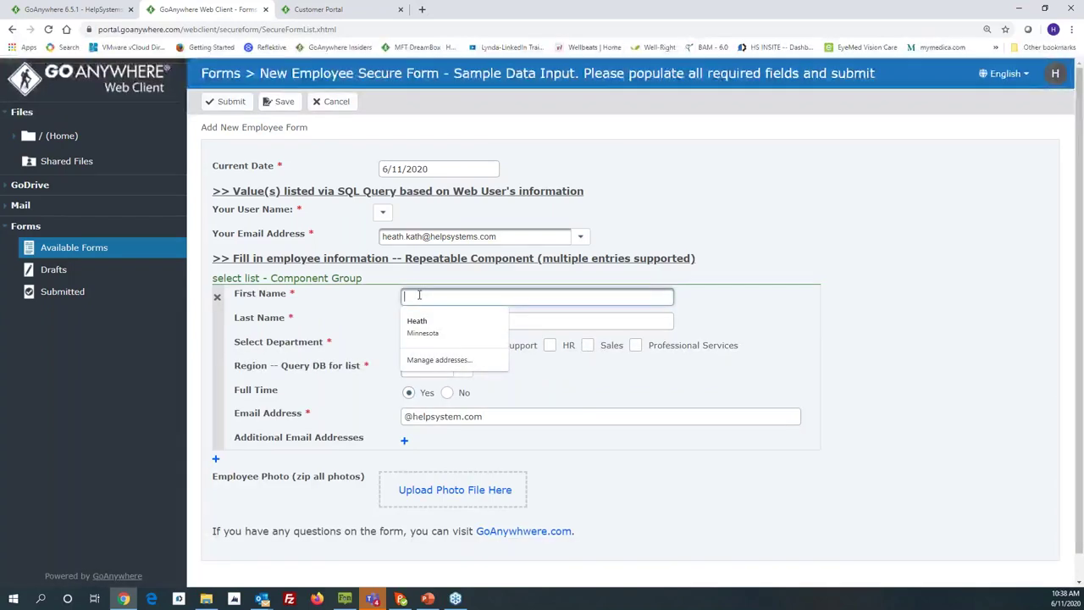
Step: Fill the first employee entry: first and last name, Support department, Northeast region, e-mail
{"action": "type", "text": "John"}
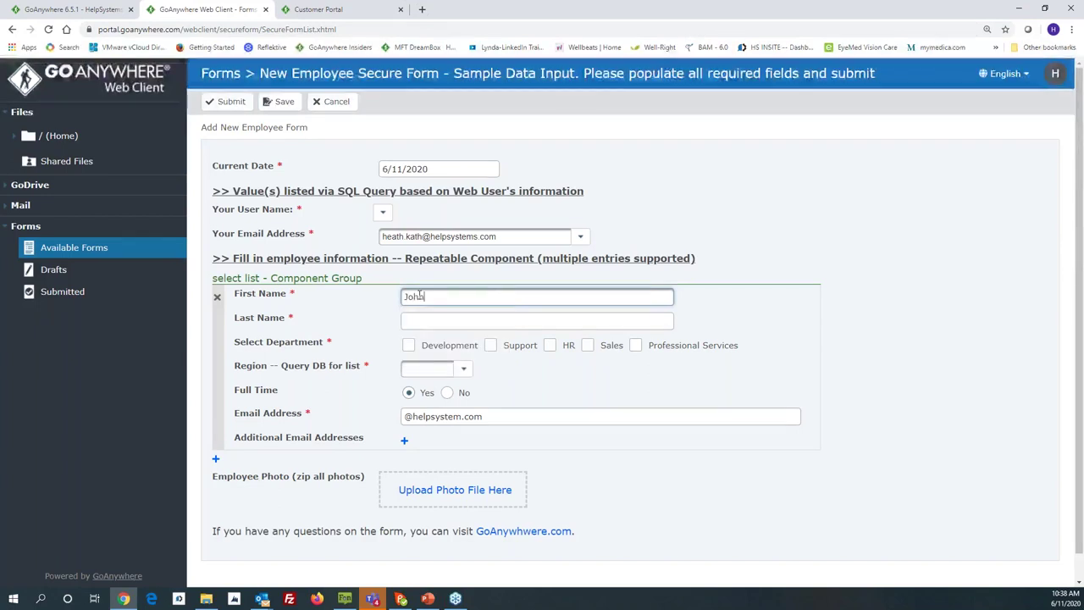
{"action": "key", "text": "Tab"}
{"action": "type", "text": "Doe"}
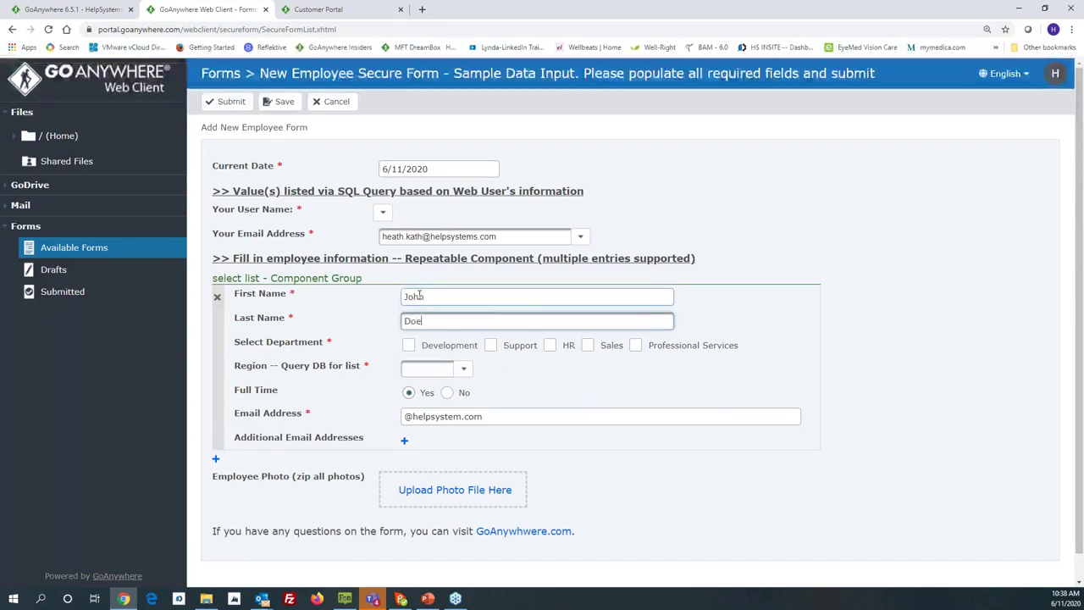
{"action": "left_click", "coordinate": [491, 344]}
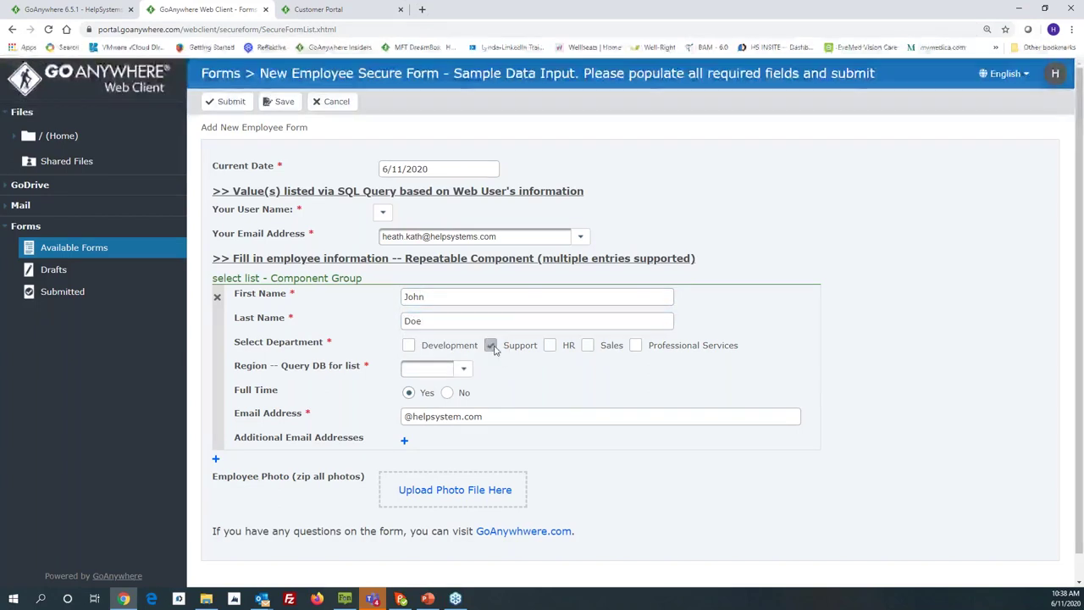
{"action": "left_click", "coordinate": [462, 370]}
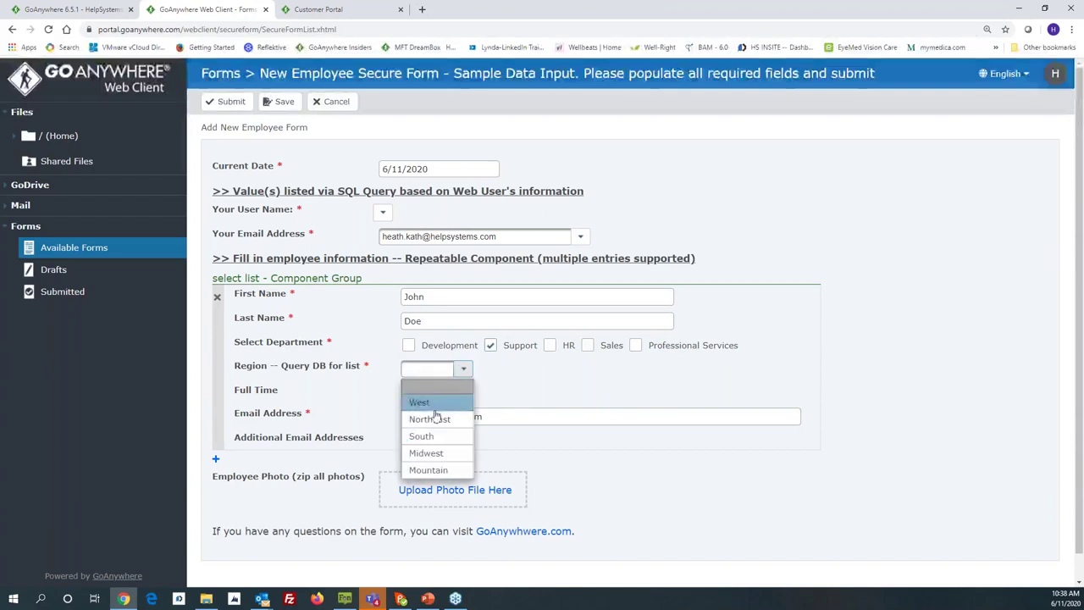
{"action": "left_click", "coordinate": [432, 419]}
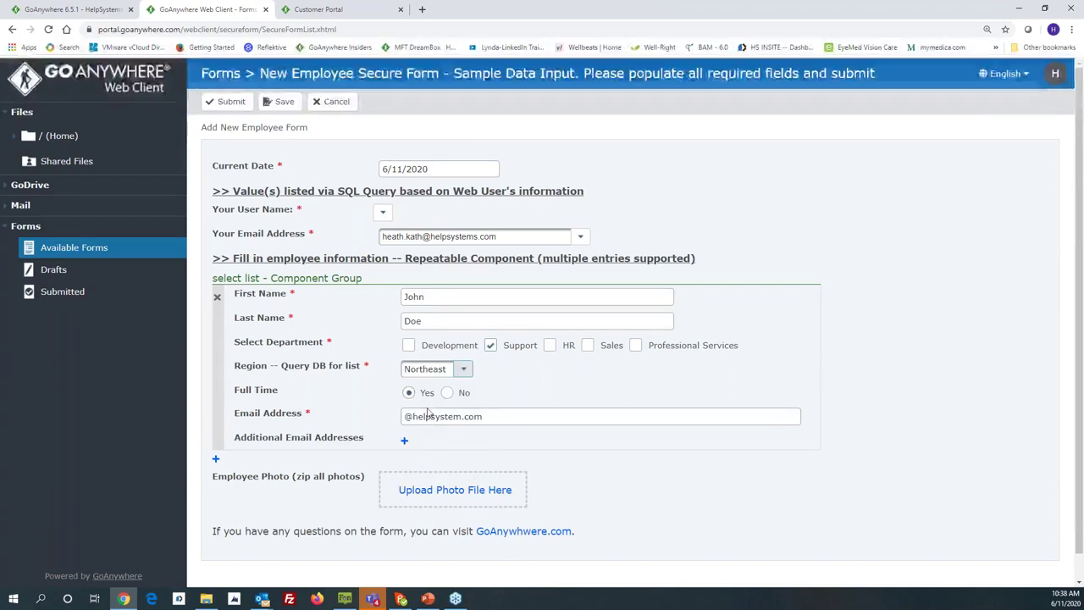
{"action": "left_click", "coordinate": [406, 417]}
{"action": "type", "text": "John"}
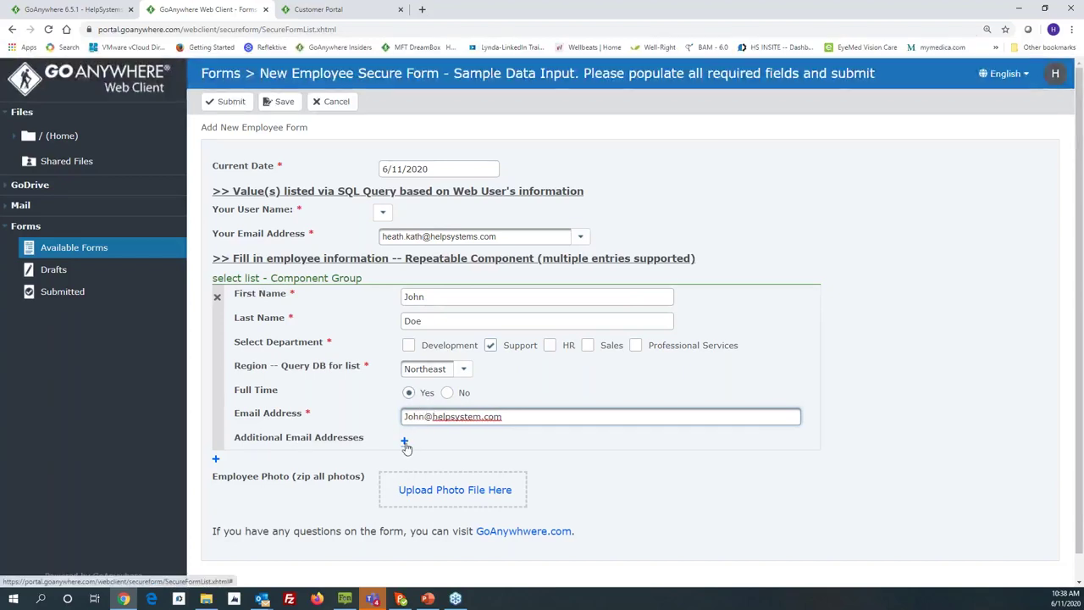
Step: Add a second employee in Sales, Northeast region, with first and last name and e-mail
{"action": "left_click", "coordinate": [216, 461]}
{"action": "scroll", "coordinate": [217, 462], "scroll_direction": "down", "scroll_amount": 2}
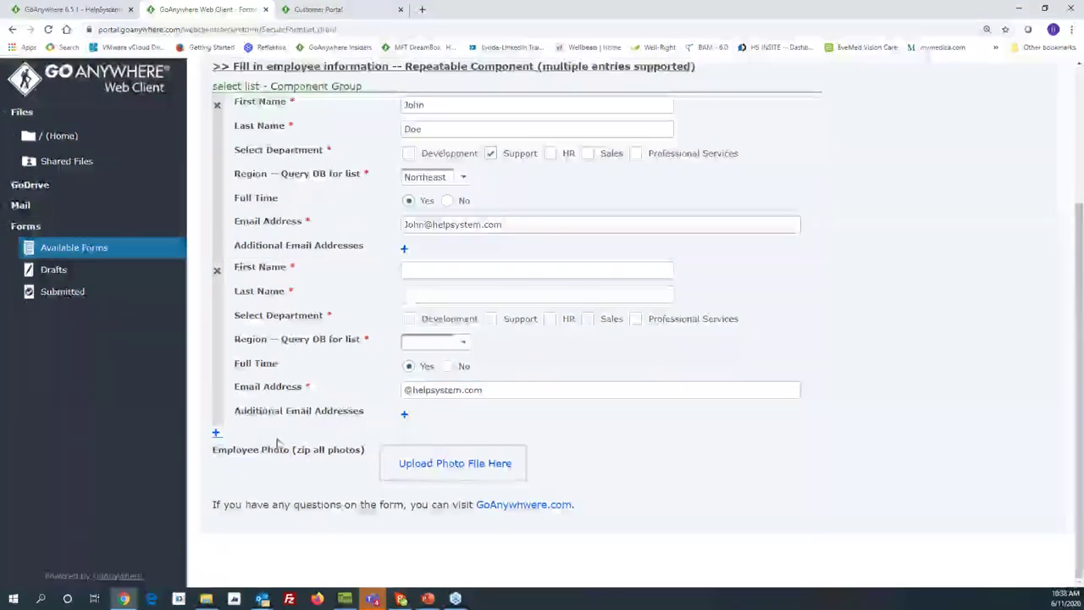
{"action": "left_click", "coordinate": [412, 271]}
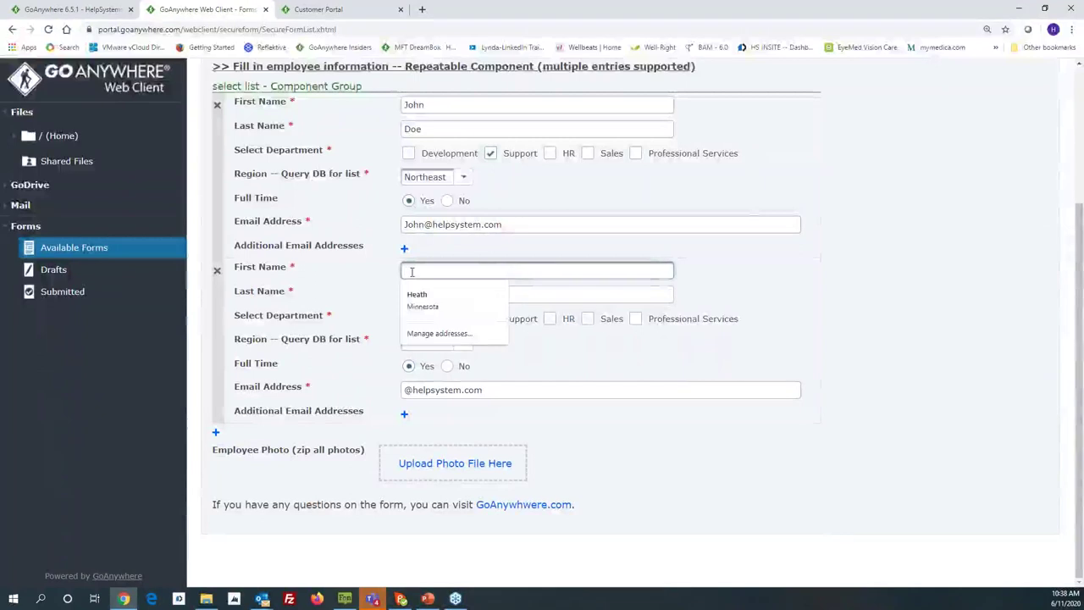
{"action": "type", "text": "Jane"}
{"action": "left_click", "coordinate": [421, 292]}
{"action": "type", "text": "Doe"}
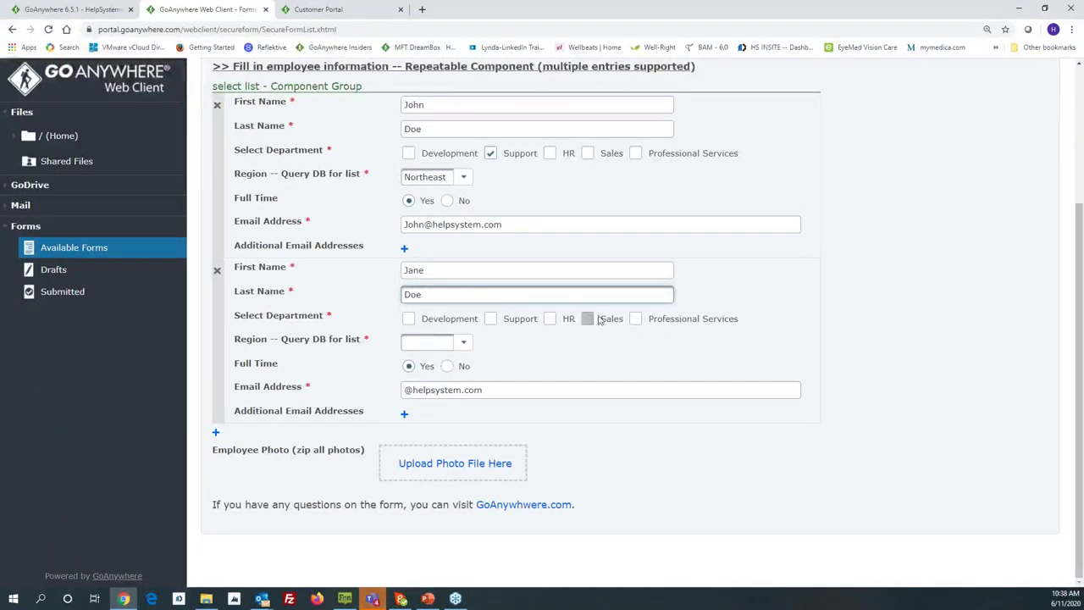
{"action": "left_click", "coordinate": [587, 319]}
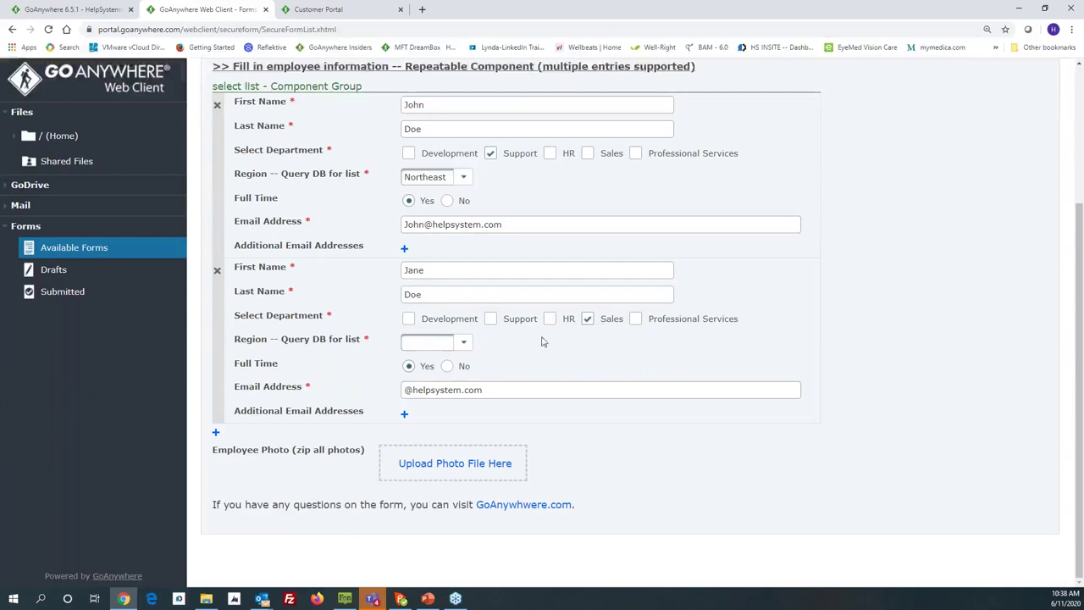
{"action": "left_click", "coordinate": [464, 342]}
{"action": "left_click", "coordinate": [420, 392]}
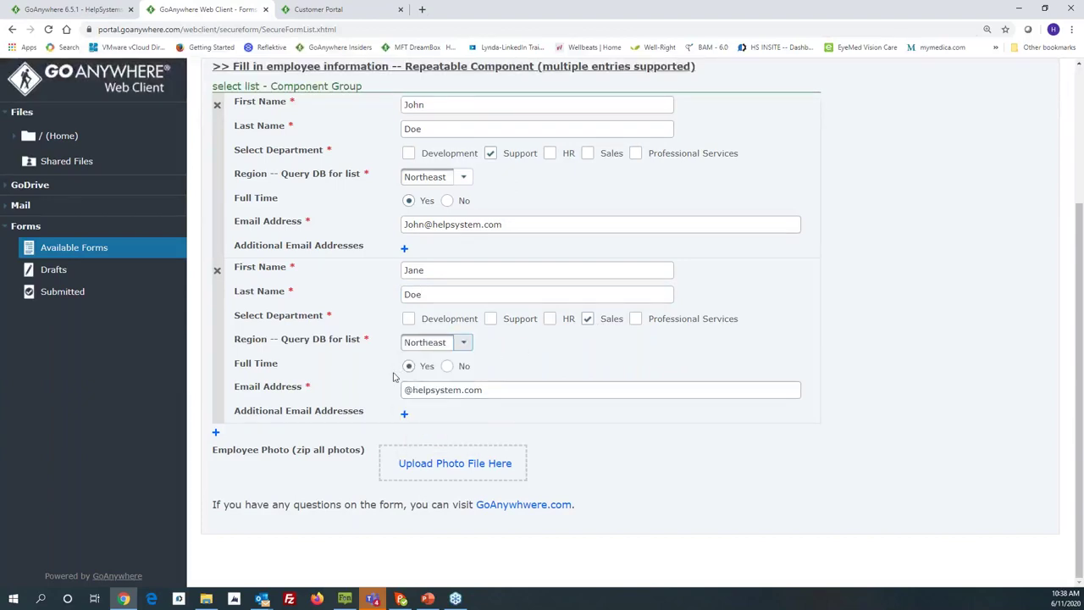
{"action": "left_click", "coordinate": [407, 390]}
{"action": "type", "text": "Jane"}
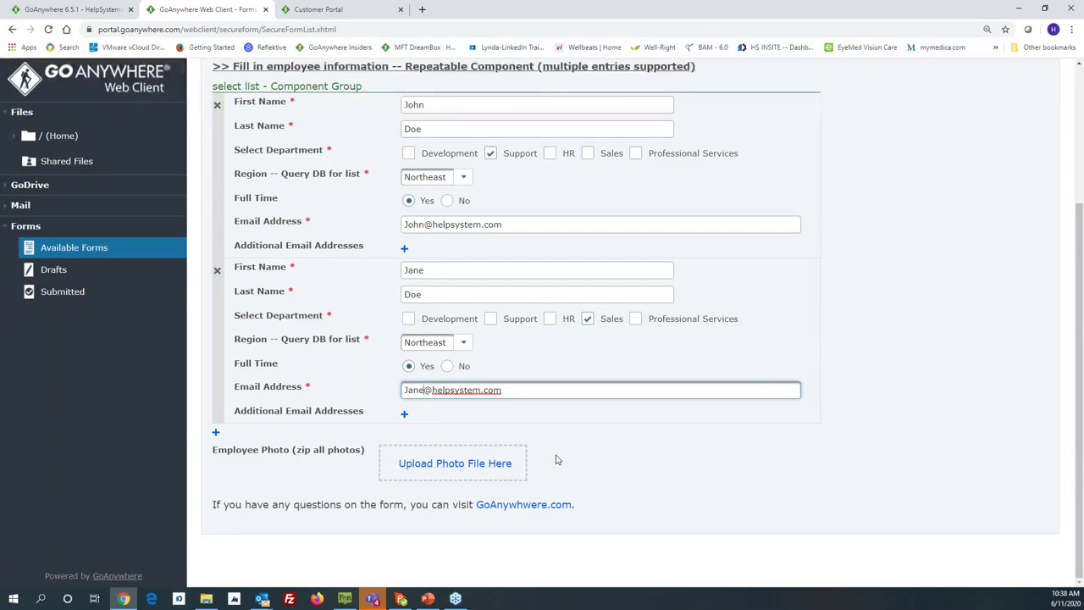
{"action": "scroll", "coordinate": [556, 460], "scroll_direction": "up", "scroll_amount": 3}
Step: Submit the employee form, then back out of the unsaved-form sign-out prompt
{"action": "left_click", "coordinate": [229, 102]}
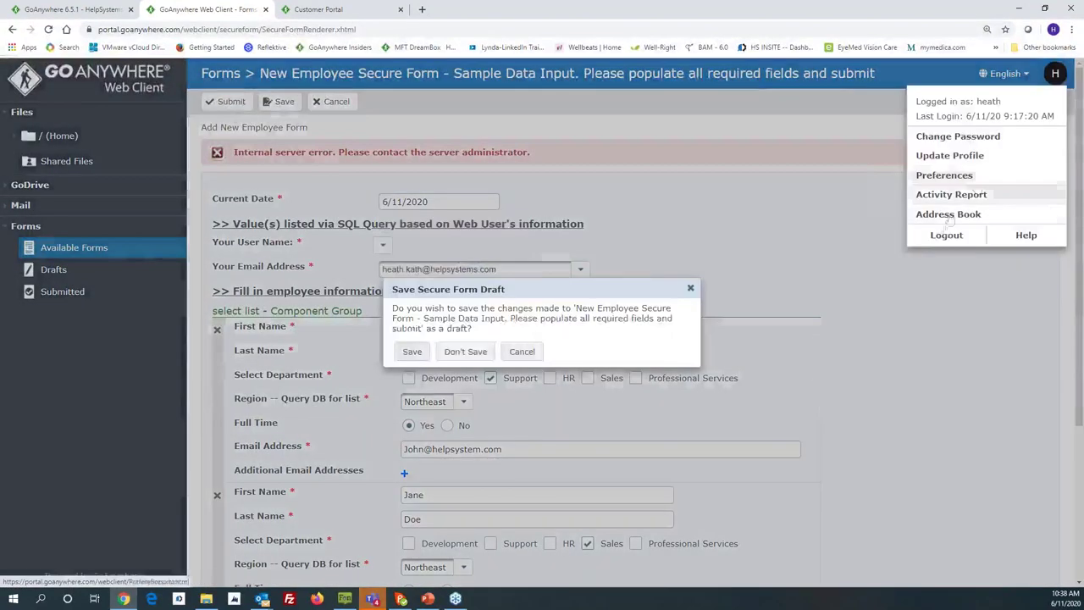
{"action": "left_click", "coordinate": [465, 351]}
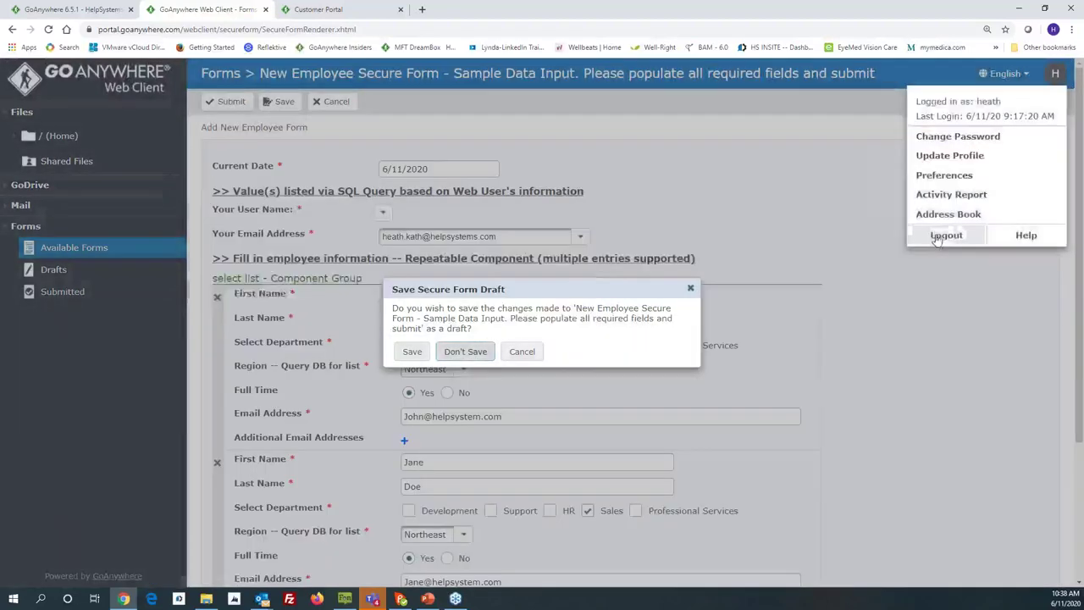
{"action": "left_click", "coordinate": [522, 351]}
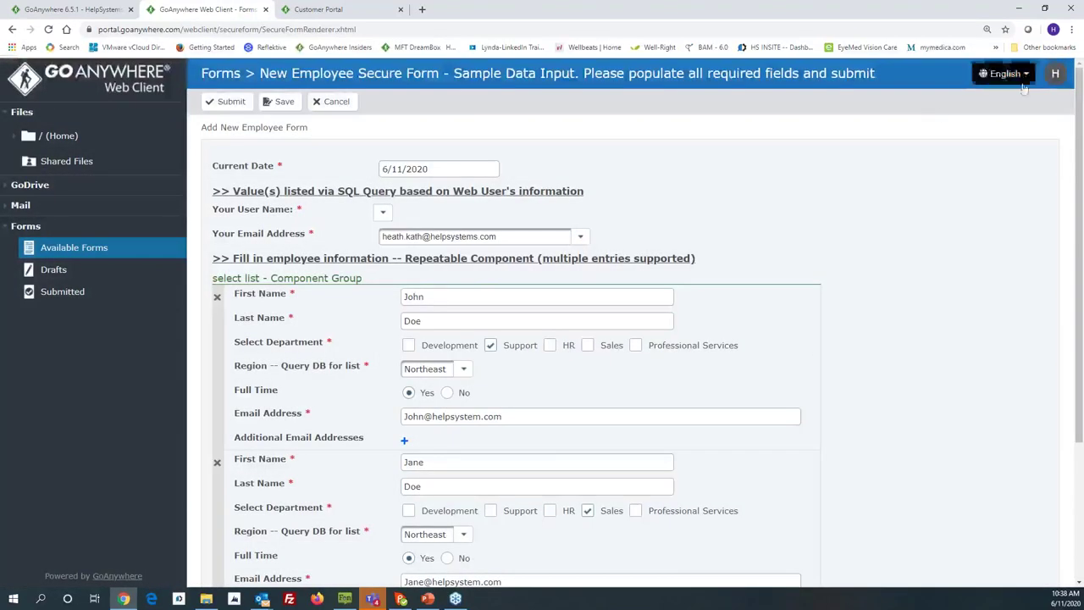
Step: Sign out without saving a draft and enter the user name and password again
{"action": "left_click", "coordinate": [1056, 73]}
{"action": "left_click", "coordinate": [945, 213]}
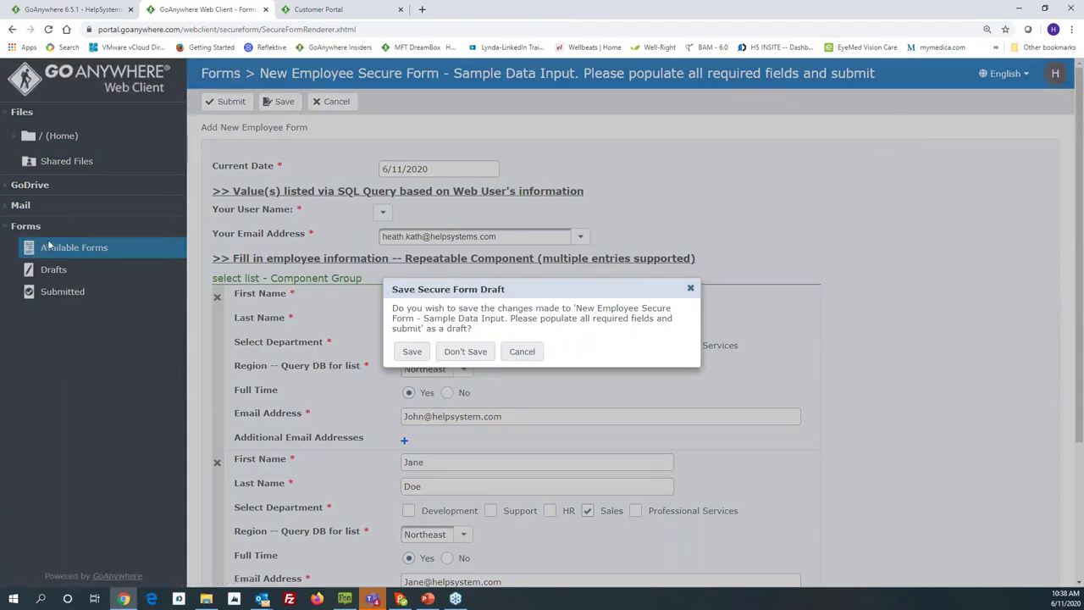
{"action": "left_click", "coordinate": [465, 351]}
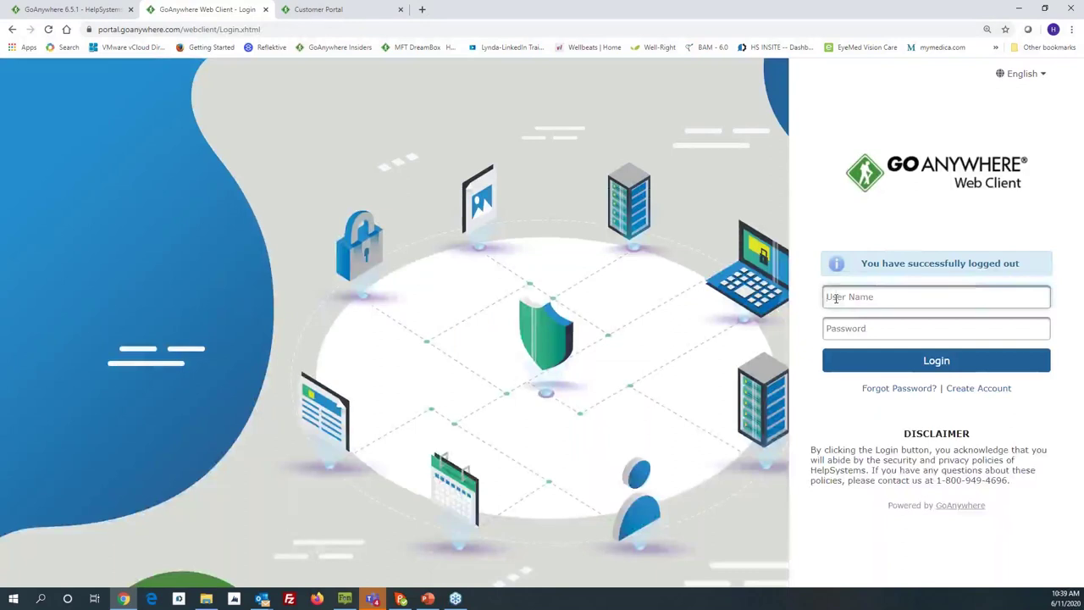
{"action": "type", "text": "alth"}
{"action": "key", "text": "Tab"}
{"action": "type", "text": "••••••"}
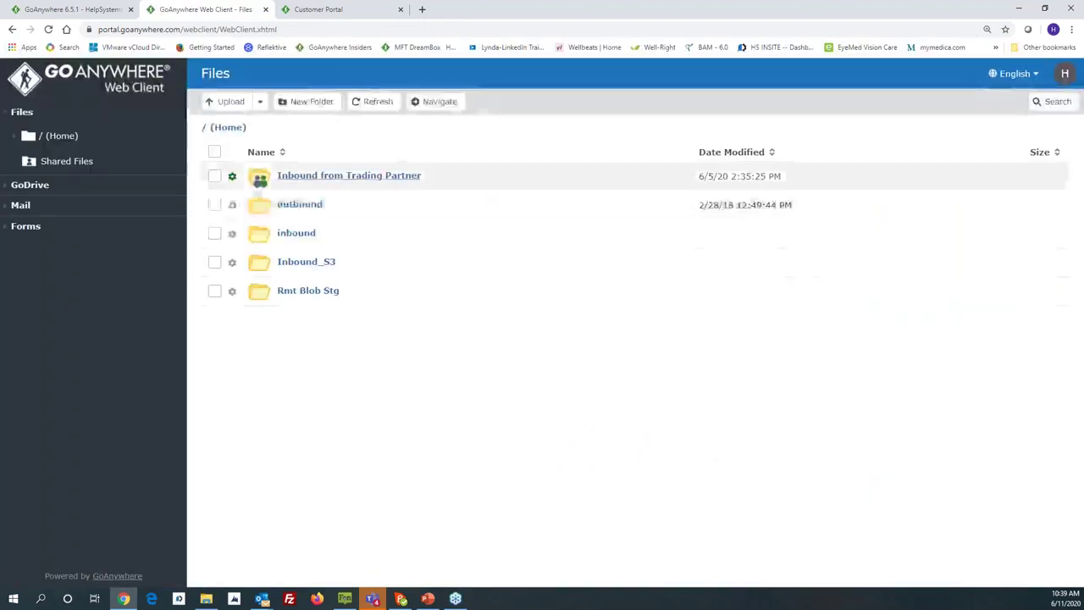
Step: Reopen the New Employee Secure Form from Available Forms and date it 6/11/2020
{"action": "left_click", "coordinate": [34, 226]}
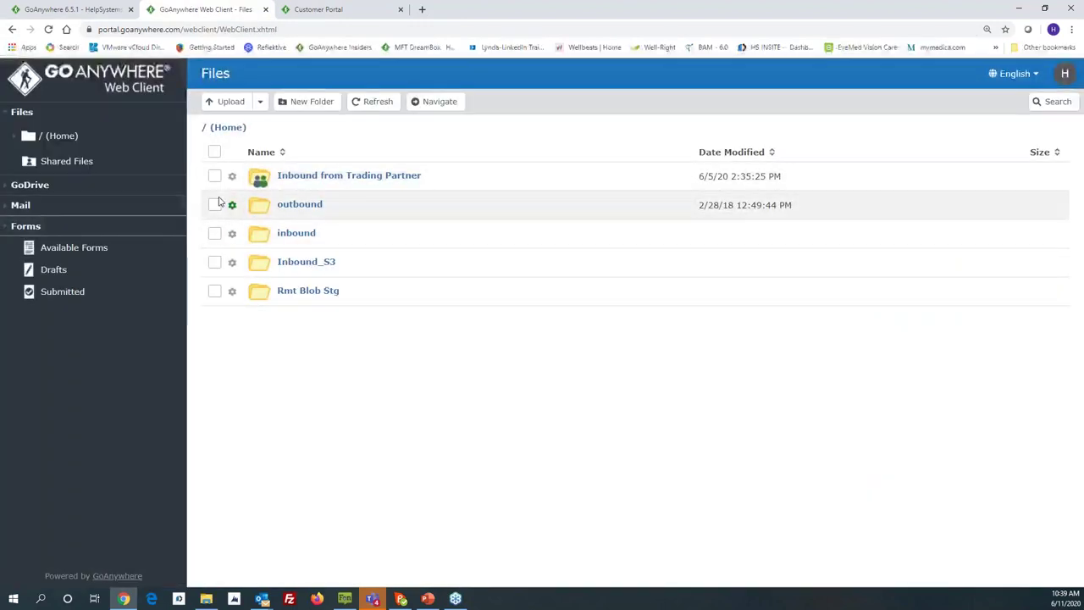
{"action": "left_click", "coordinate": [55, 249]}
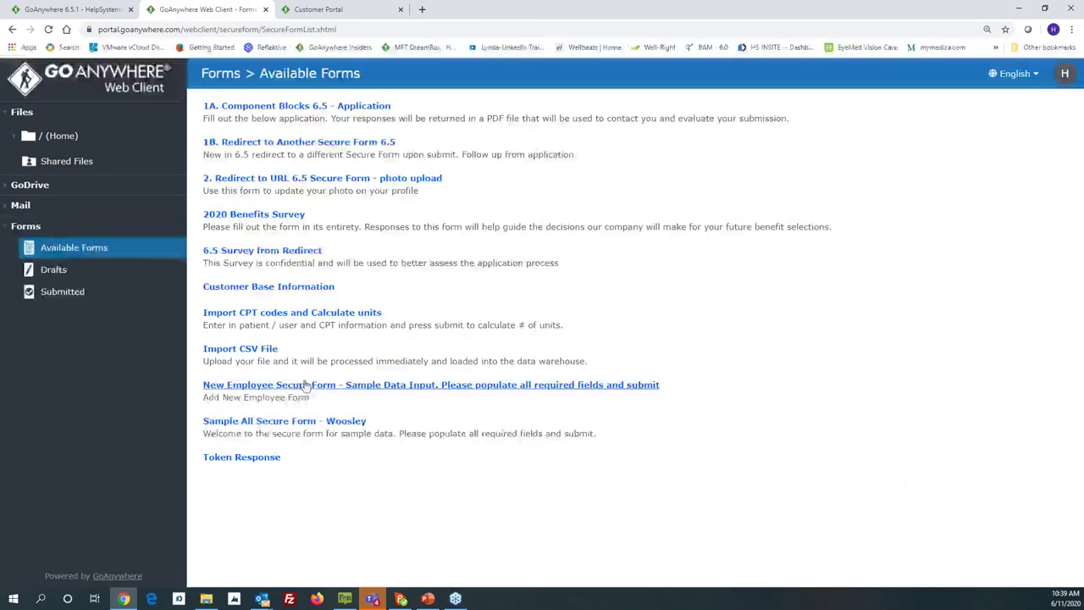
{"action": "left_click", "coordinate": [302, 388]}
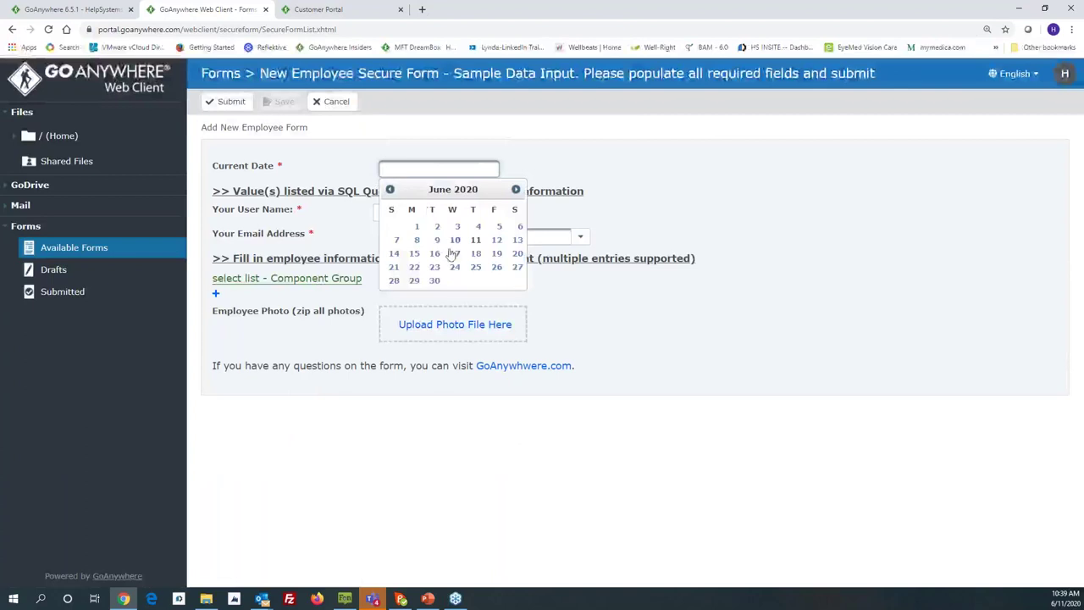
{"action": "left_click", "coordinate": [476, 242]}
{"action": "left_click", "coordinate": [382, 212]}
{"action": "left_click", "coordinate": [397, 246]}
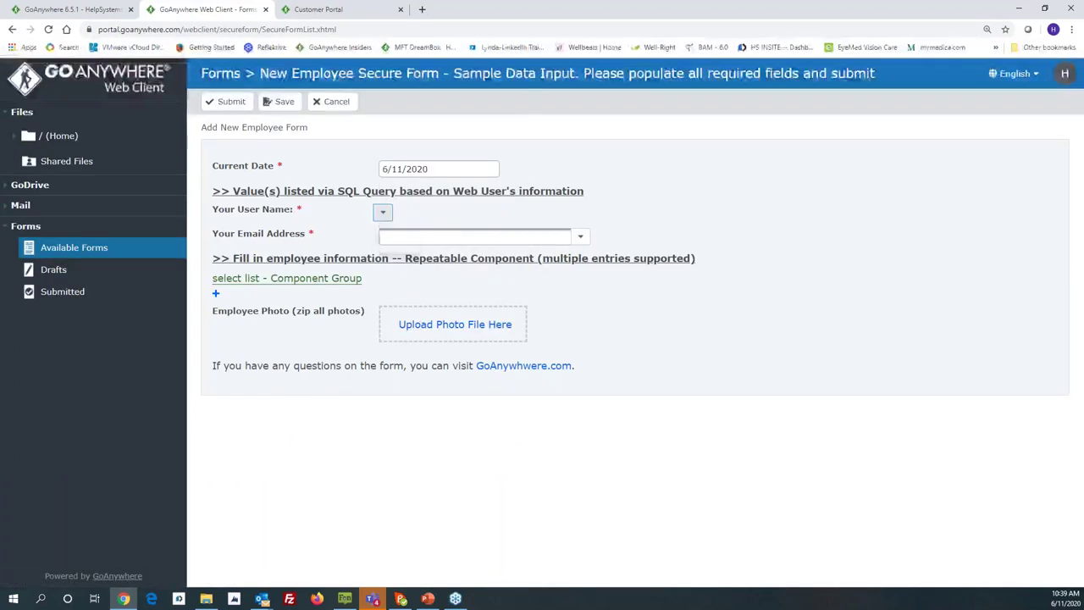
{"action": "left_click", "coordinate": [383, 212]}
{"action": "left_click", "coordinate": [402, 244]}
Step: Choose your e-mail address, add an employee entry and enter the first name
{"action": "left_click", "coordinate": [579, 238]}
{"action": "left_click", "coordinate": [491, 269]}
{"action": "left_click", "coordinate": [505, 240]}
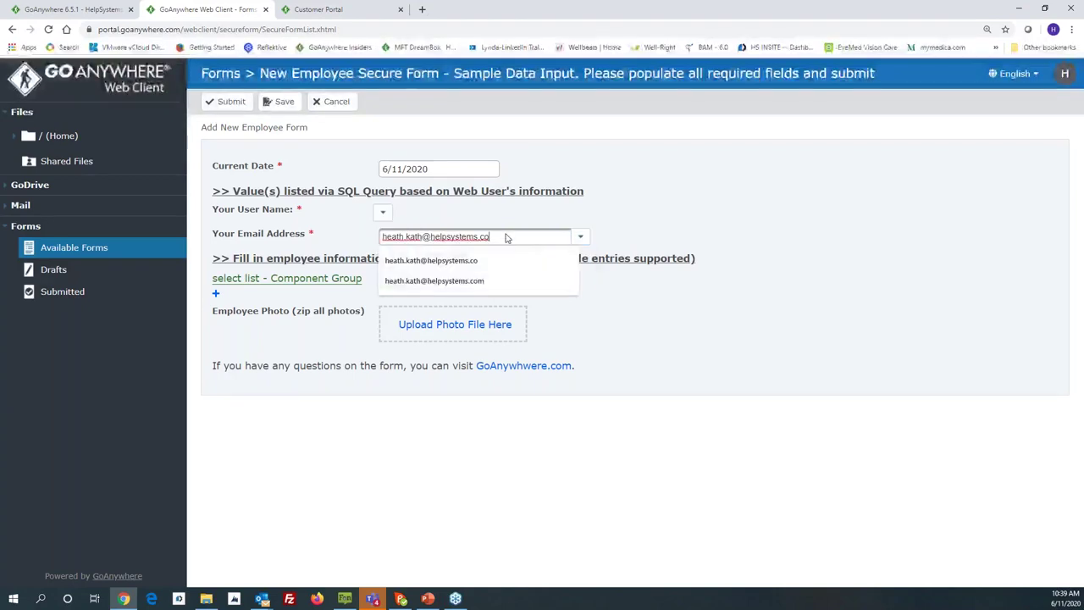
{"action": "type", "text": "m"}
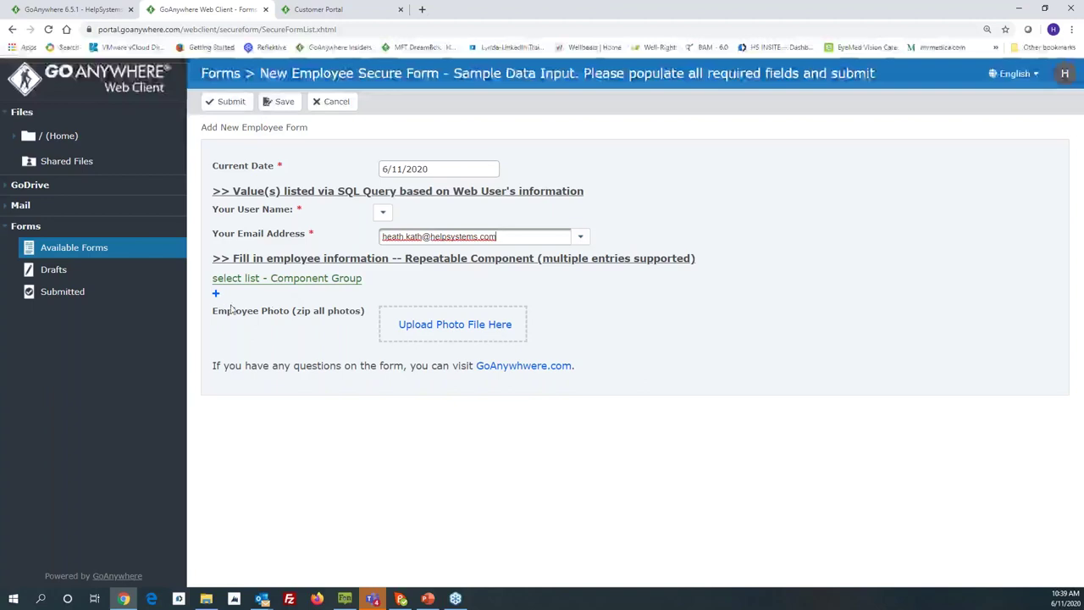
{"action": "left_click", "coordinate": [217, 296]}
{"action": "left_click", "coordinate": [421, 296]}
{"action": "type", "text": "John"}
{"action": "key", "text": "Tab"}
Step: Complete the first entry with last name, Support department, Northeast region and e-mail
{"action": "type", "text": "Doe"}
{"action": "left_click", "coordinate": [491, 346]}
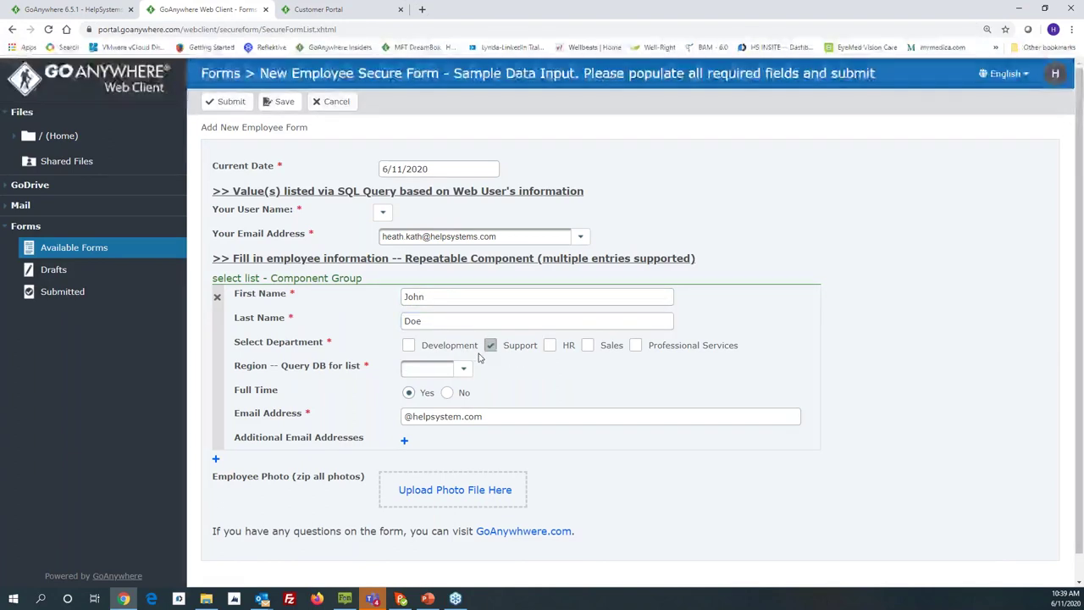
{"action": "left_click", "coordinate": [465, 371]}
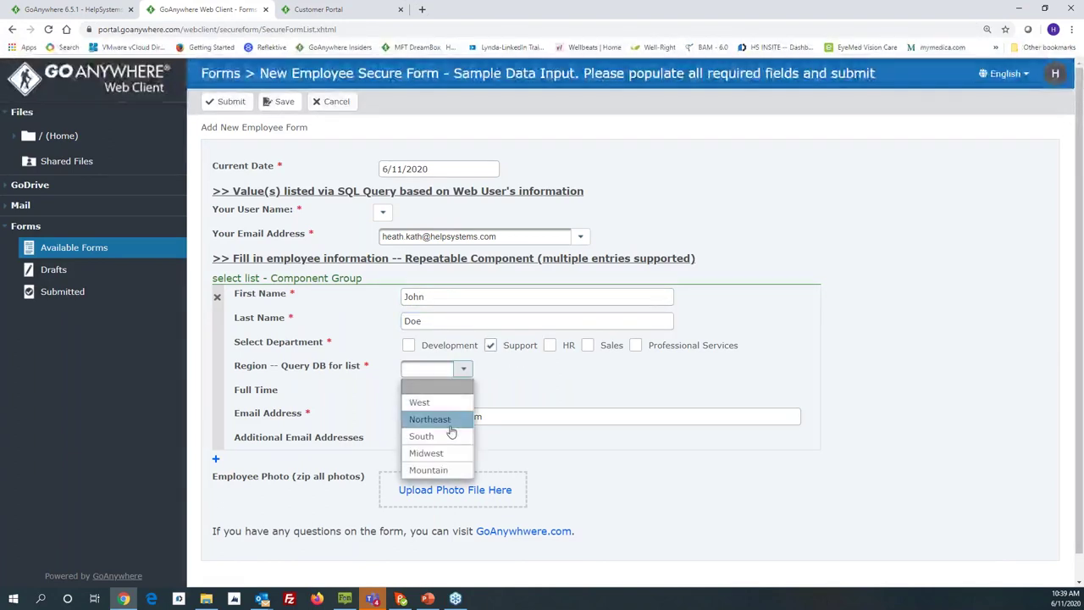
{"action": "left_click", "coordinate": [450, 428]}
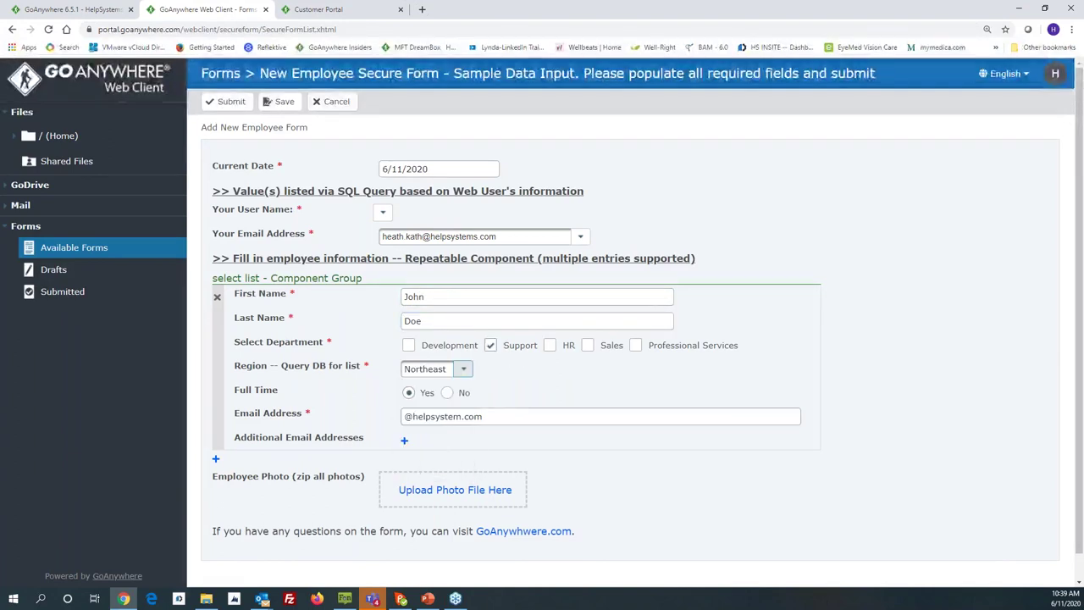
{"action": "left_click", "coordinate": [406, 422]}
{"action": "type", "text": "John"}
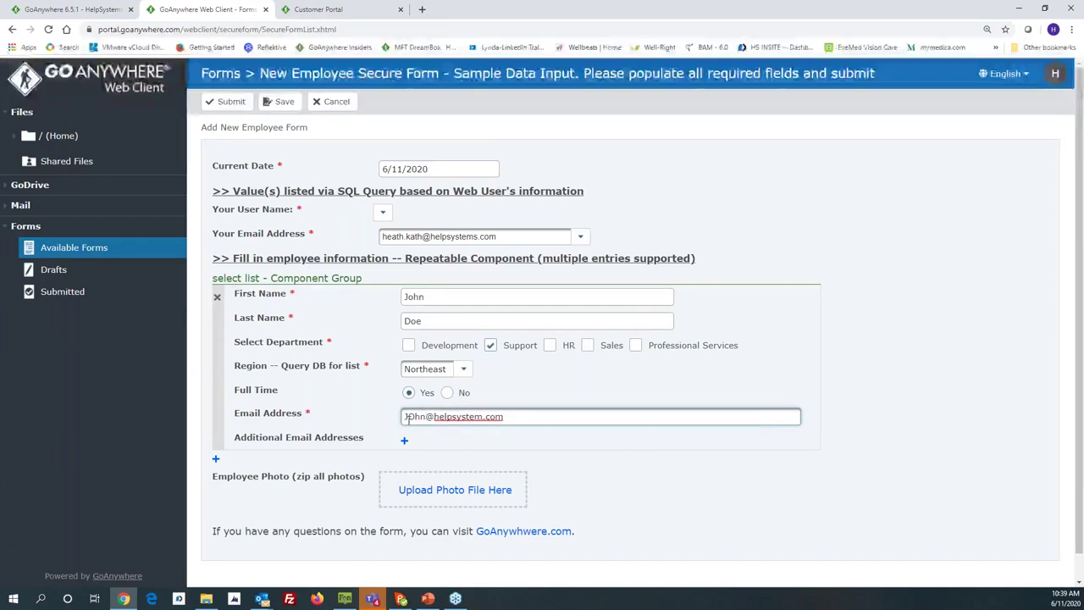
{"action": "left_click", "coordinate": [217, 461]}
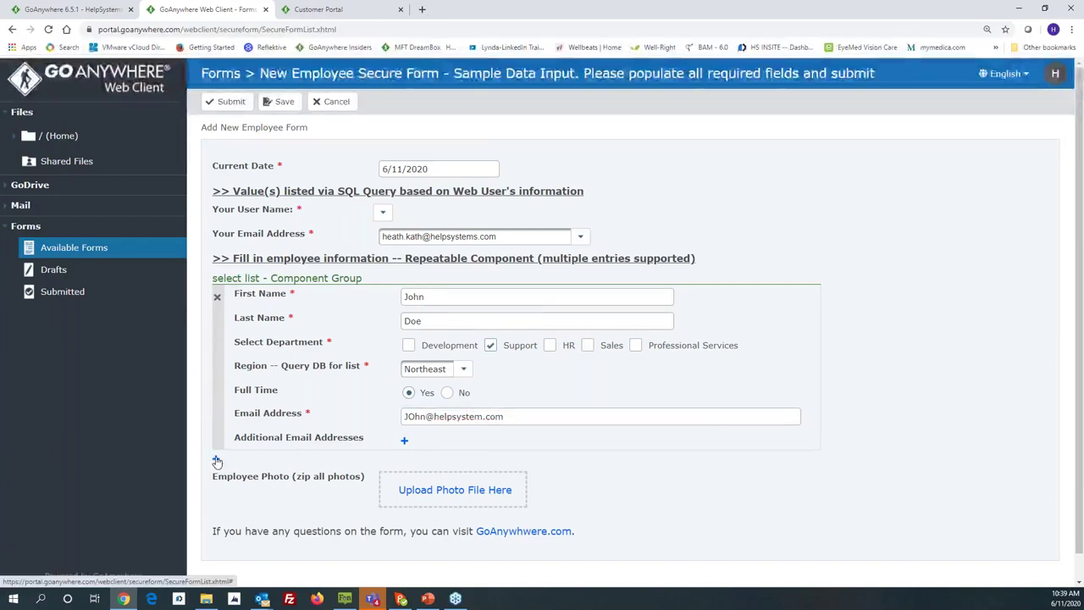
Step: Fill a second entry in Sales, Northeast, with name and e-mail, then submit the form
{"action": "left_click", "coordinate": [413, 267]}
{"action": "type", "text": "Jane"}
{"action": "left_click", "coordinate": [412, 294]}
{"action": "type", "text": "Doe"}
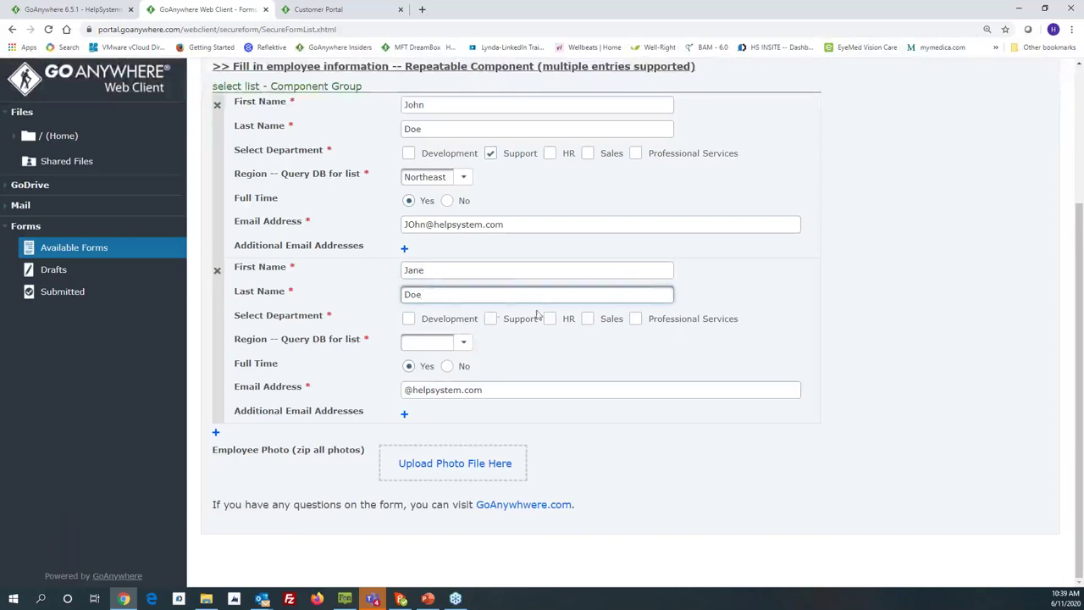
{"action": "left_click", "coordinate": [588, 319]}
{"action": "left_click", "coordinate": [464, 342]}
{"action": "left_click", "coordinate": [437, 392]}
{"action": "left_click", "coordinate": [406, 389]}
{"action": "type", "text": "Jane"}
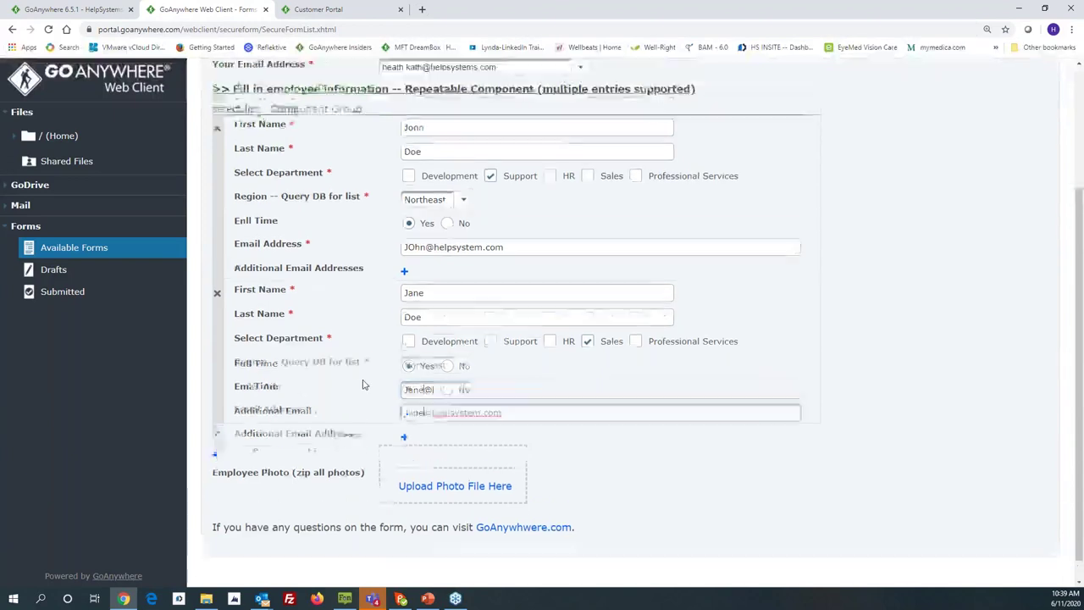
{"action": "scroll", "coordinate": [361, 386], "scroll_direction": "up", "scroll_amount": 3}
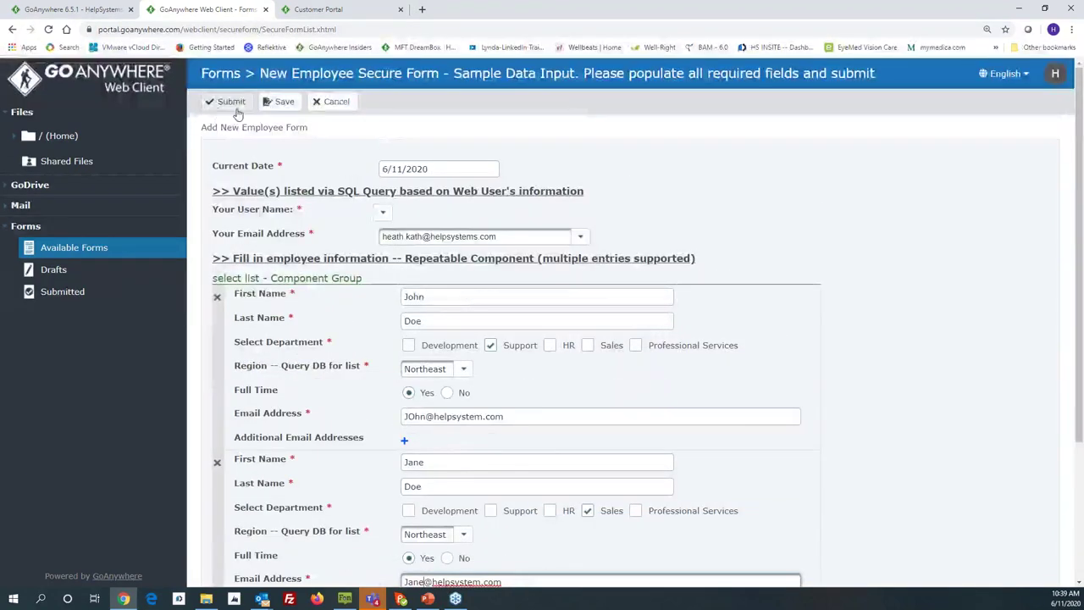
{"action": "left_click", "coordinate": [230, 102]}
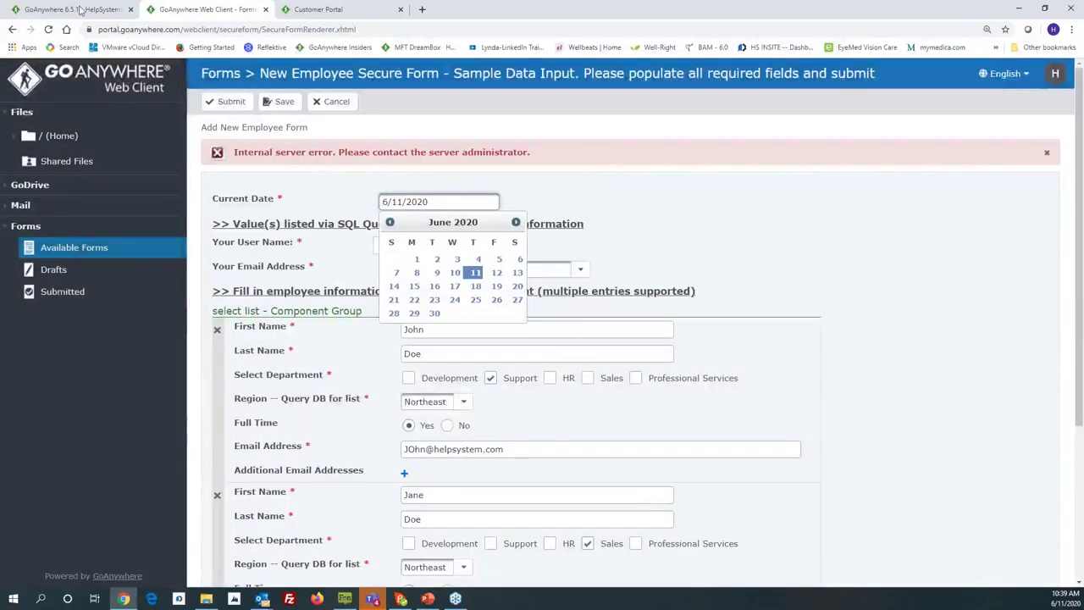
{"action": "left_click", "coordinate": [75, 10]}
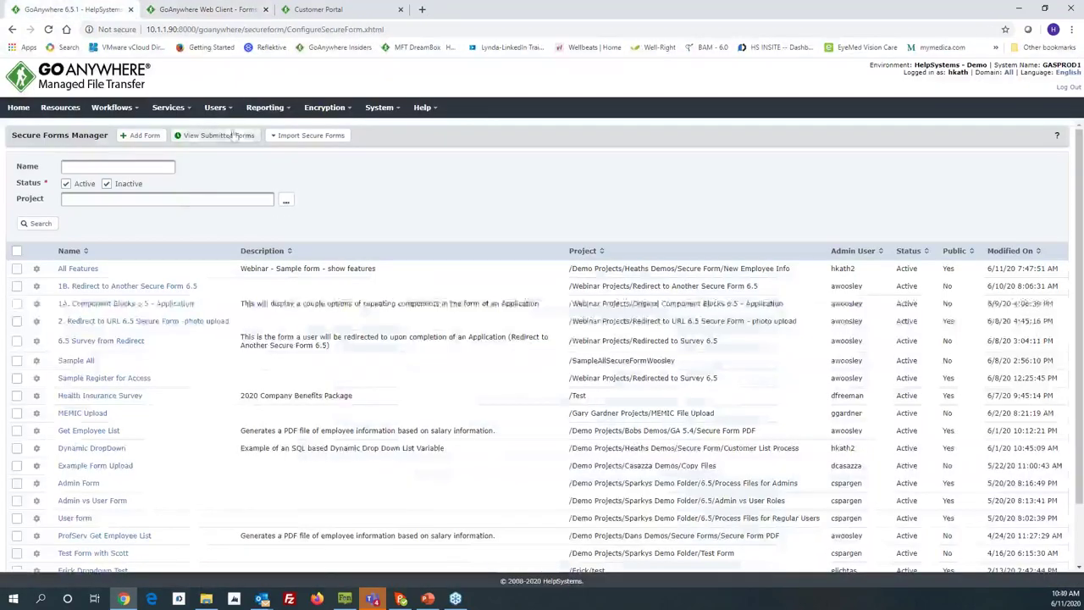
Step: Open Audit Logs from the Reporting menu
{"action": "left_click", "coordinate": [256, 110]}
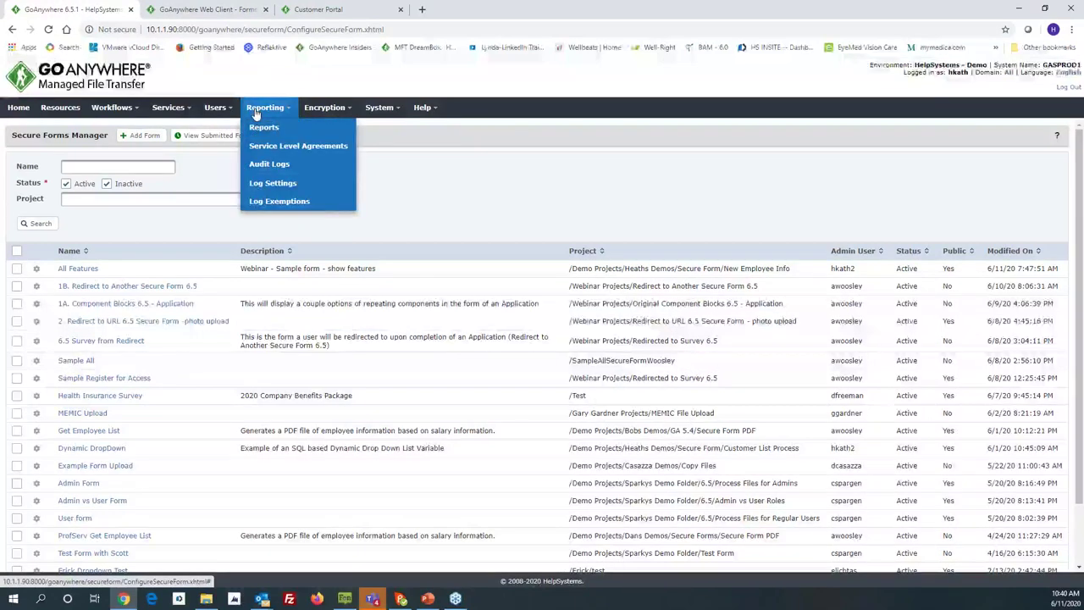
{"action": "left_click", "coordinate": [271, 165]}
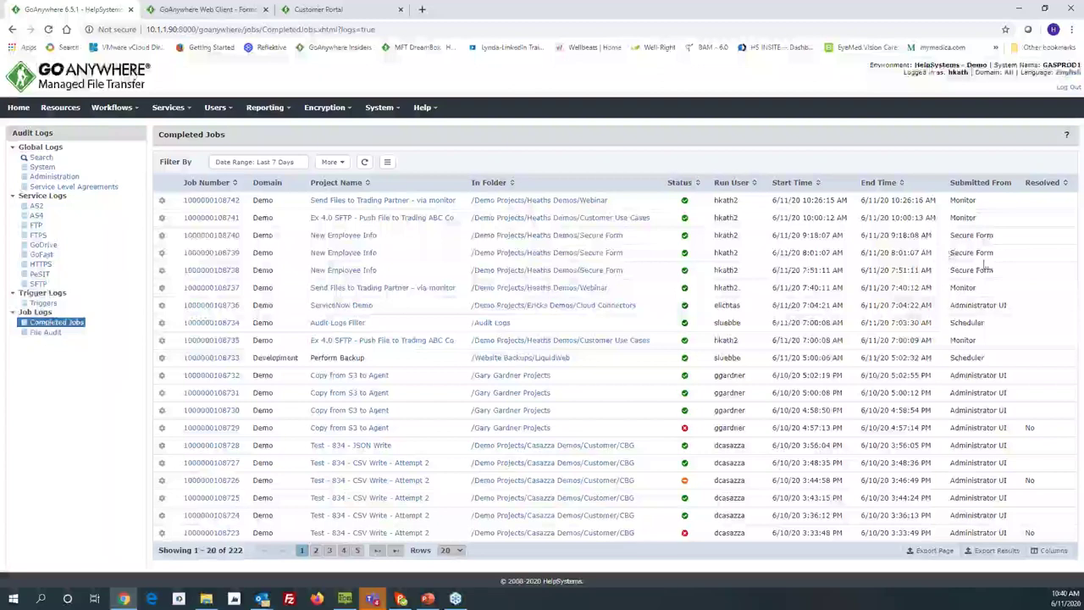
{"action": "left_click", "coordinate": [224, 240]}
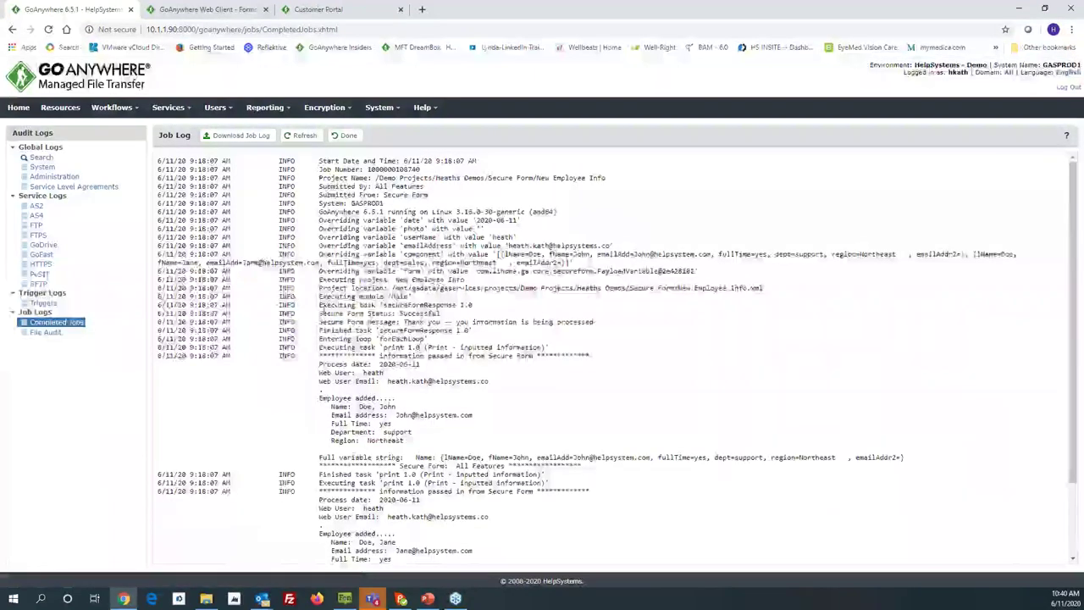
{"action": "scroll", "coordinate": [610, 356], "scroll_direction": "down", "scroll_amount": 2}
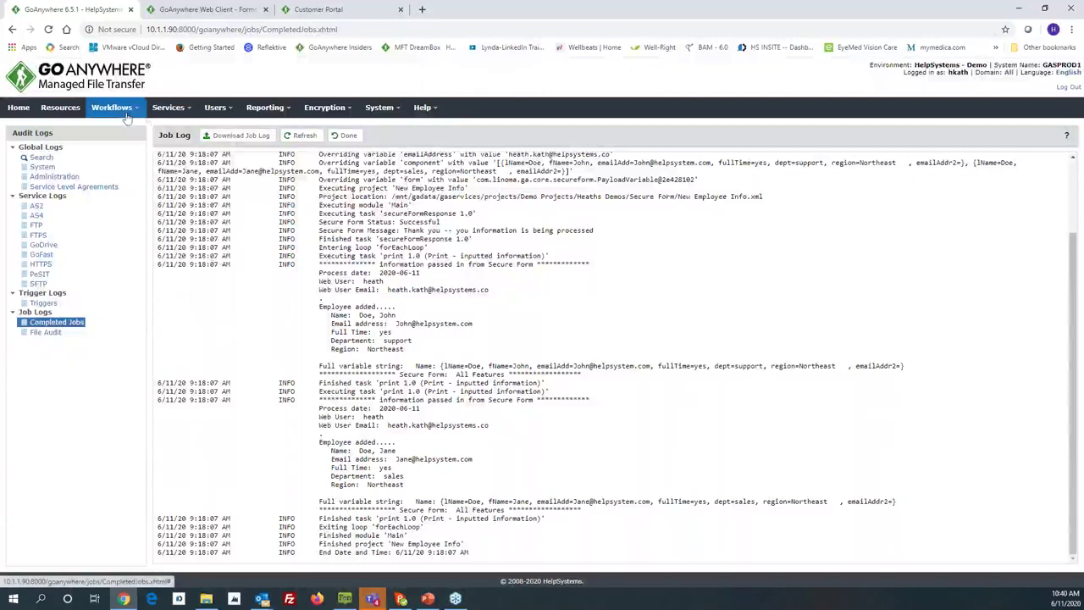
{"action": "left_click", "coordinate": [346, 137]}
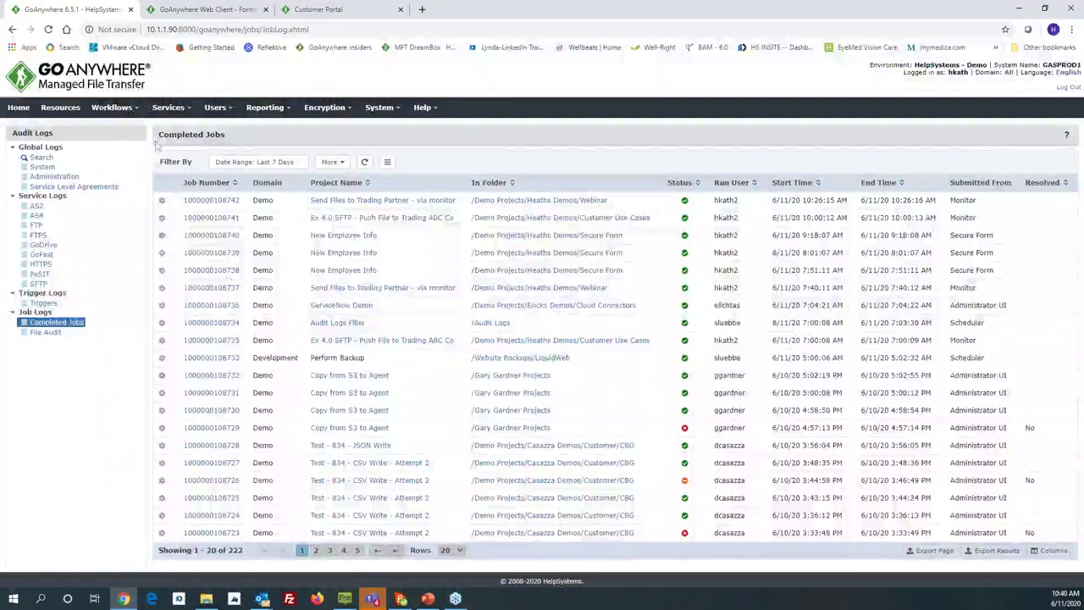
Step: Open New Employee Info from the Secure Form projects folder and view its Secure Form Response task
{"action": "left_click", "coordinate": [117, 135]}
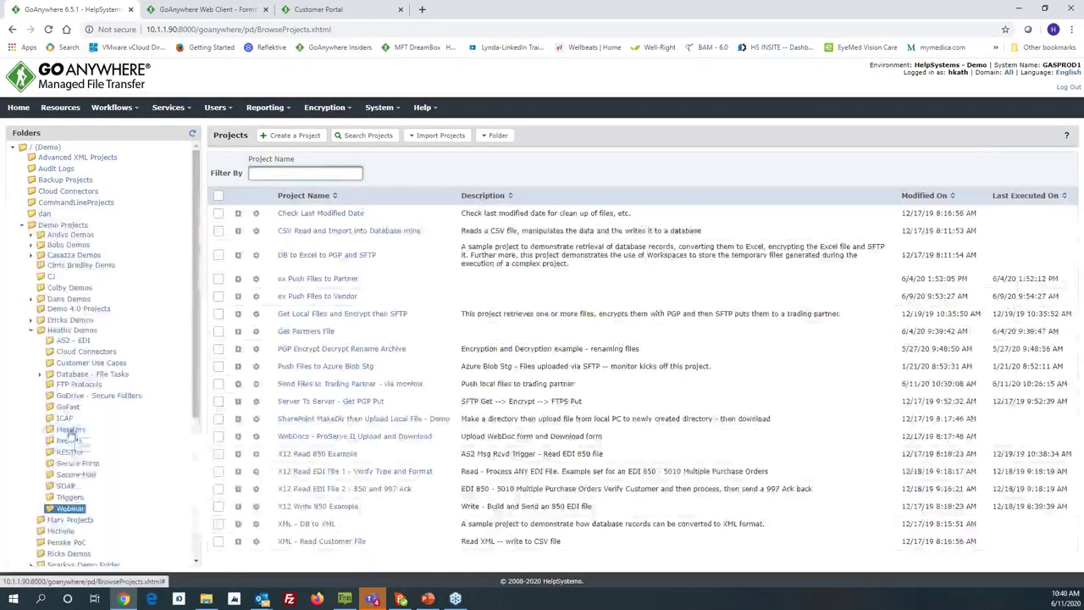
{"action": "left_click", "coordinate": [78, 463]}
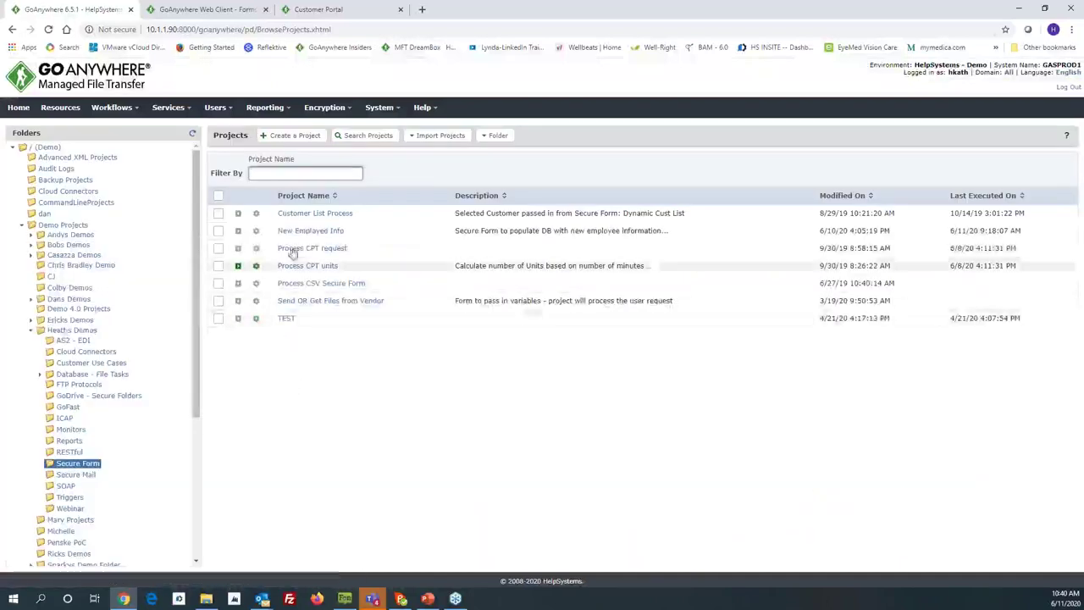
{"action": "left_click", "coordinate": [301, 234]}
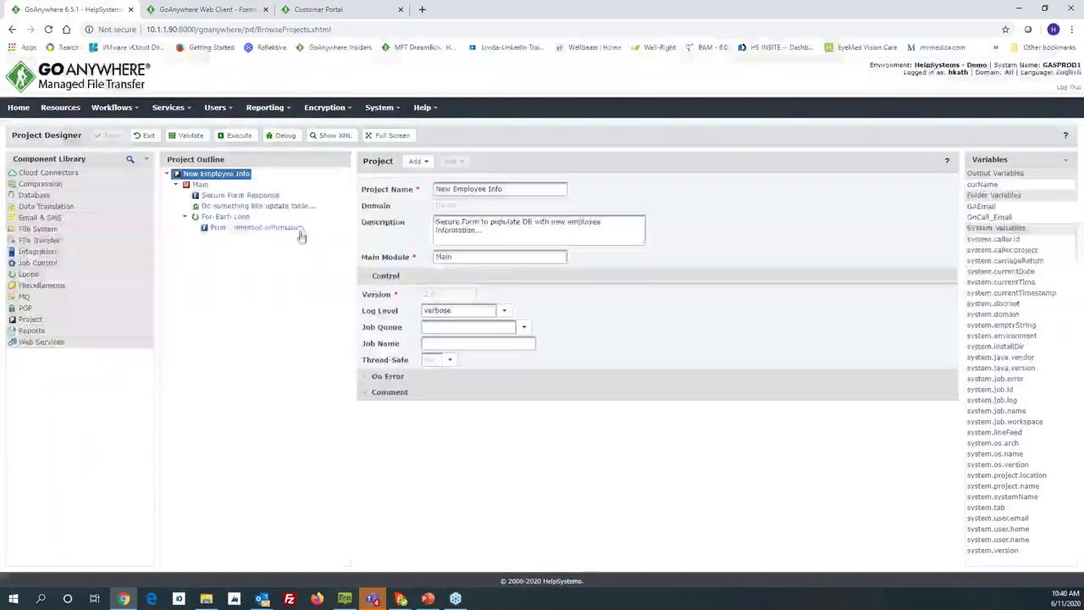
{"action": "left_click", "coordinate": [231, 196]}
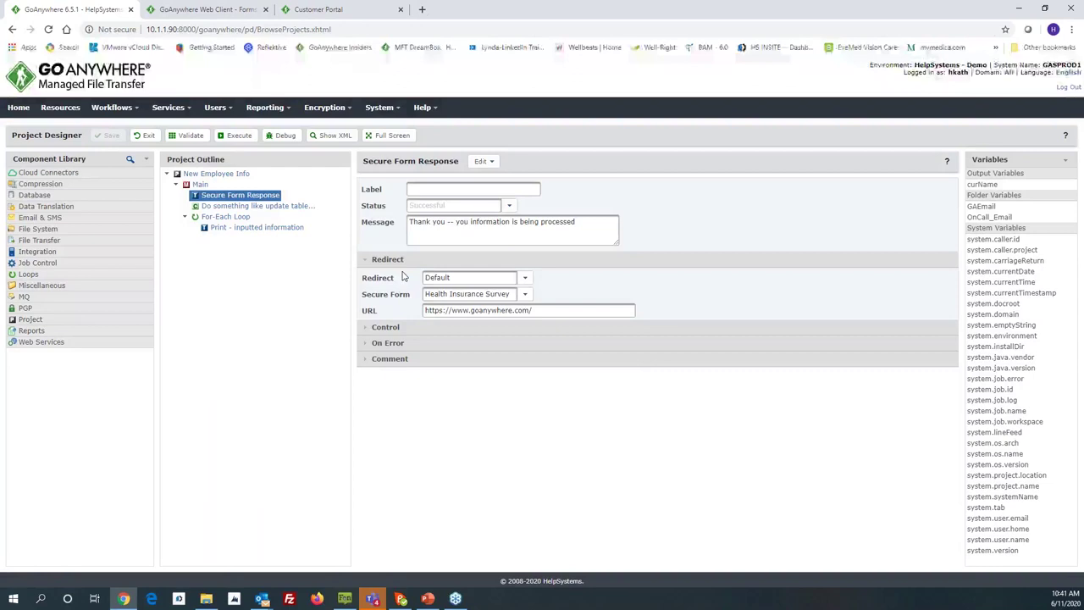
Step: Inspect the form response's Secure Form and Redirect options, then show the For-Each Loop iterating ${component} into curName
{"action": "left_click", "coordinate": [525, 294]}
{"action": "left_click", "coordinate": [524, 294]}
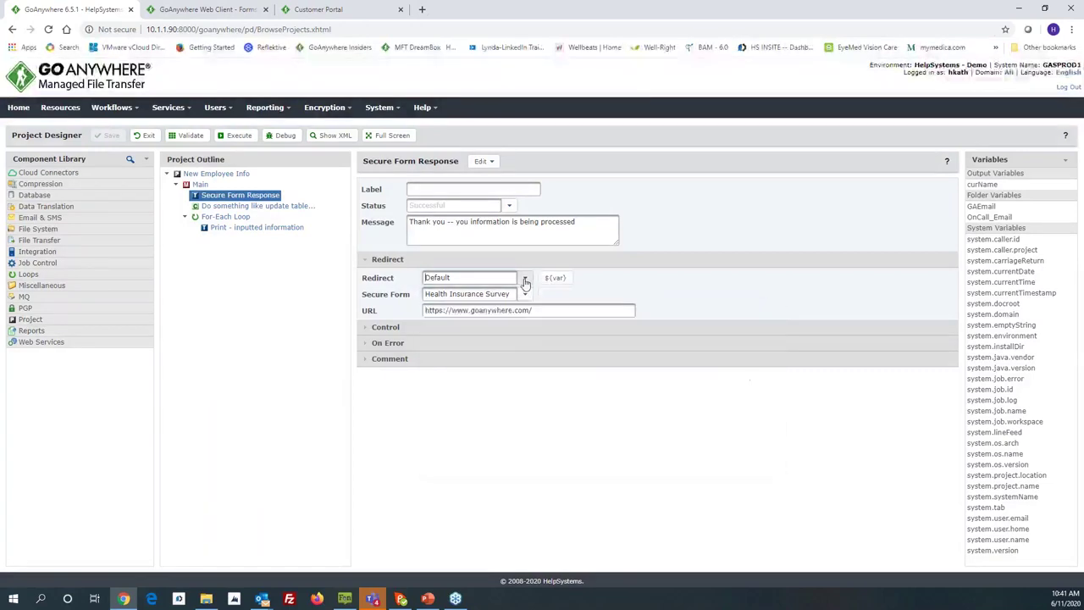
{"action": "left_click", "coordinate": [491, 278]}
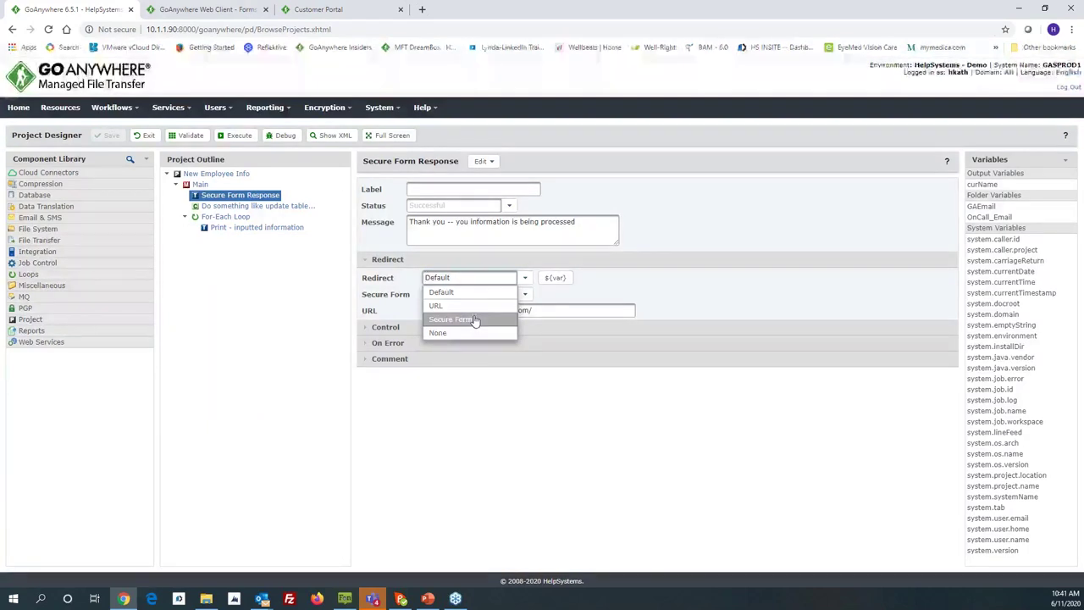
{"action": "left_click", "coordinate": [513, 399]}
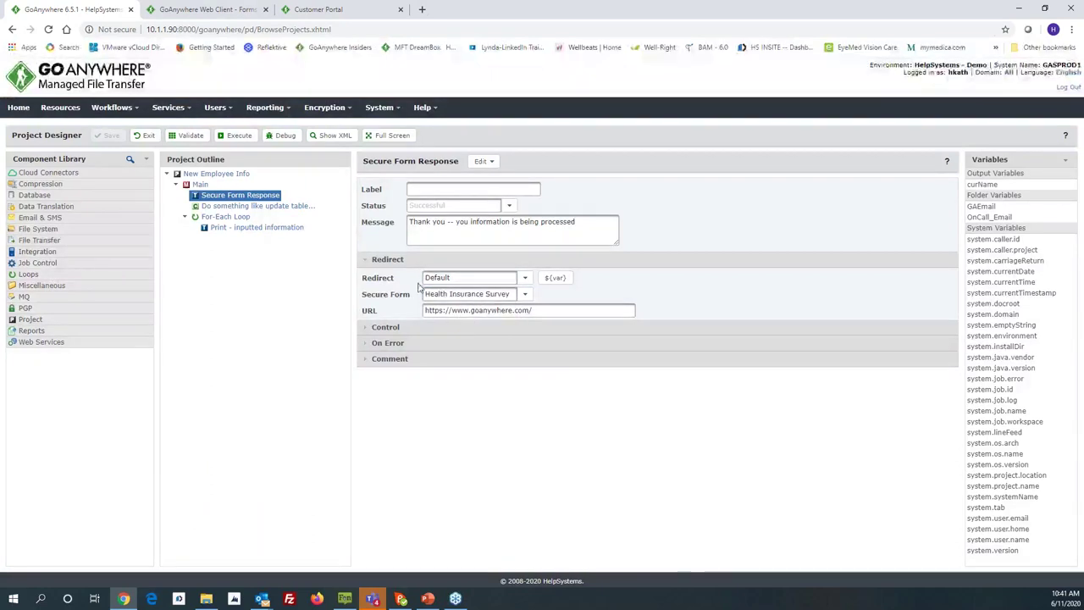
{"action": "left_click_drag", "start_coordinate": [202, 196], "coordinate": [154, 151]}
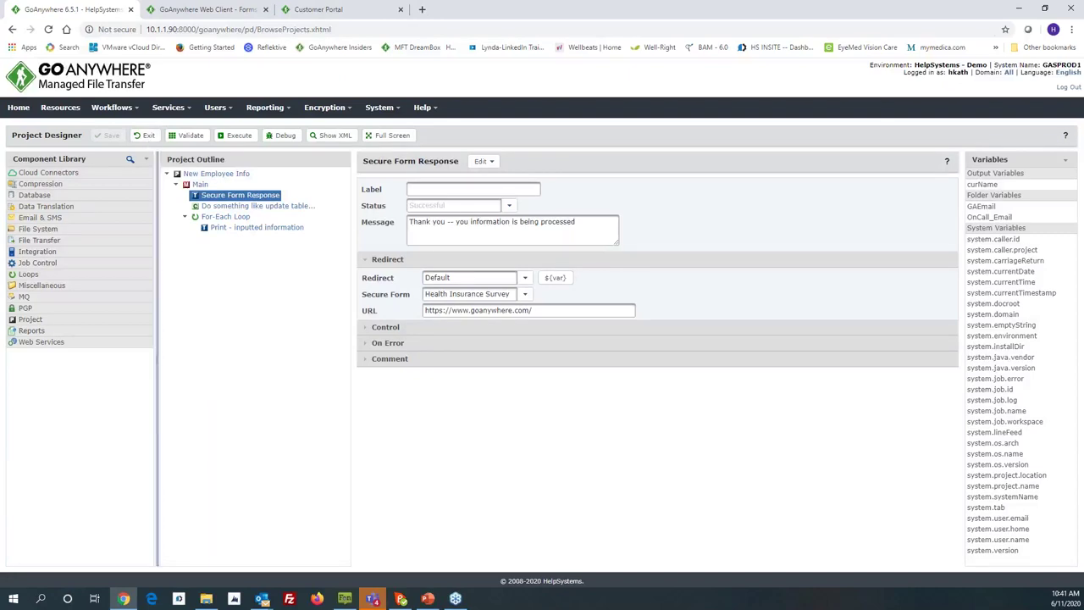
{"action": "left_click", "coordinate": [226, 217]}
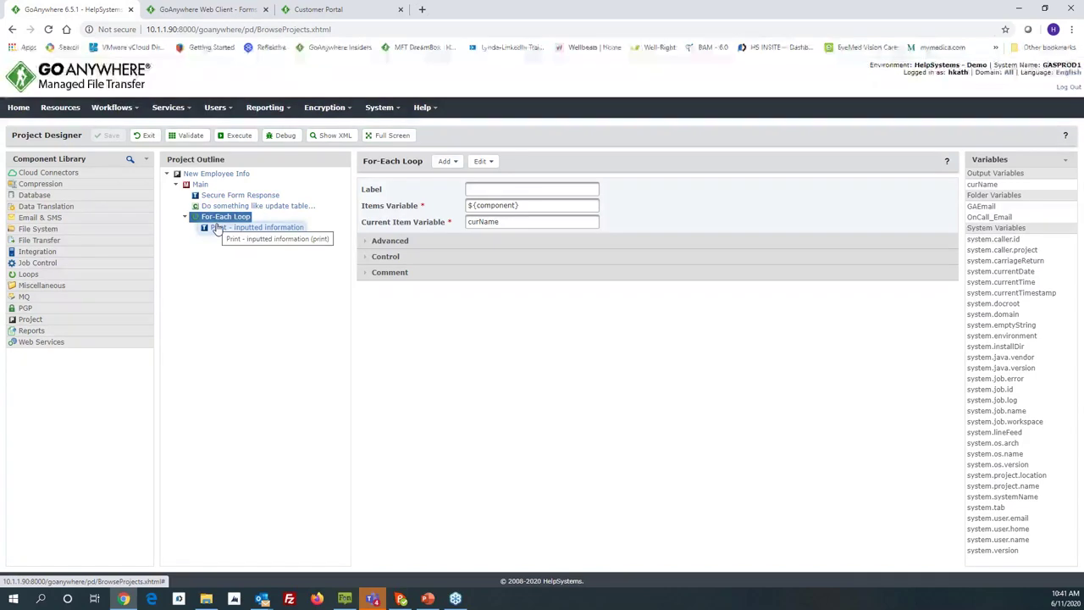
Step: Read through the Print step's message text, then exit the Project Designer to the Secure Form projects list
{"action": "left_click", "coordinate": [217, 229]}
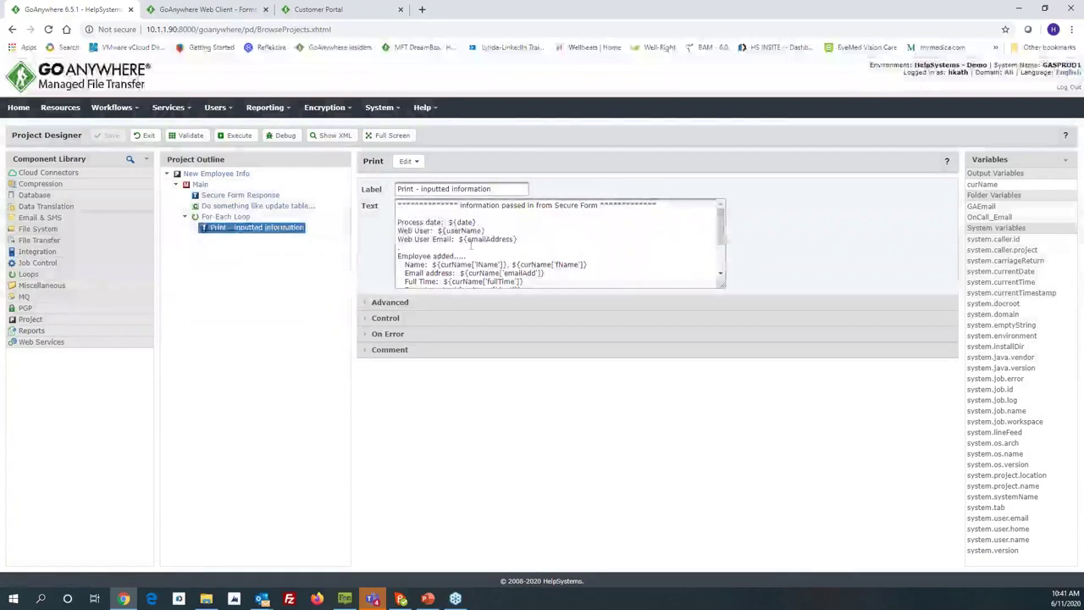
{"action": "scroll", "coordinate": [471, 245], "scroll_direction": "down", "scroll_amount": 3}
{"action": "left_click", "coordinate": [146, 137]}
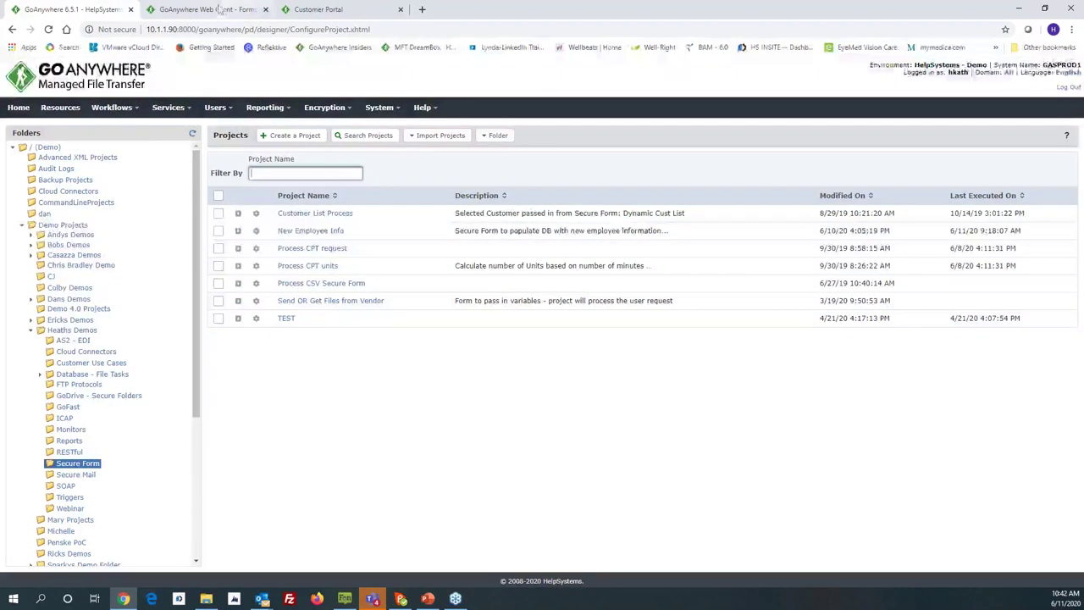
Step: Glance at the Customer Portal's Cloud Environments page, then return to the Web Client Forms tab
{"action": "left_click", "coordinate": [320, 12]}
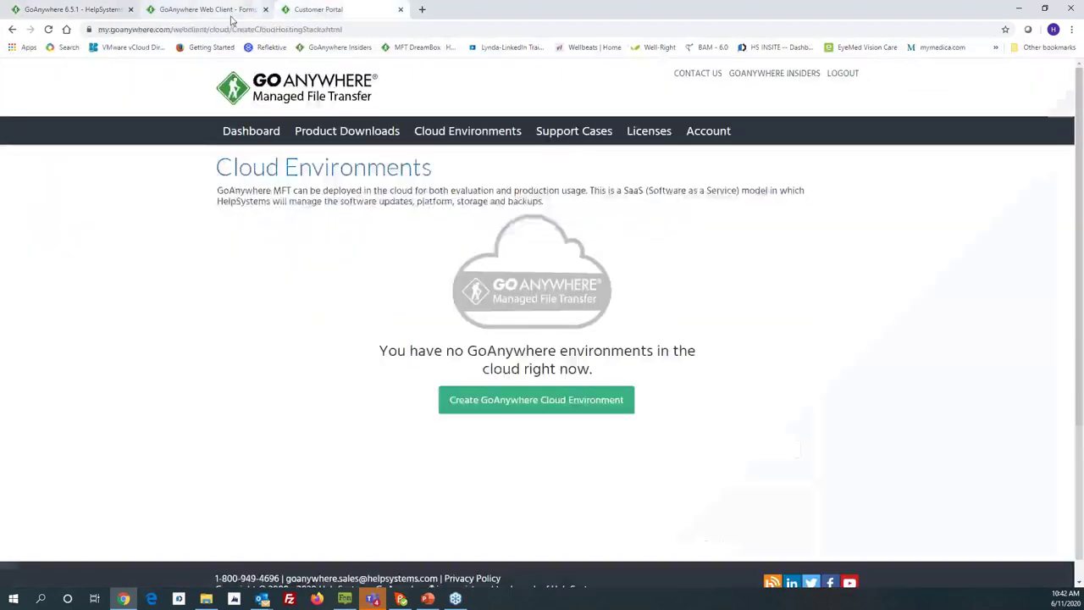
{"action": "left_click", "coordinate": [212, 10]}
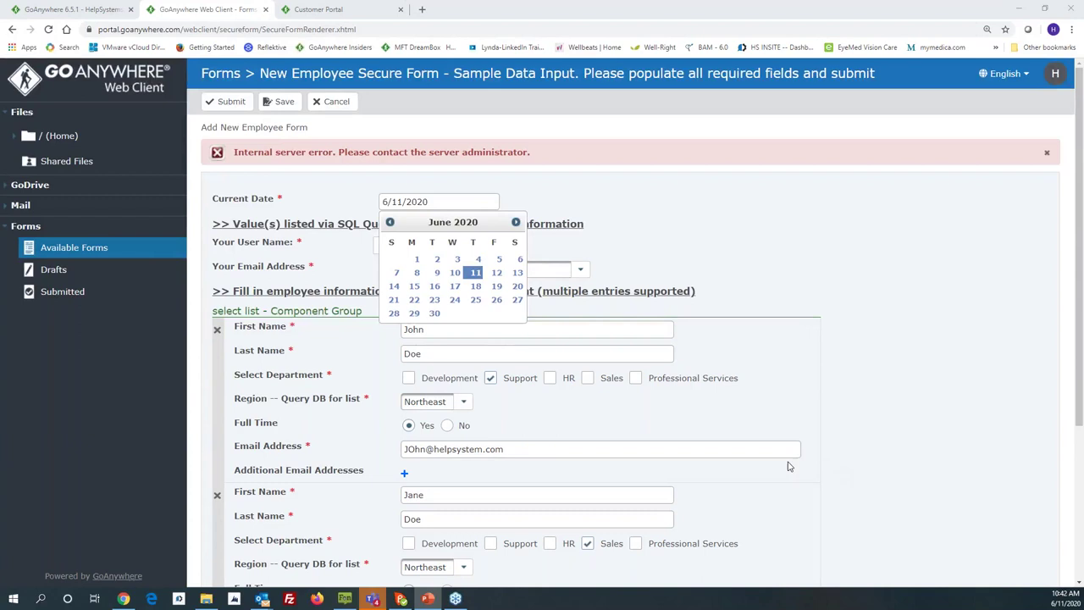
Step: Close the date picker and go to Mail, discarding the New Employee form without saving a draft
{"action": "left_click", "coordinate": [904, 320]}
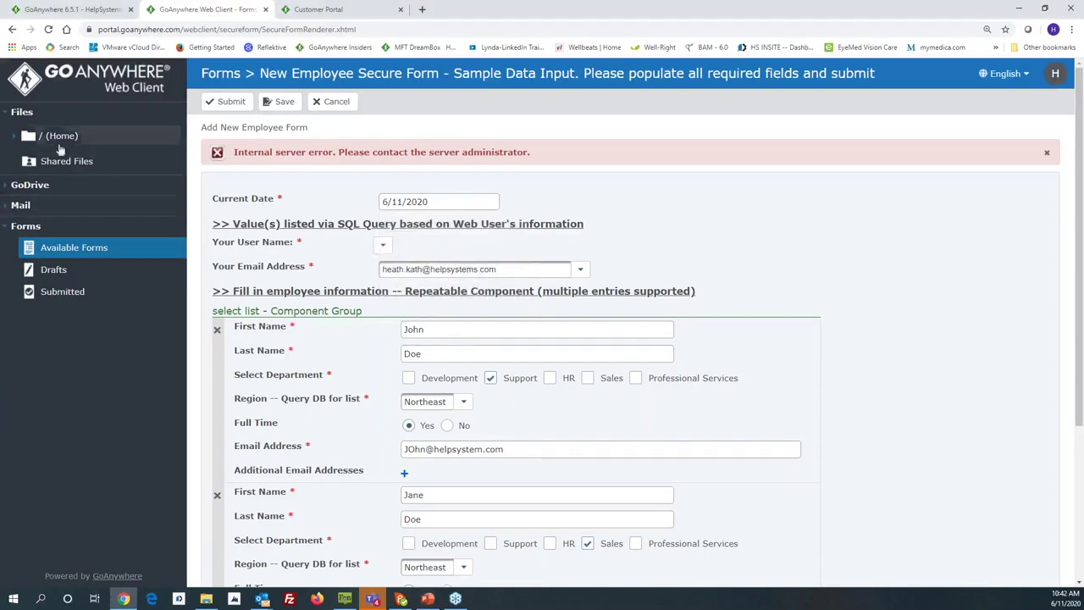
{"action": "left_click", "coordinate": [22, 205]}
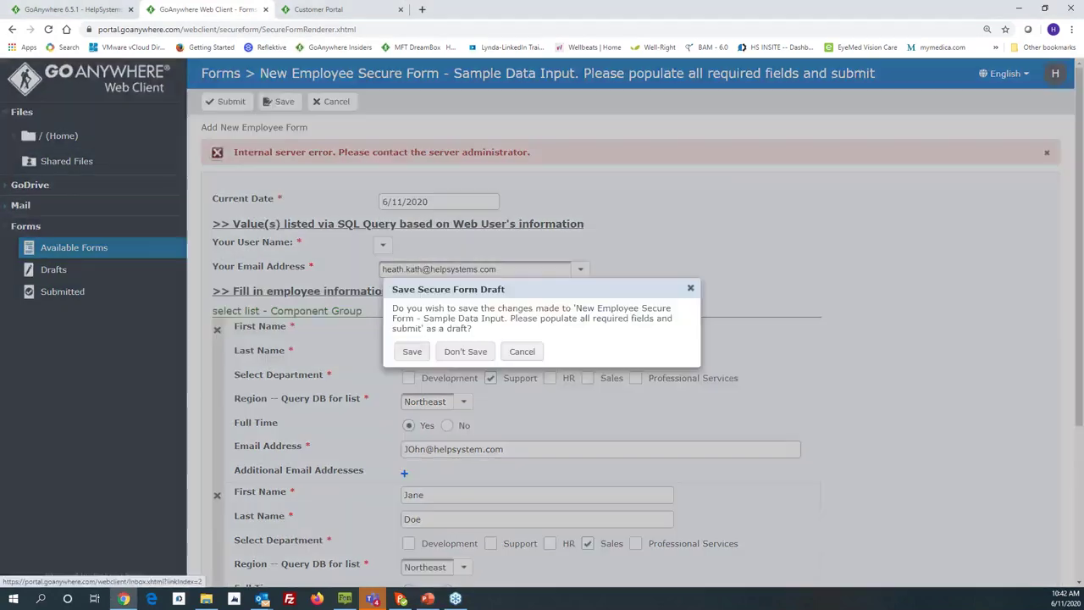
{"action": "left_click", "coordinate": [466, 351]}
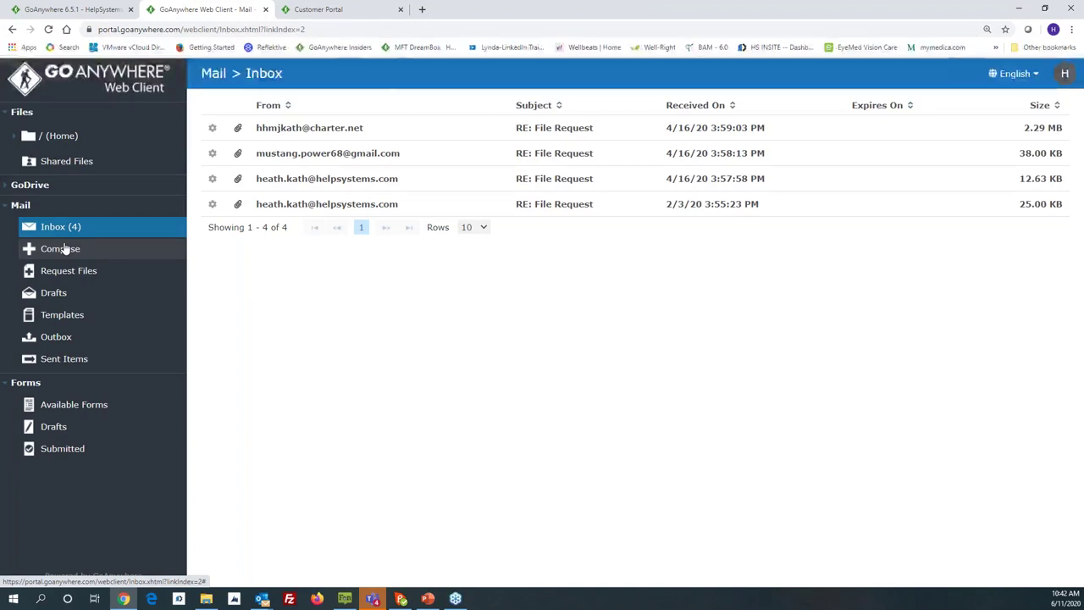
Step: Compose a new secure mail with the suggested recipient, a BCC address, and the message 'test Secure Mail'
{"action": "left_click", "coordinate": [60, 252]}
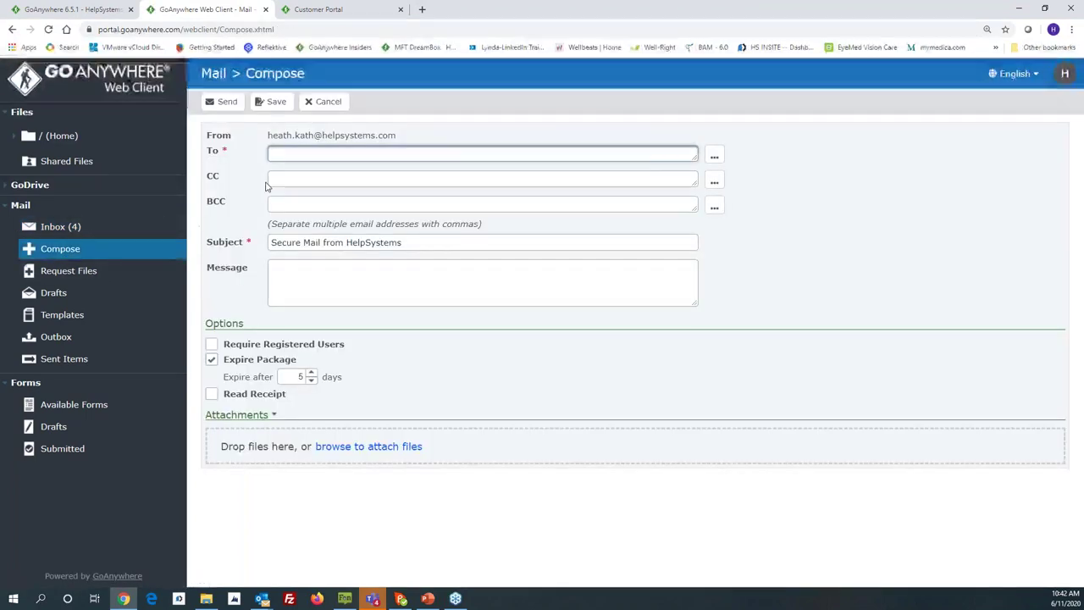
{"action": "type", "text": "heath"}
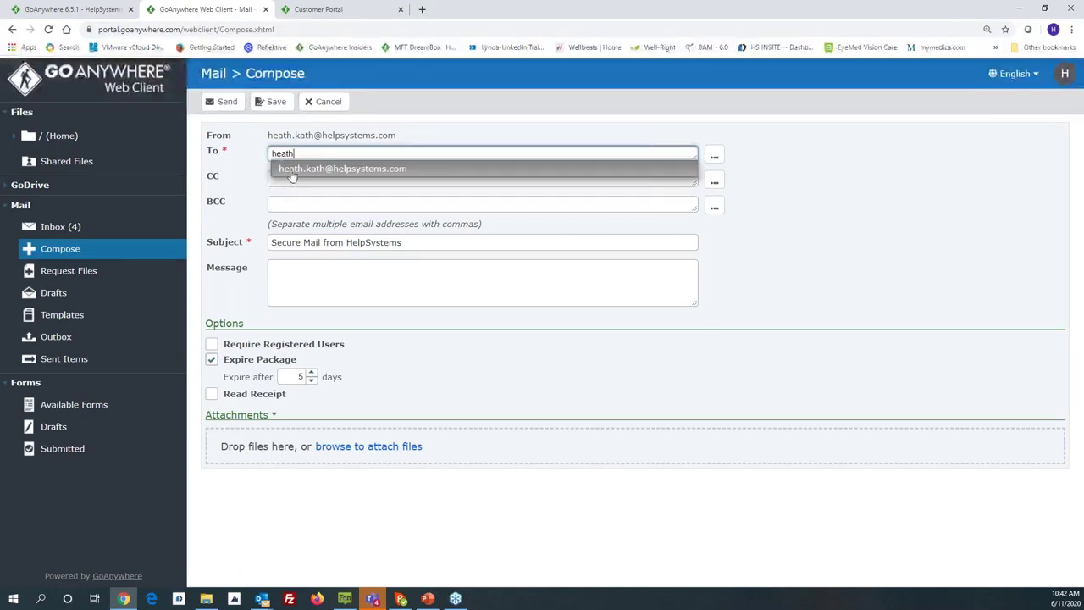
{"action": "left_click", "coordinate": [290, 171]}
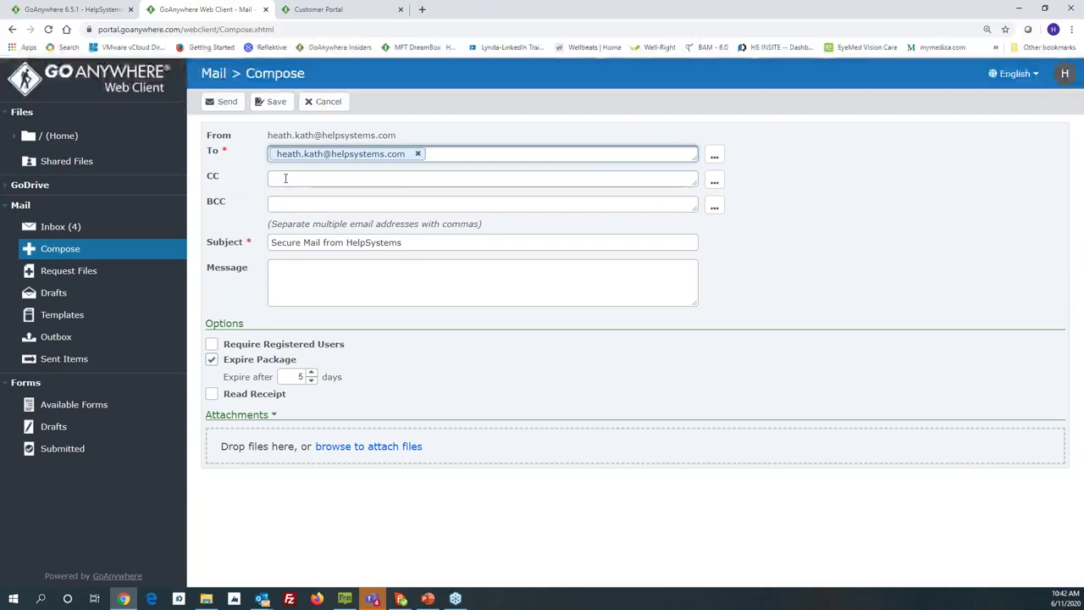
{"action": "left_click", "coordinate": [284, 205]}
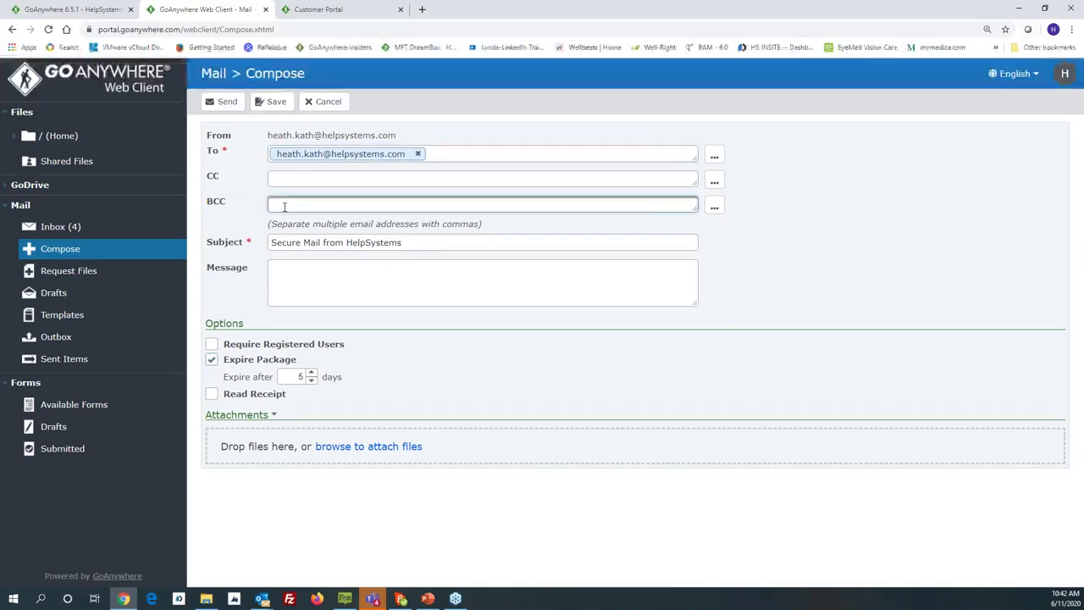
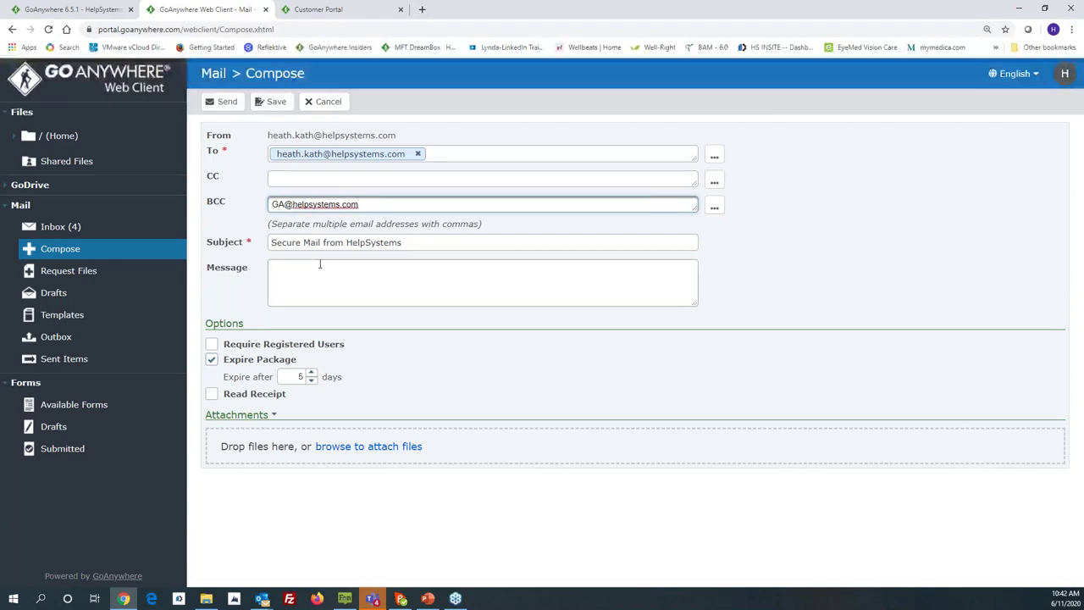
{"action": "left_click", "coordinate": [279, 273]}
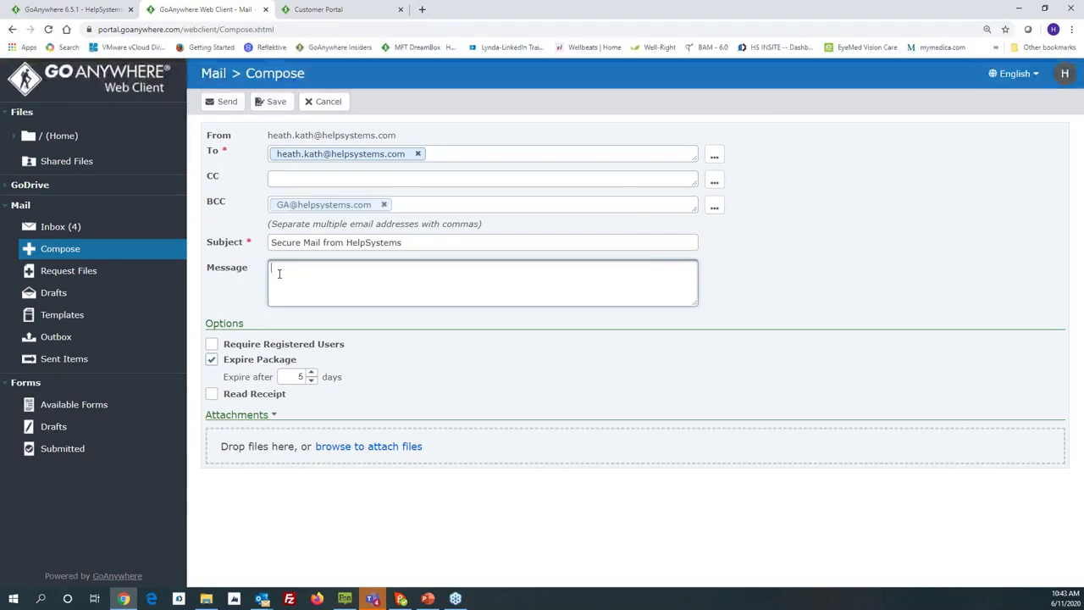
{"action": "type", "text": "test Secure Mail"}
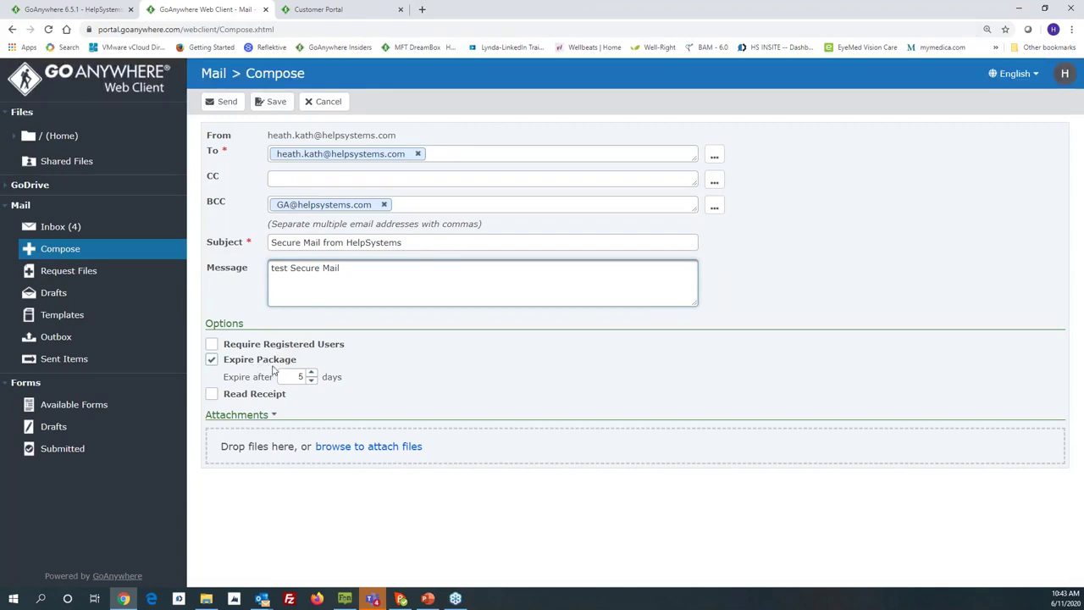
Step: Set the package to expire after 2 days, attach MyCustomerDemo.xlsx, and bring up the send options
{"action": "left_click", "coordinate": [312, 383]}
{"action": "left_click", "coordinate": [312, 383]}
{"action": "left_click", "coordinate": [312, 383]}
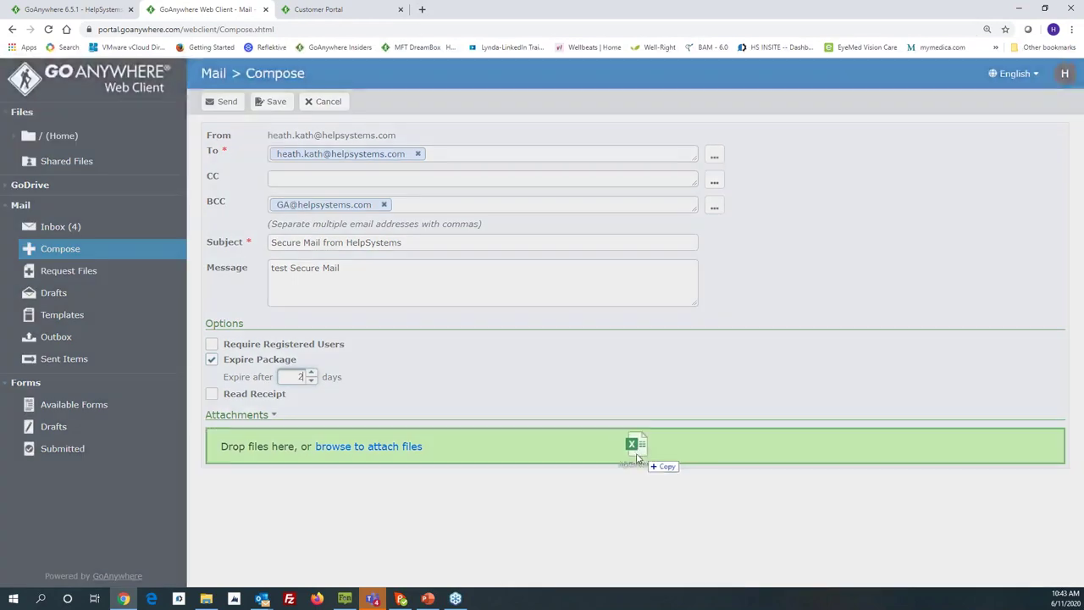
{"action": "left_click_drag", "start_coordinate": [635, 443], "coordinate": [629, 459]}
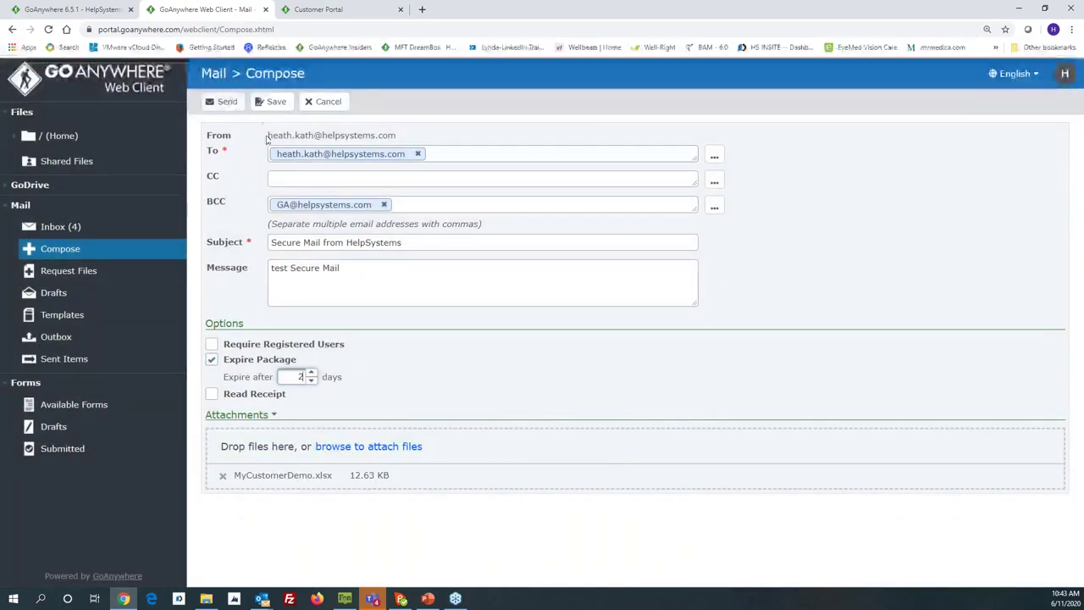
{"action": "left_click", "coordinate": [225, 102]}
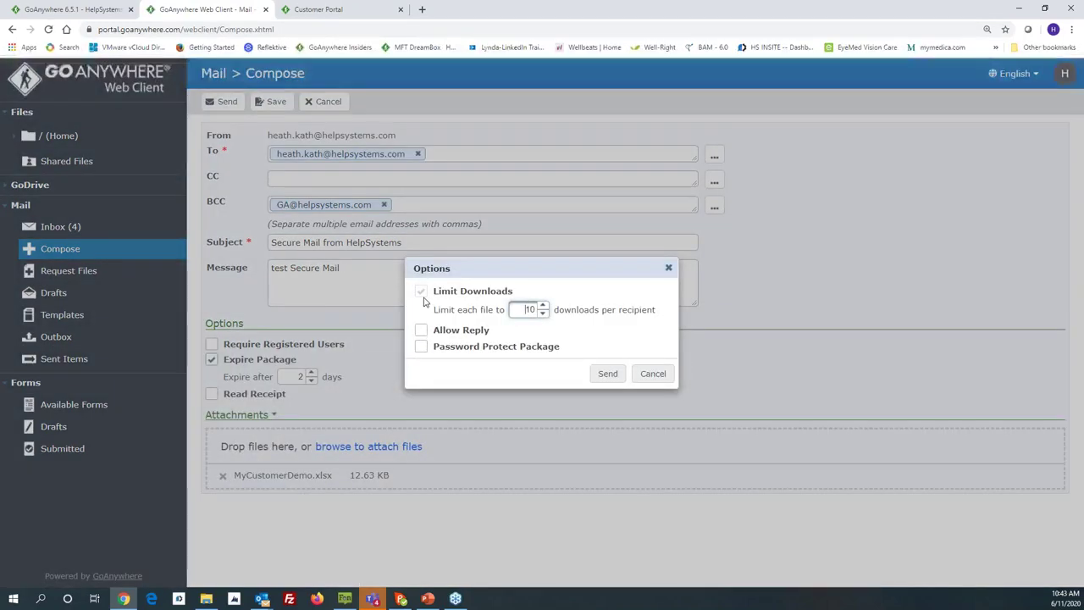
Step: Lower the per-recipient download limit, leave password protection off, and send the secure mail package
{"action": "left_click", "coordinate": [543, 314]}
{"action": "left_click", "coordinate": [543, 314]}
{"action": "left_click", "coordinate": [542, 313]}
{"action": "left_click", "coordinate": [542, 313]}
{"action": "left_click", "coordinate": [542, 314]}
{"action": "left_click", "coordinate": [543, 314]}
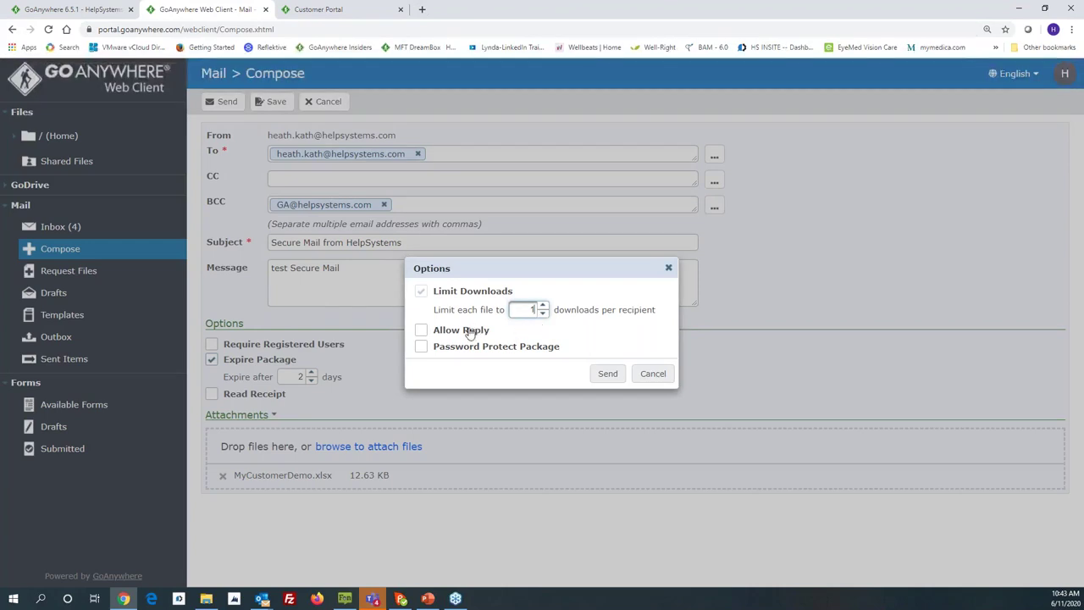
{"action": "left_click", "coordinate": [422, 346]}
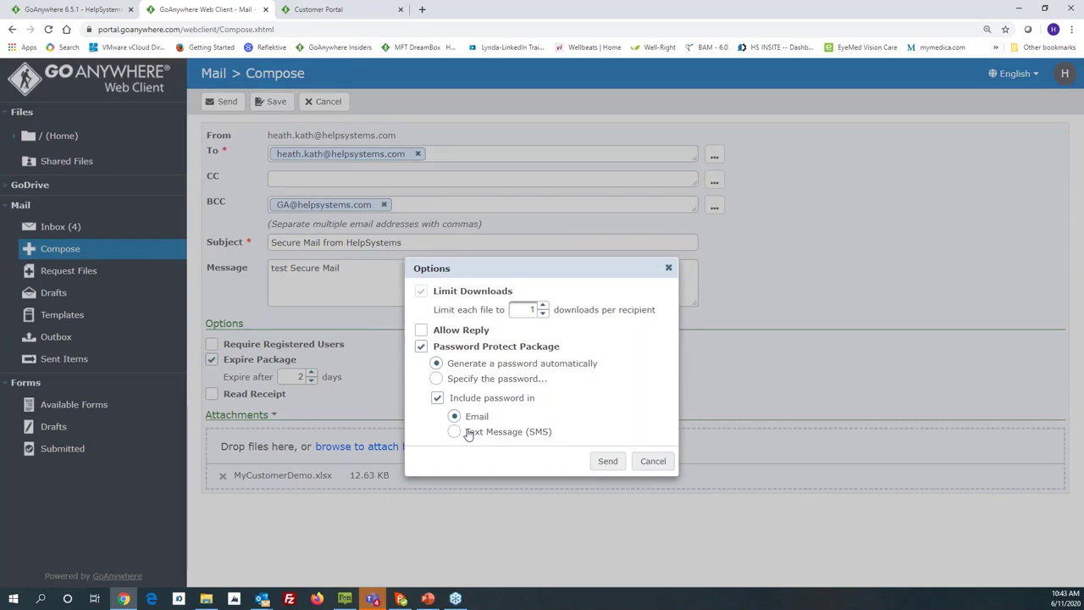
{"action": "left_click", "coordinate": [421, 346]}
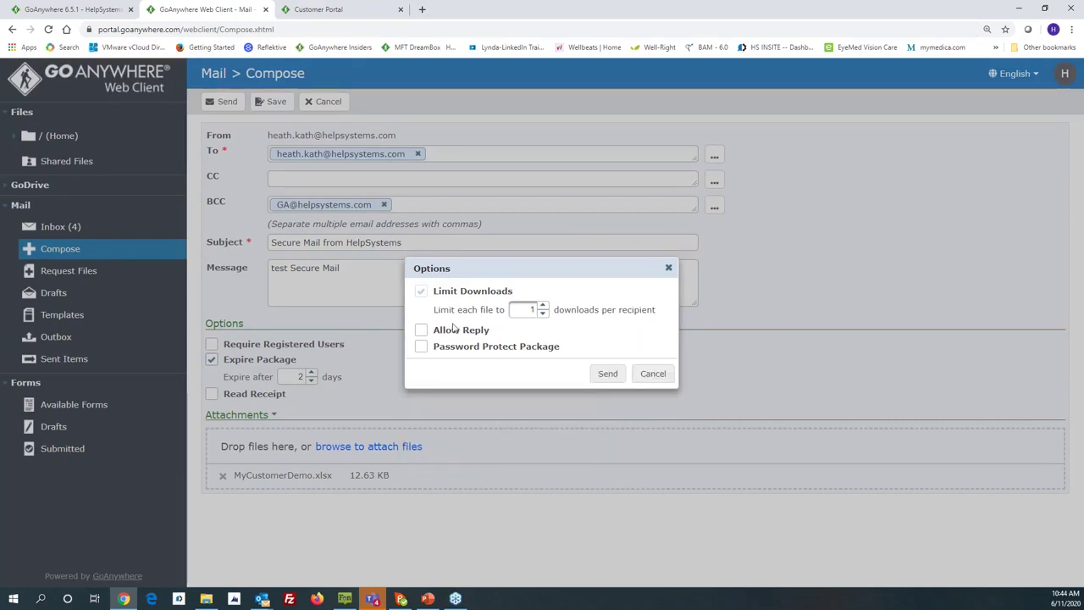
{"action": "left_click", "coordinate": [608, 378]}
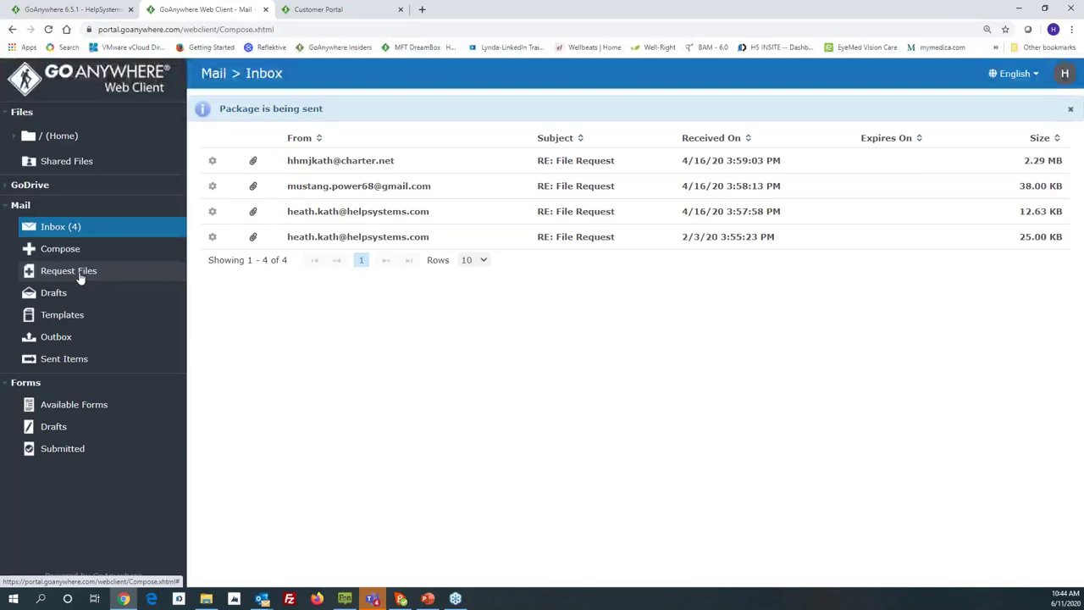
{"action": "left_click", "coordinate": [78, 278]}
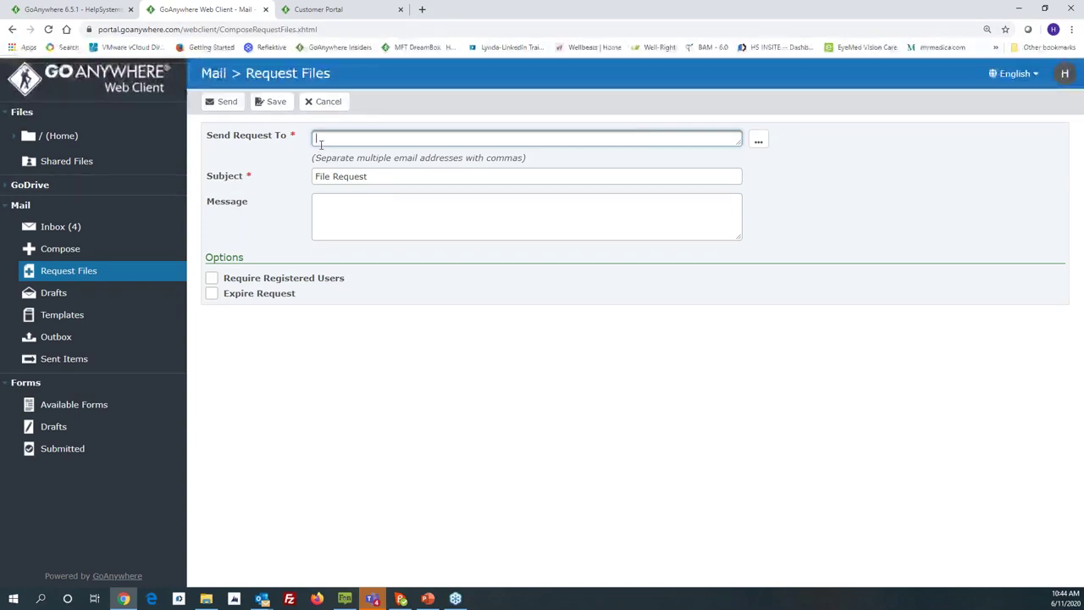
Step: Send a file request to the suggested recipient with message 'please send doc' and request expiry enabled
{"action": "type", "text": "eath."}
{"action": "key", "text": "Return"}
{"action": "left_click", "coordinate": [332, 202]}
{"action": "type", "text": "p"}
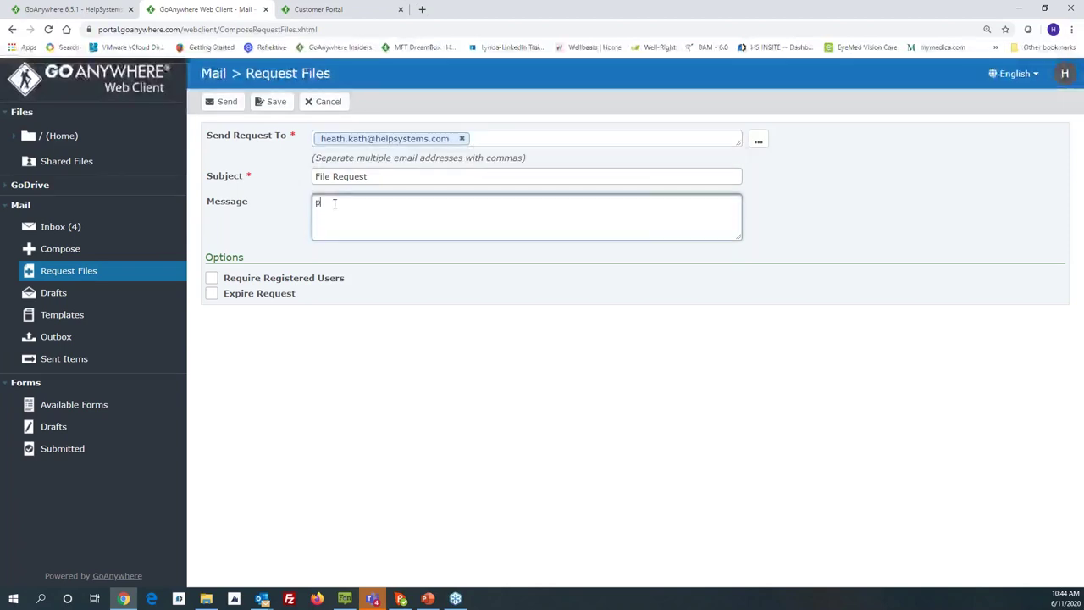
{"action": "type", "text": "lease sed"}
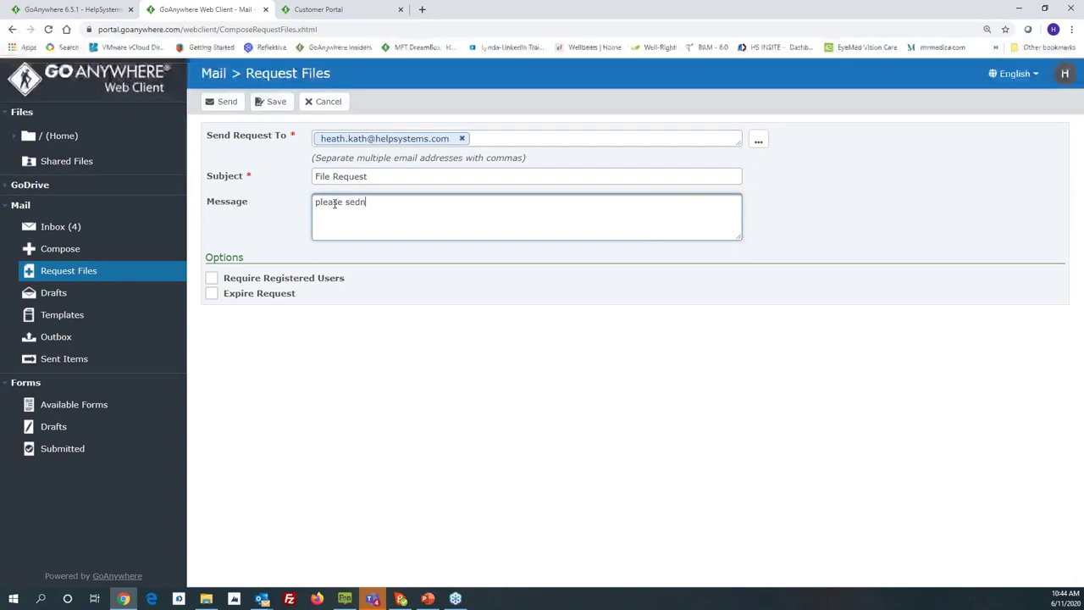
{"action": "key", "text": "BackSpace"}
{"action": "type", "text": "nd doc"}
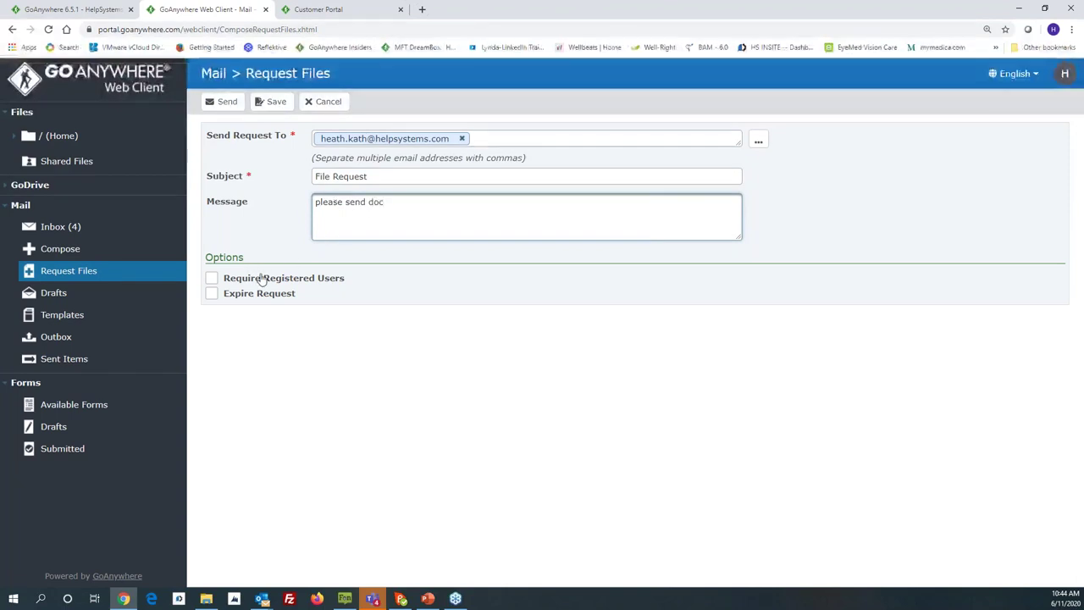
{"action": "left_click", "coordinate": [245, 295]}
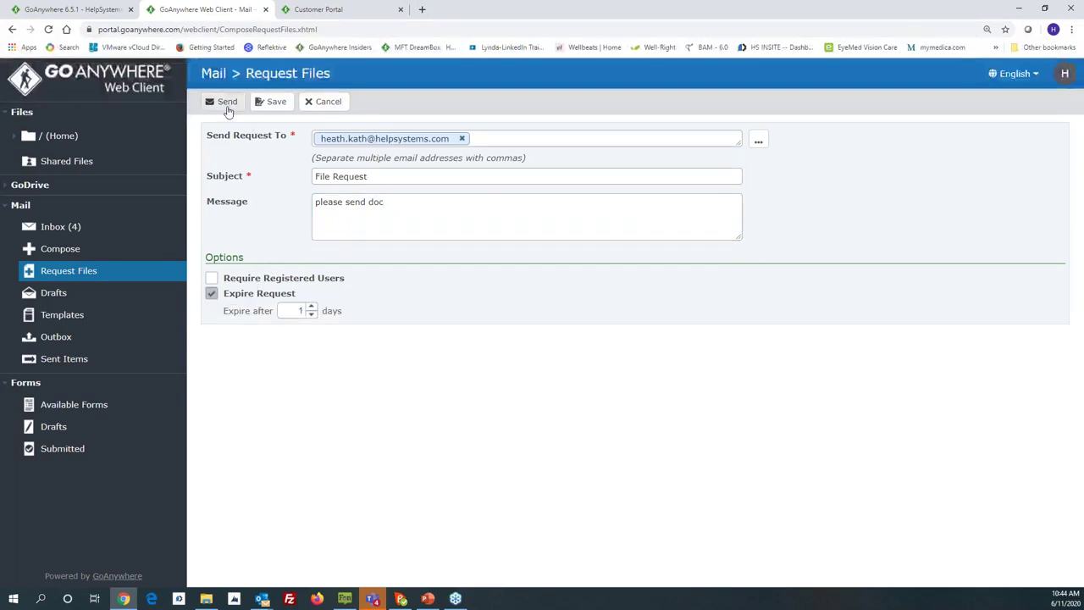
{"action": "left_click", "coordinate": [227, 104]}
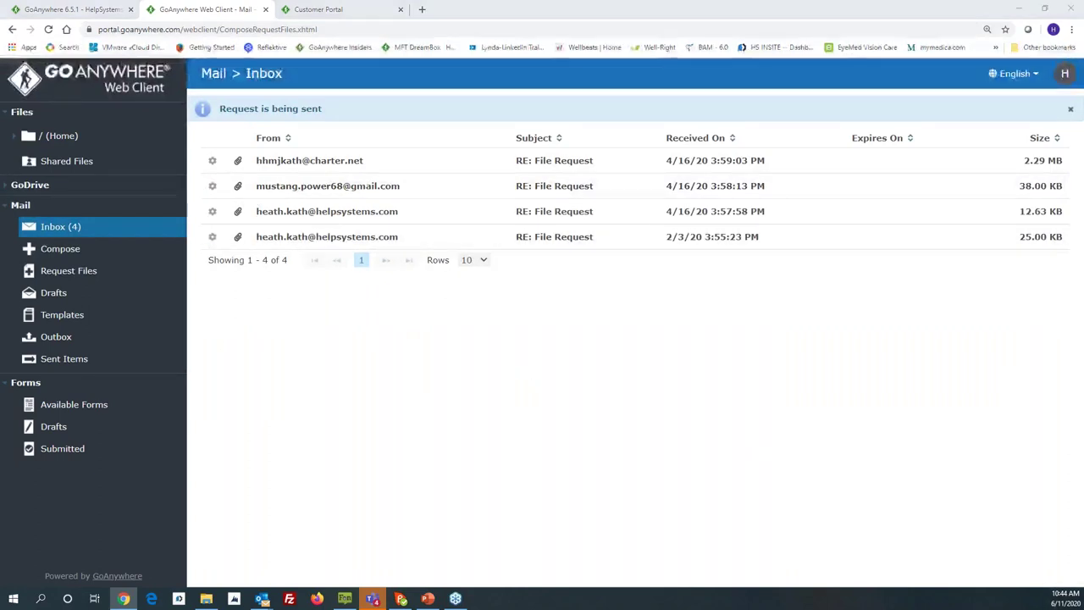
{"action": "key", "text": "alt+Tab"}
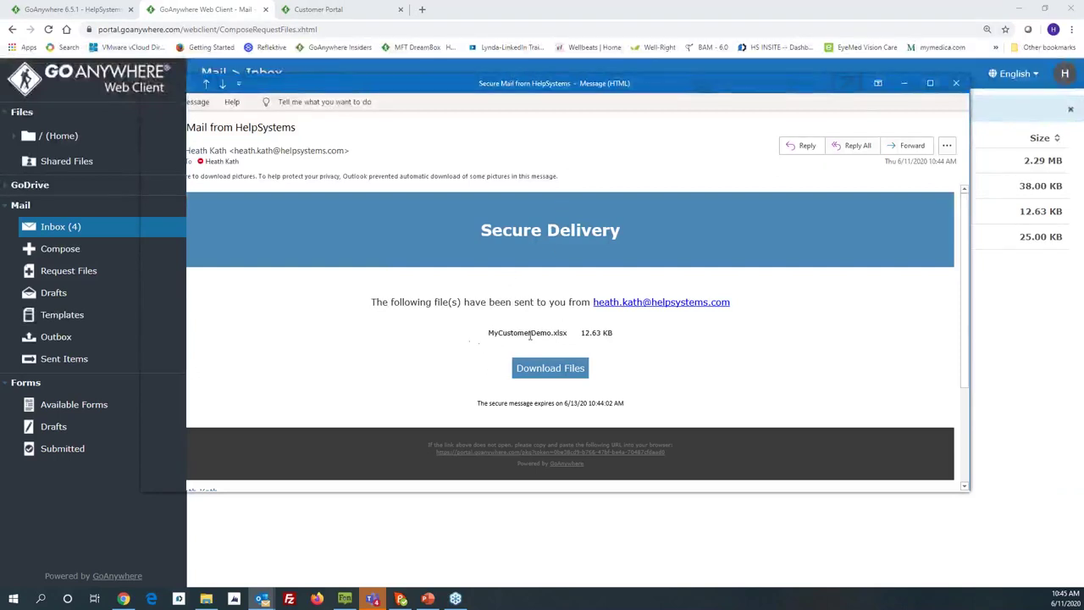
Step: Download MyCustomerDemo.xlsx from the Secure Delivery email's download page
{"action": "left_click", "coordinate": [545, 372]}
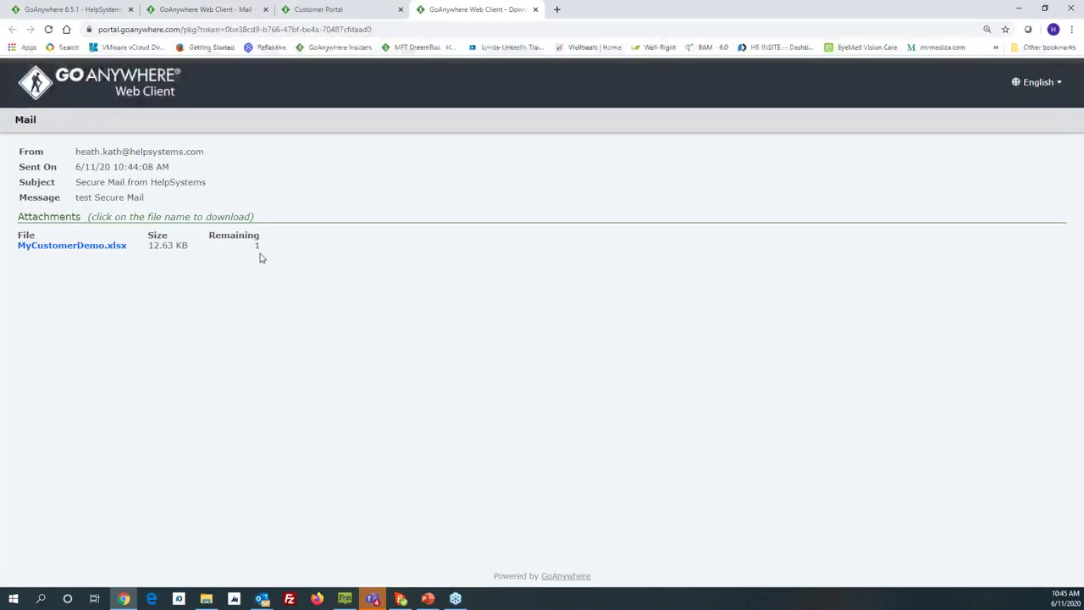
{"action": "left_click", "coordinate": [79, 247]}
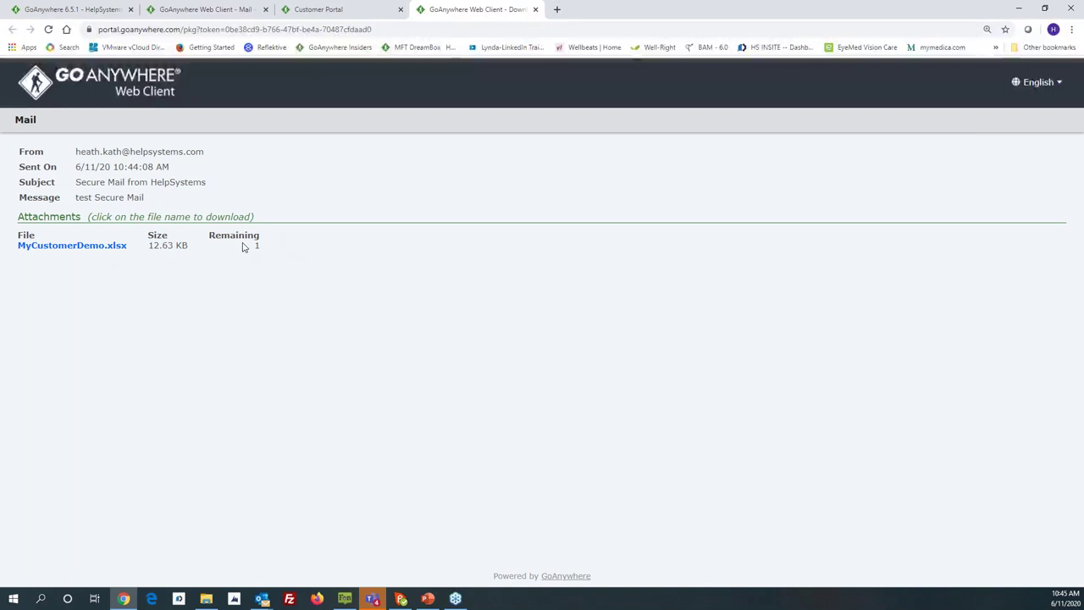
{"action": "left_click", "coordinate": [96, 248]}
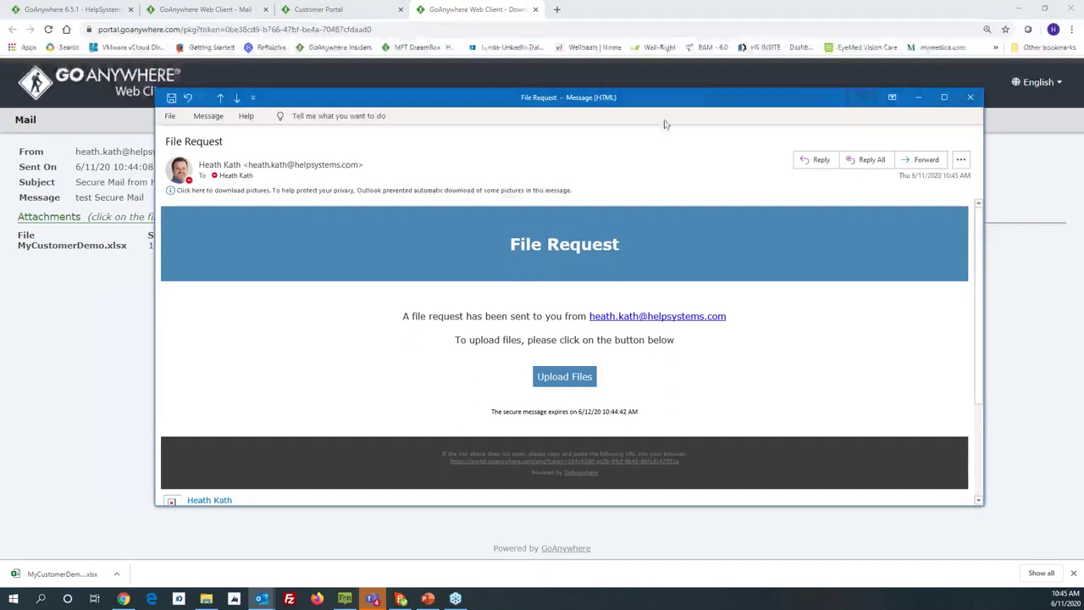
Step: Open the file request's upload page, add MyCustomerDemo.xlsx and MyBoxFile.xlsx, and send them back
{"action": "left_click_drag", "start_coordinate": [653, 94], "coordinate": [583, 103]}
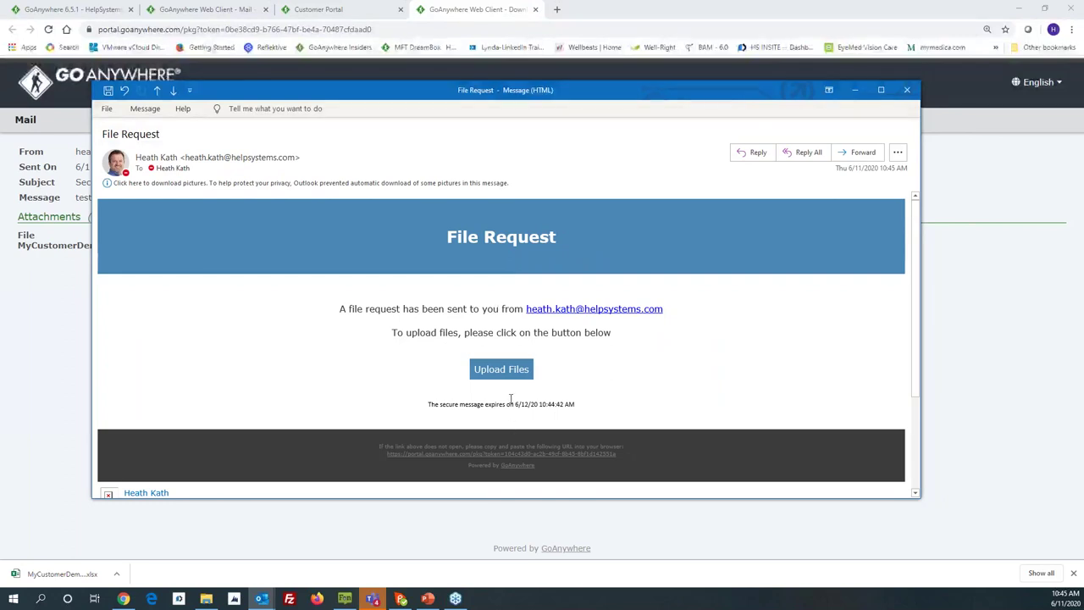
{"action": "left_click", "coordinate": [505, 371]}
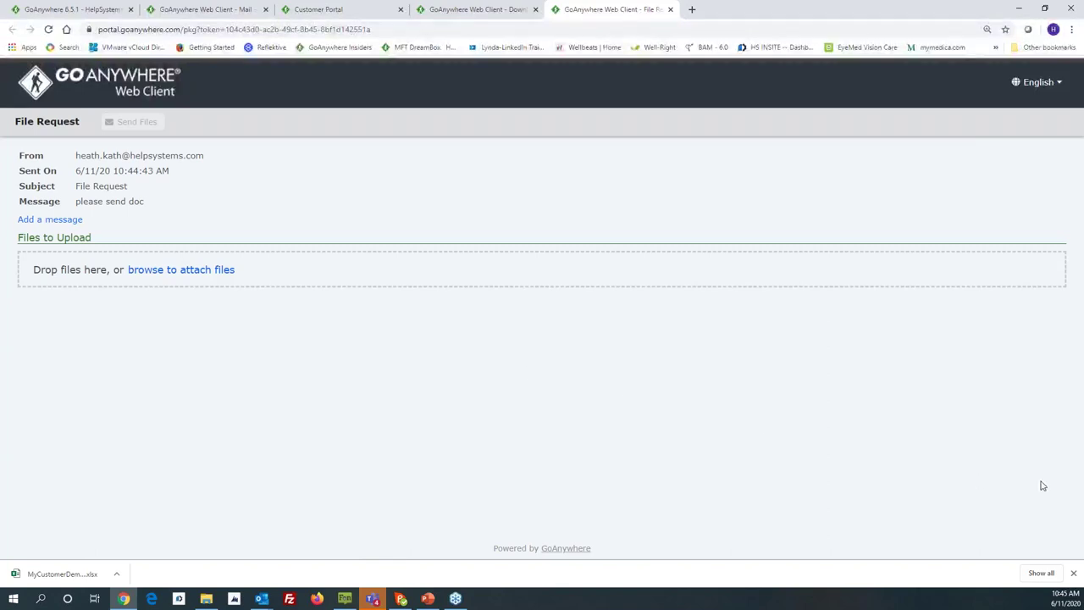
{"action": "left_click_drag", "start_coordinate": [1083, 504], "coordinate": [562, 339]}
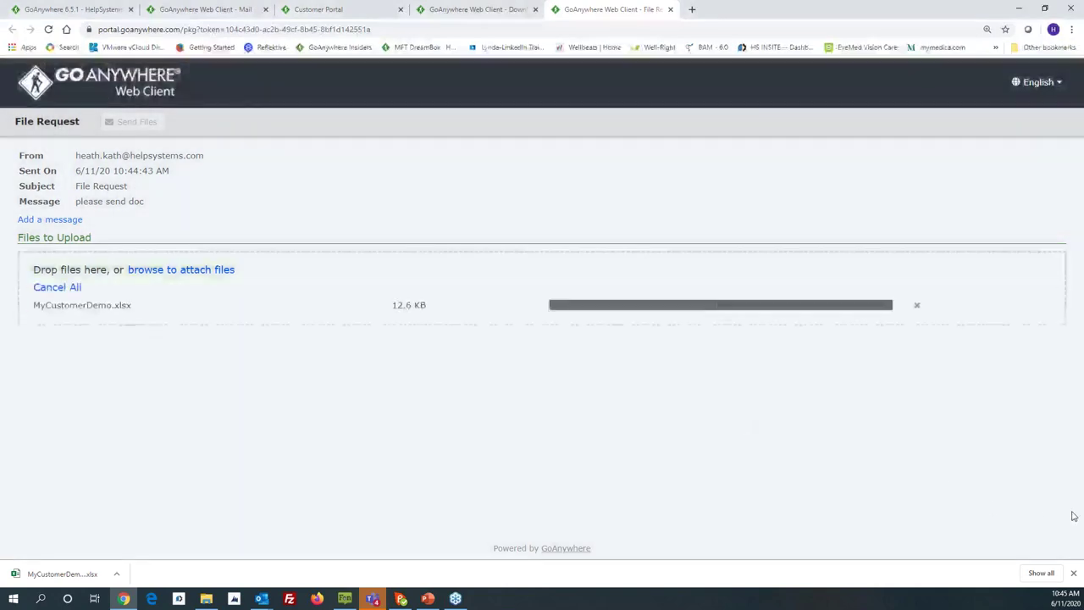
{"action": "left_click_drag", "start_coordinate": [827, 405], "coordinate": [584, 302]}
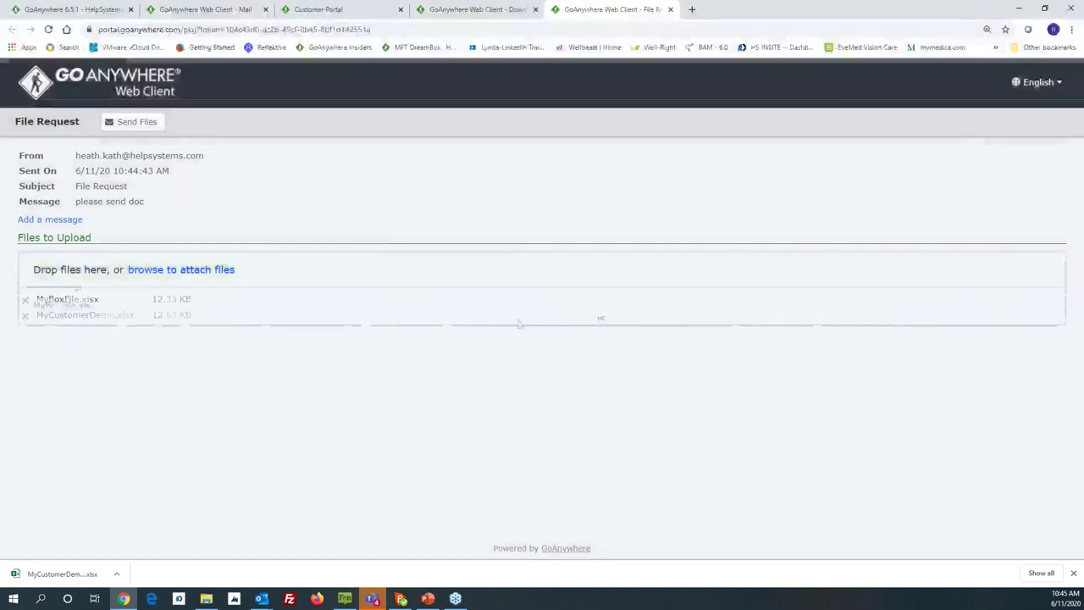
{"action": "left_click", "coordinate": [133, 124]}
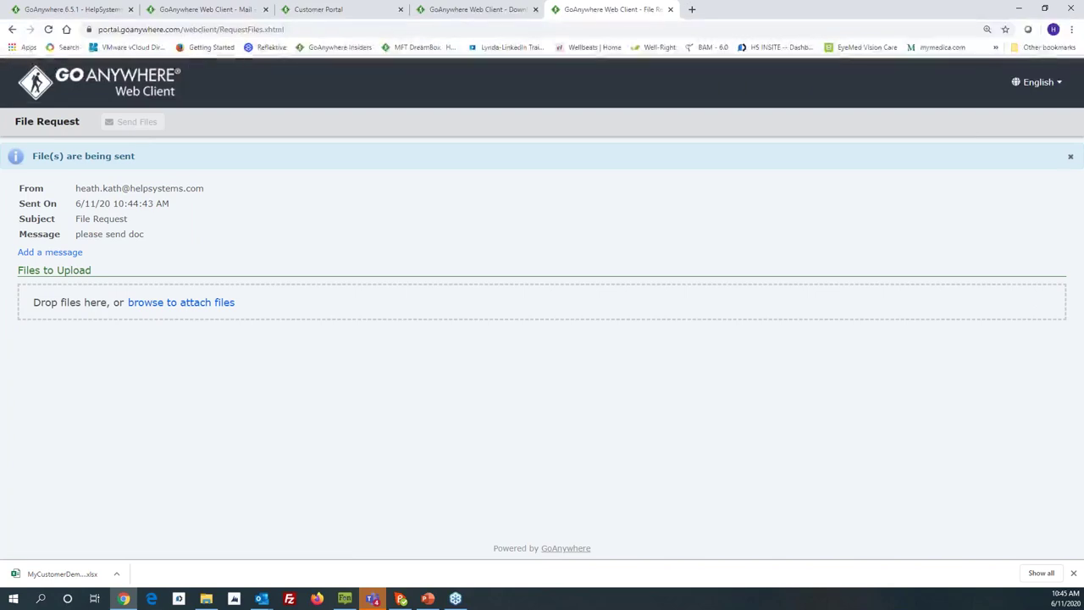
Step: Refresh the Web Client inbox and open the newest RE: File Request reply holding both returned files
{"action": "left_click", "coordinate": [206, 9]}
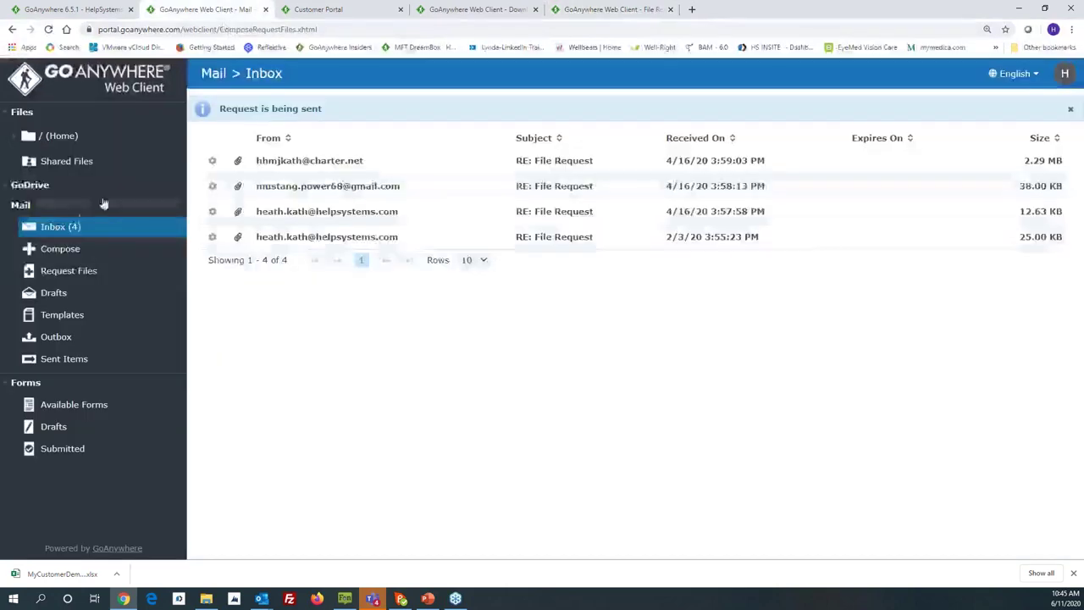
{"action": "left_click", "coordinate": [61, 227]}
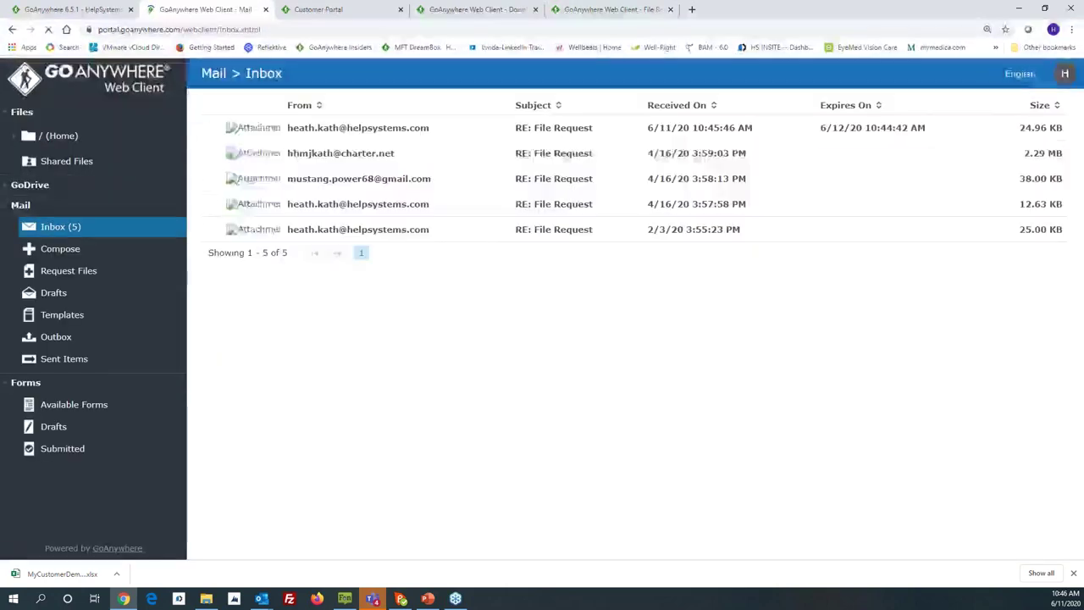
{"action": "left_click", "coordinate": [321, 129]}
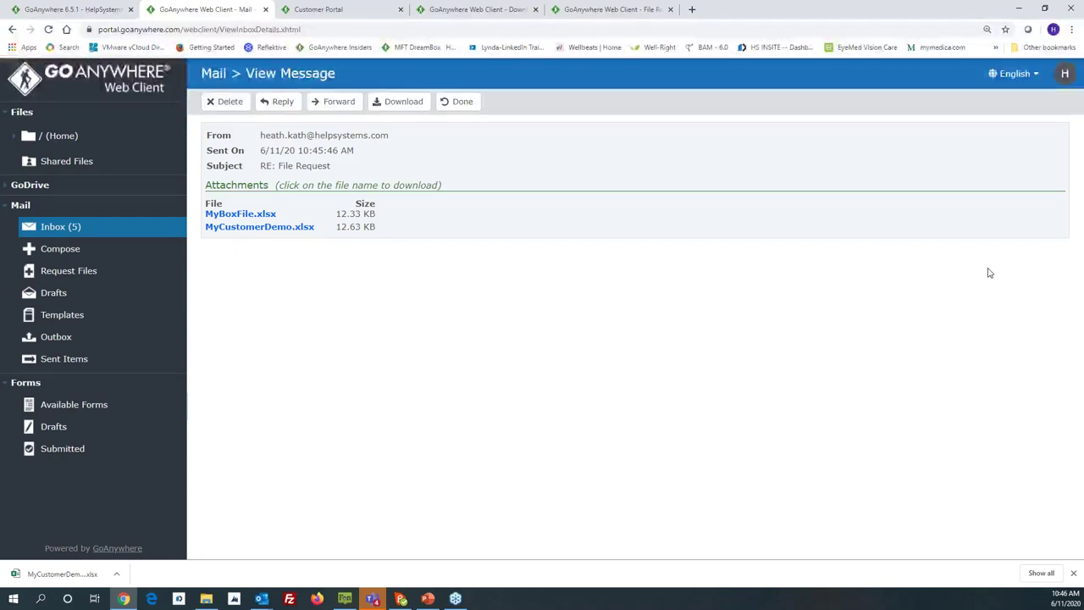
{"action": "key", "text": "alt+Tab"}
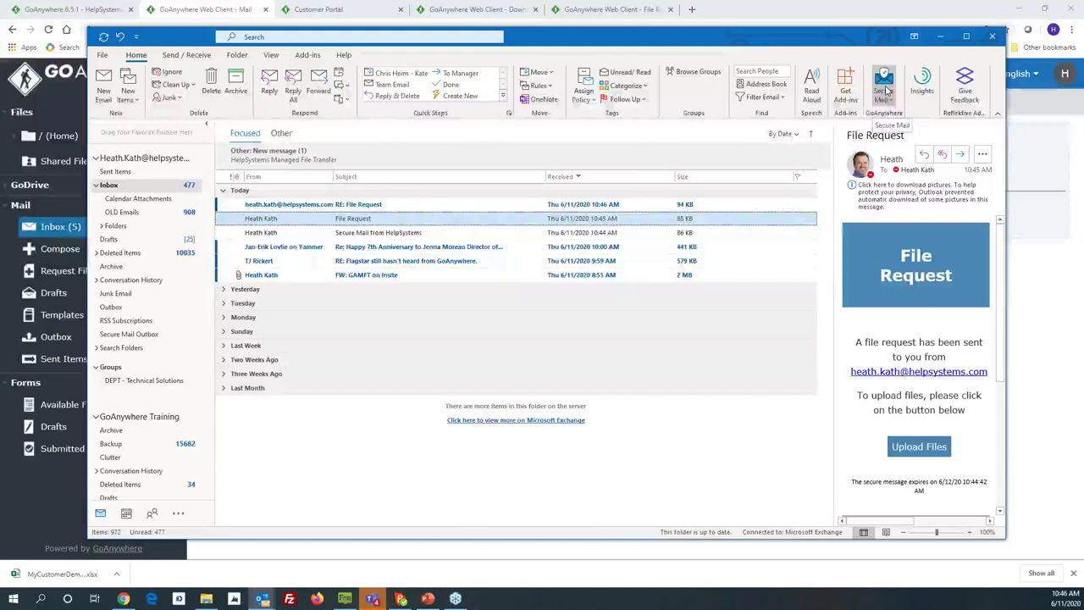
Step: Start a new message from Outlook's GoAnywhere Secure Mail dropdown and try Attach File
{"action": "left_click", "coordinate": [889, 100]}
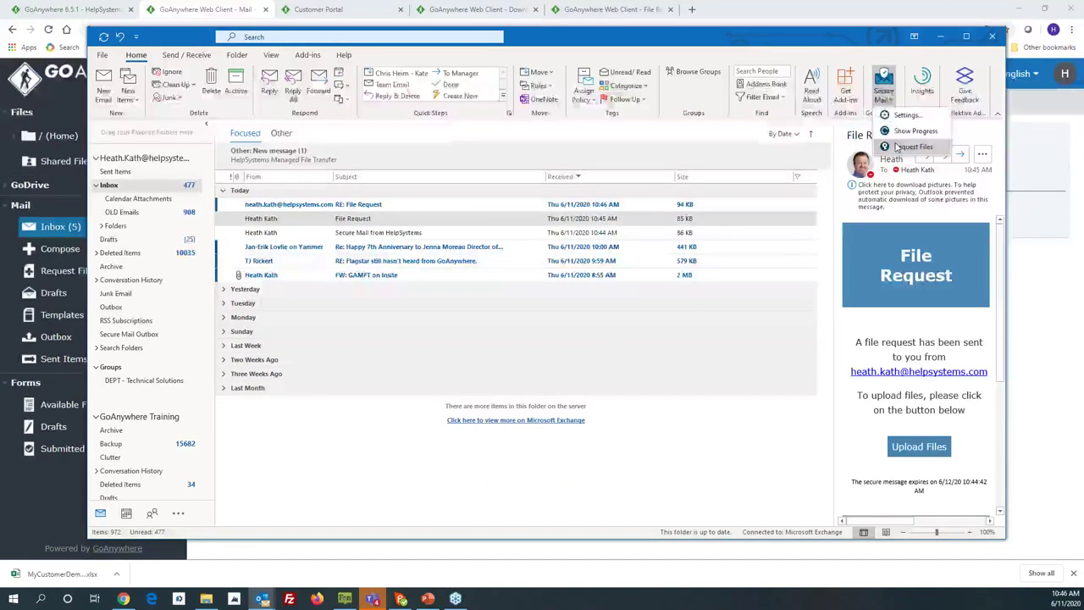
{"action": "left_click", "coordinate": [896, 148]}
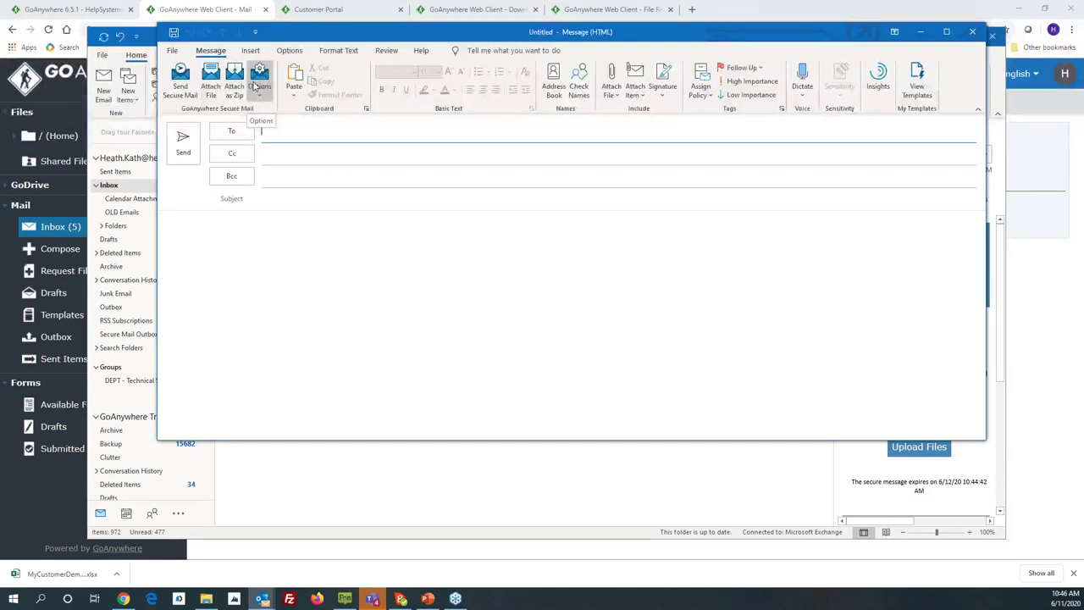
{"action": "left_click", "coordinate": [210, 76]}
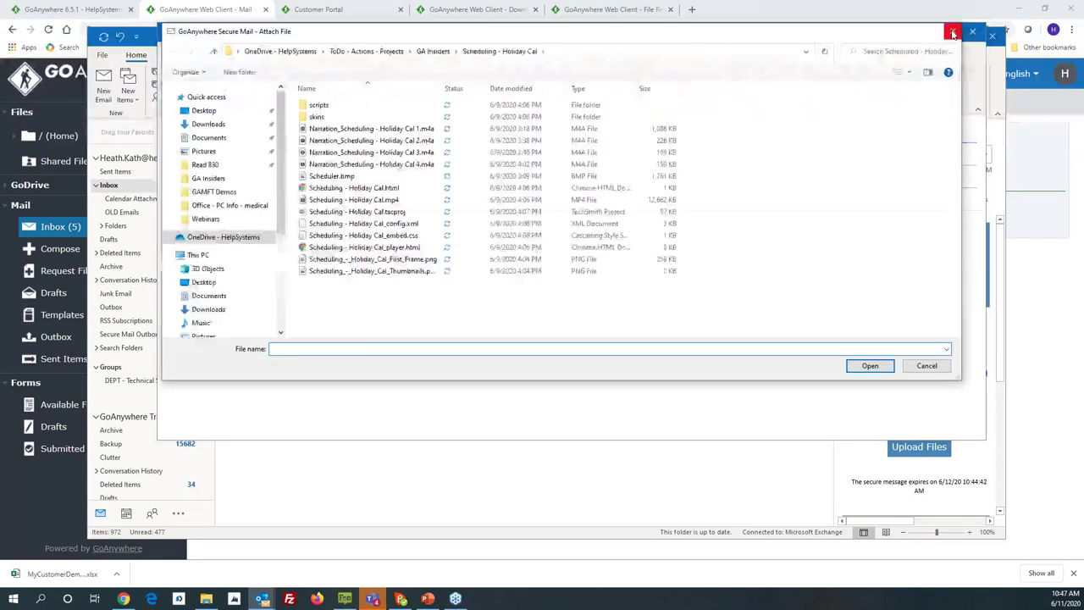
Step: Cancel the file picker, discard the unsent draft, and minimize Outlook
{"action": "left_click", "coordinate": [952, 31]}
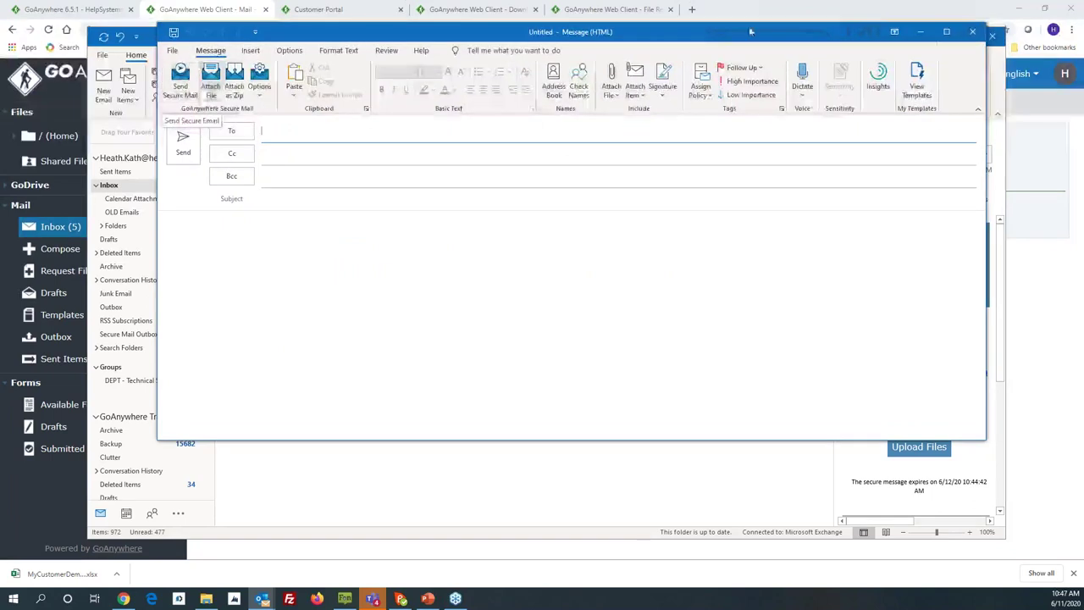
{"action": "left_click", "coordinate": [973, 31]}
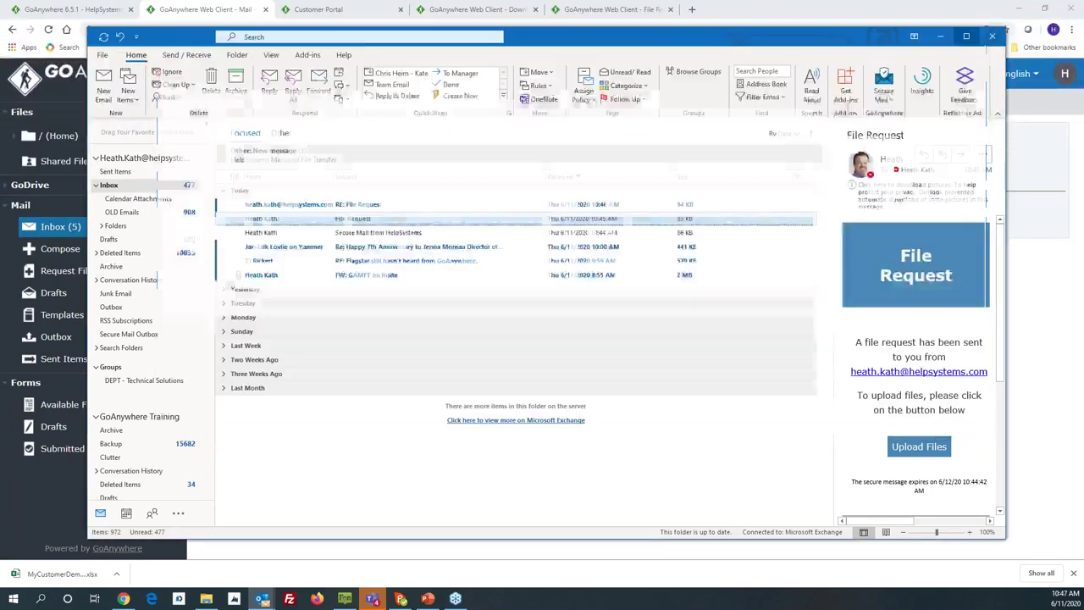
{"action": "left_click", "coordinate": [941, 37]}
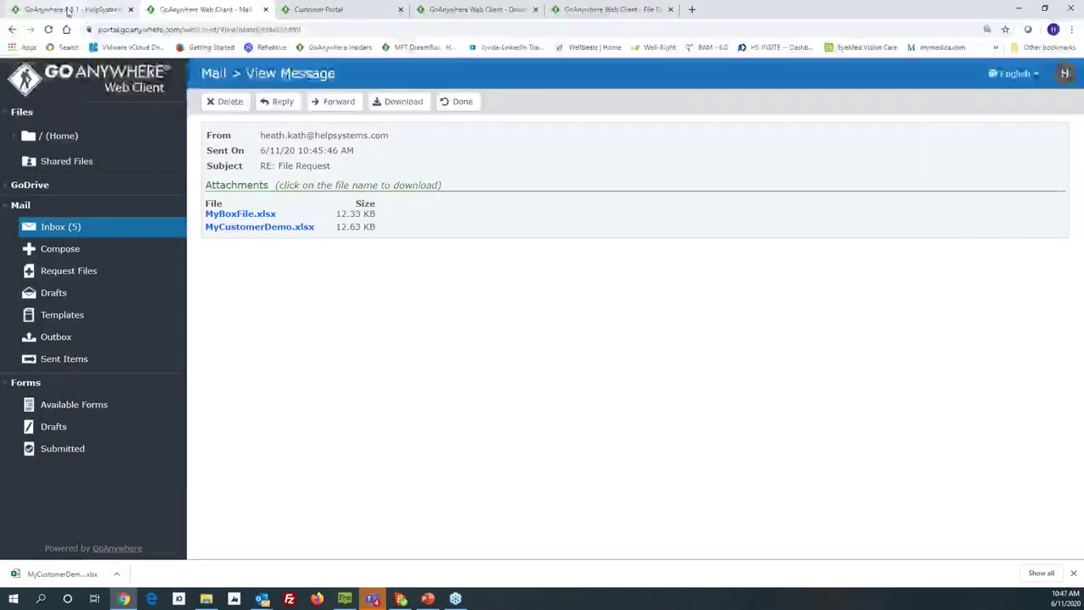
Step: In GoAnywhere MFT, go to Reporting > Audit Logs and view the HTTPS service log's mail entries
{"action": "left_click", "coordinate": [73, 9]}
{"action": "mouse_move", "coordinate": [266, 110]}
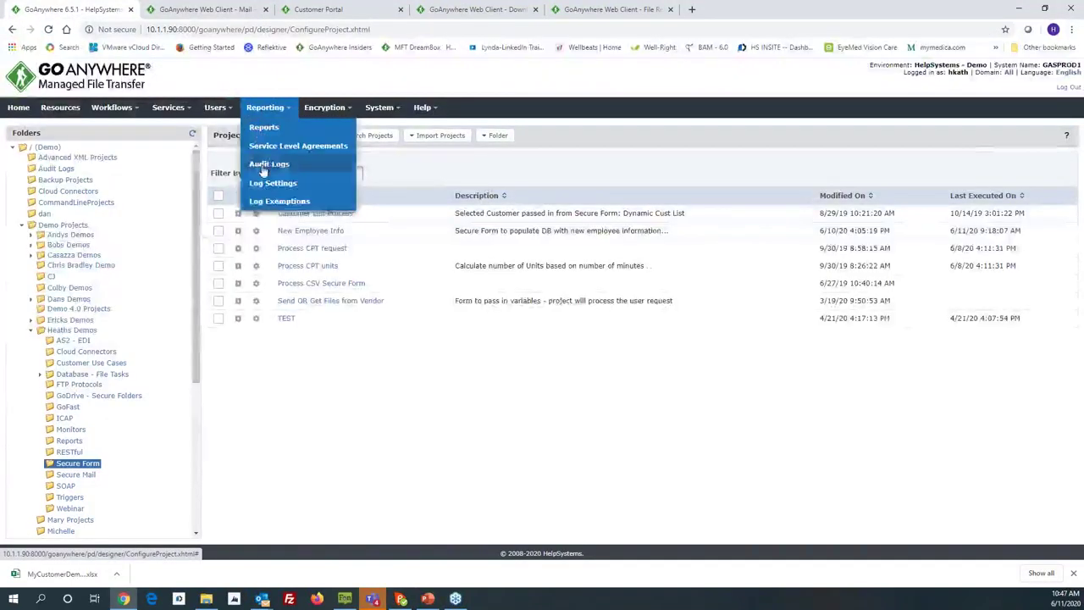
{"action": "left_click", "coordinate": [297, 164]}
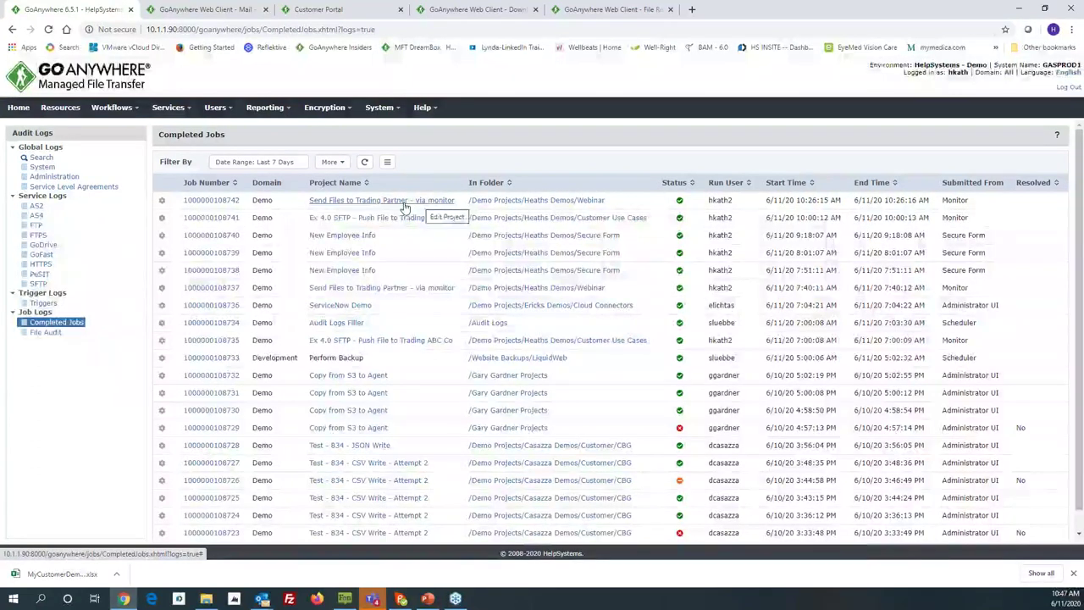
{"action": "left_click", "coordinate": [39, 265]}
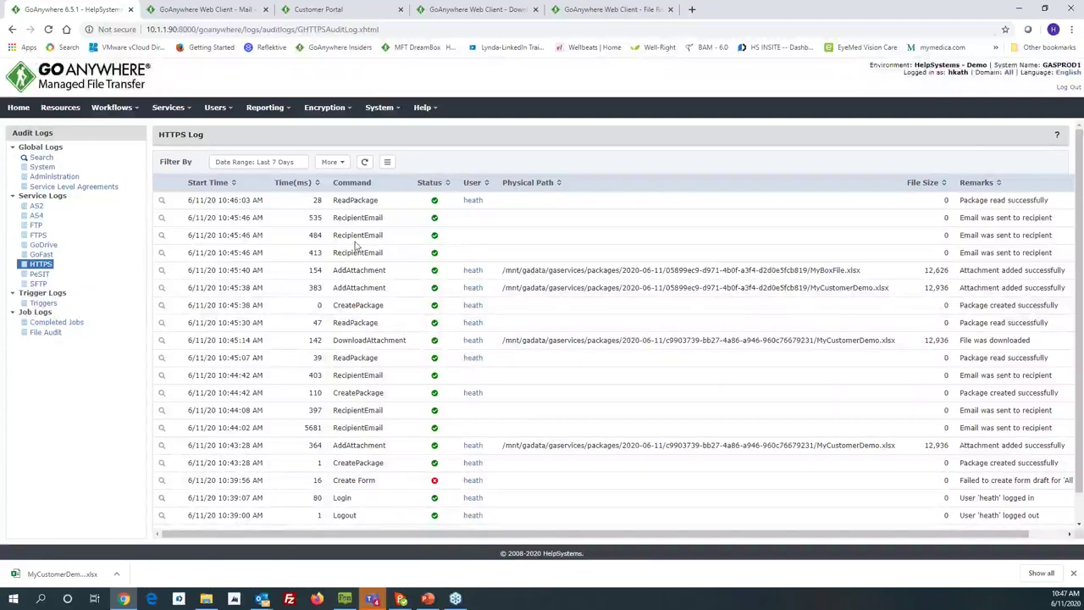
Step: Show the File Audit Log listing recent webinar transfers, PGP encryptions and deletions
{"action": "scroll", "coordinate": [360, 248], "scroll_direction": "down", "scroll_amount": 1}
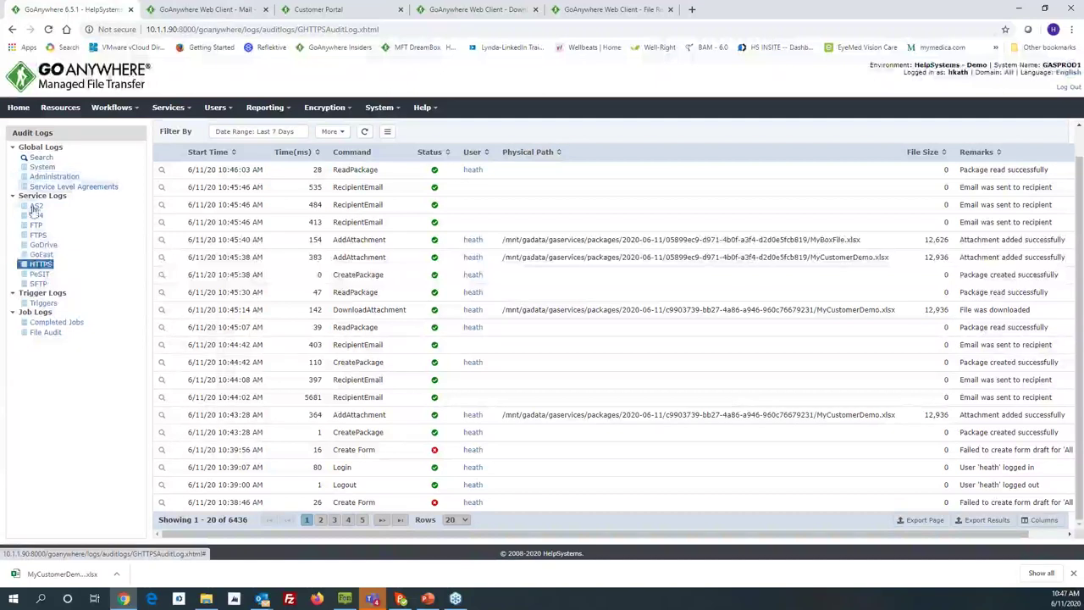
{"action": "left_click", "coordinate": [38, 333]}
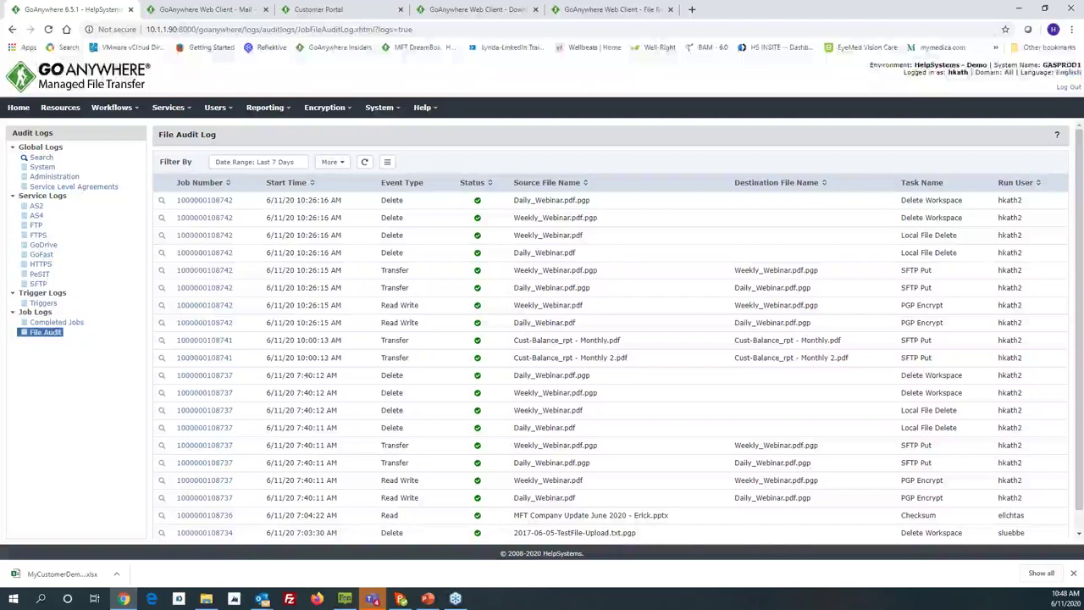
{"action": "key", "text": "alt+Tab"}
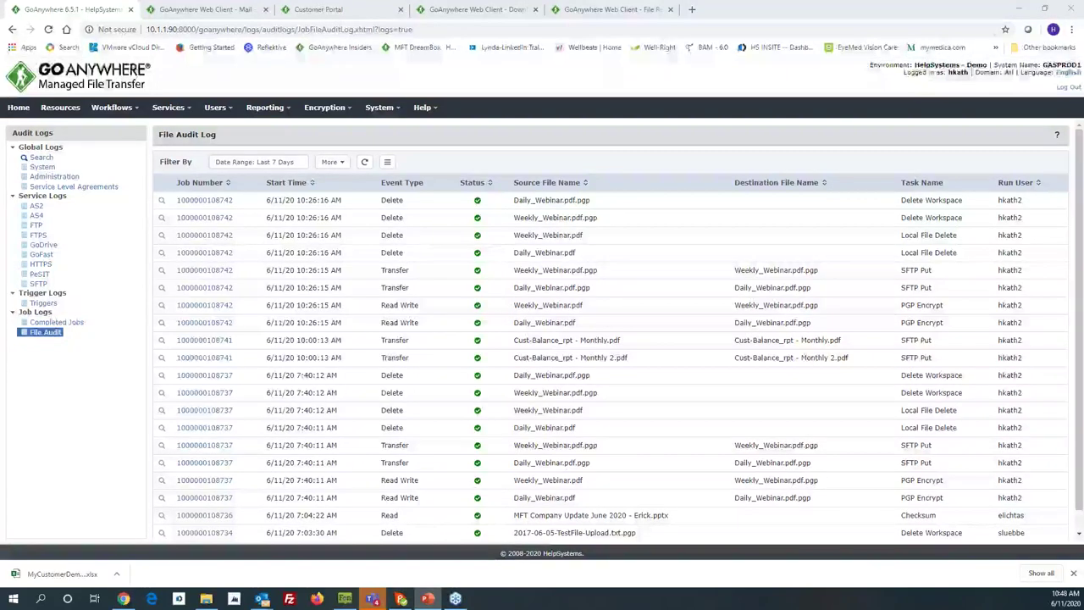